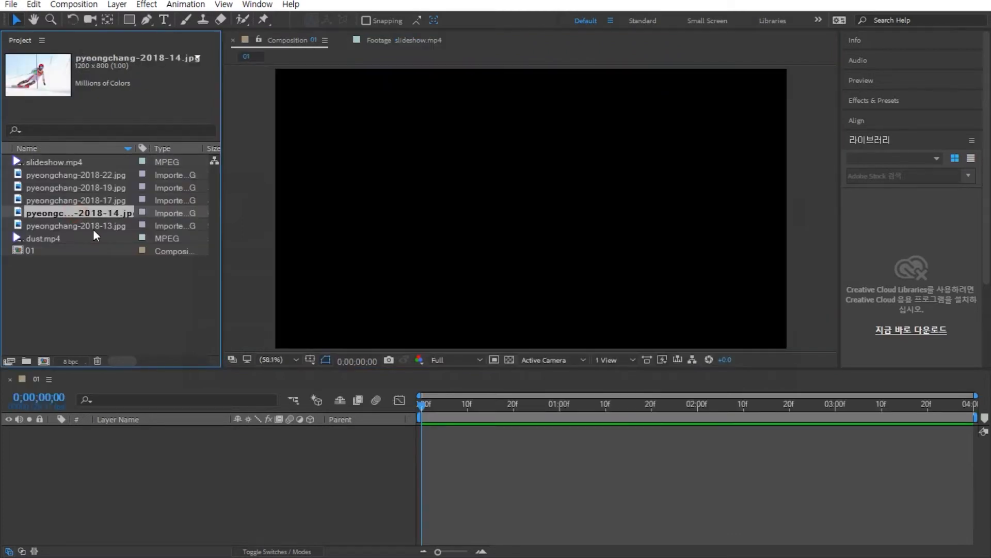
- Look through the thumbnails of the imported pyeongchang-2018 photos in the project
click(93, 227)
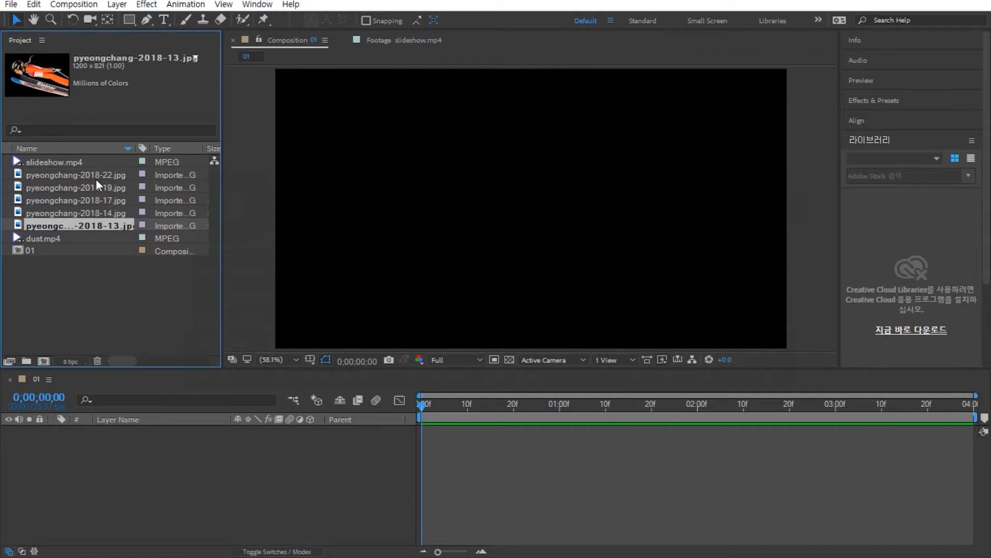
click(95, 177)
click(94, 191)
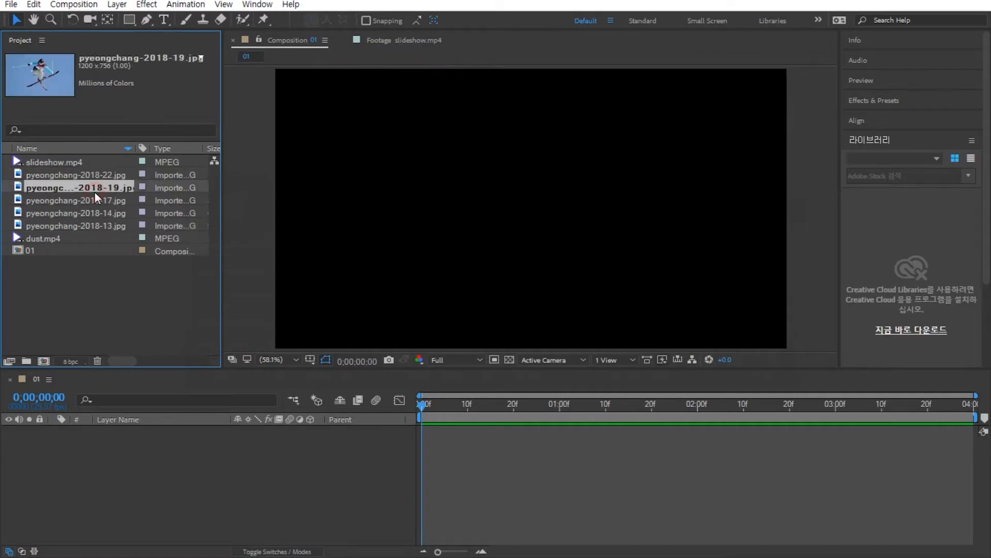
click(92, 200)
click(94, 212)
click(97, 227)
click(96, 210)
- Add pyeongchang-2018-22.jpg to composition 01 as a layer and scale it to 108%
click(46, 176)
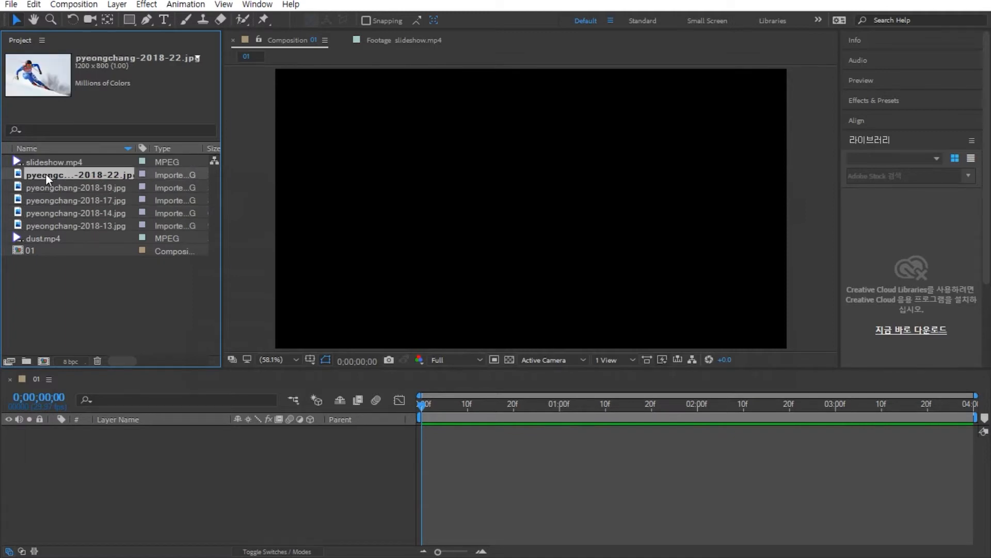
drag(46, 173, 159, 475)
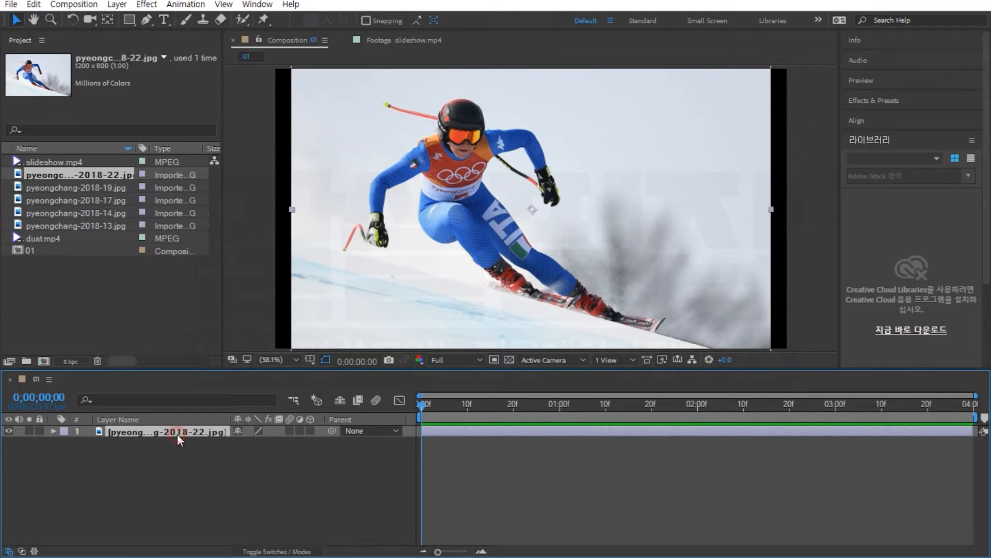
key(s)
drag(256, 444, 261, 442)
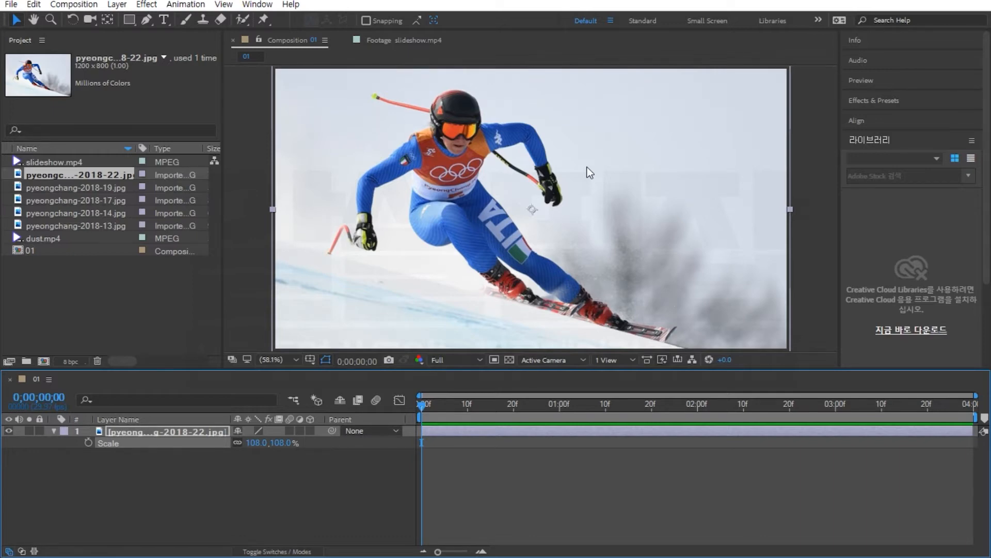
- Set starting Position and Scale keyframes on the photo layer at the first frame
key(shift+p)
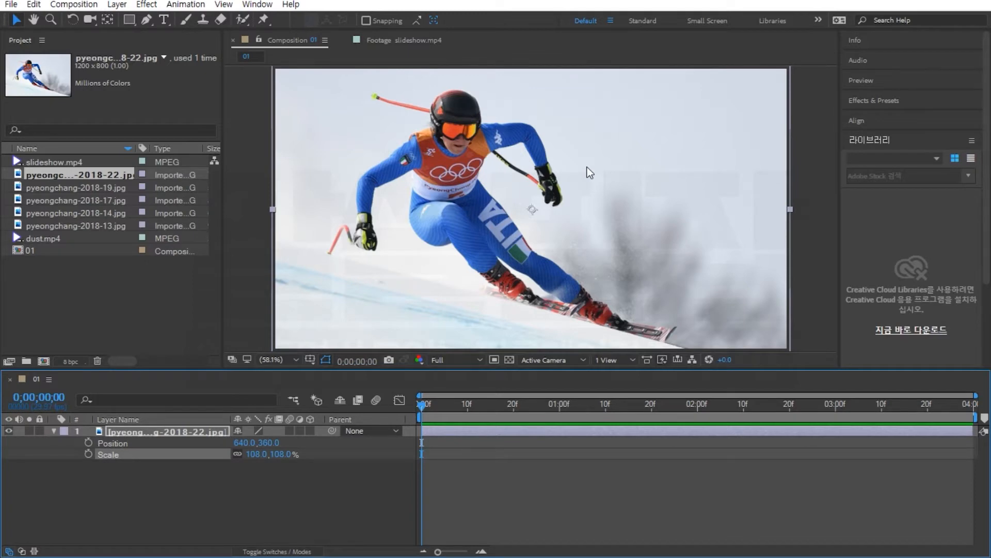
click(88, 453)
click(89, 443)
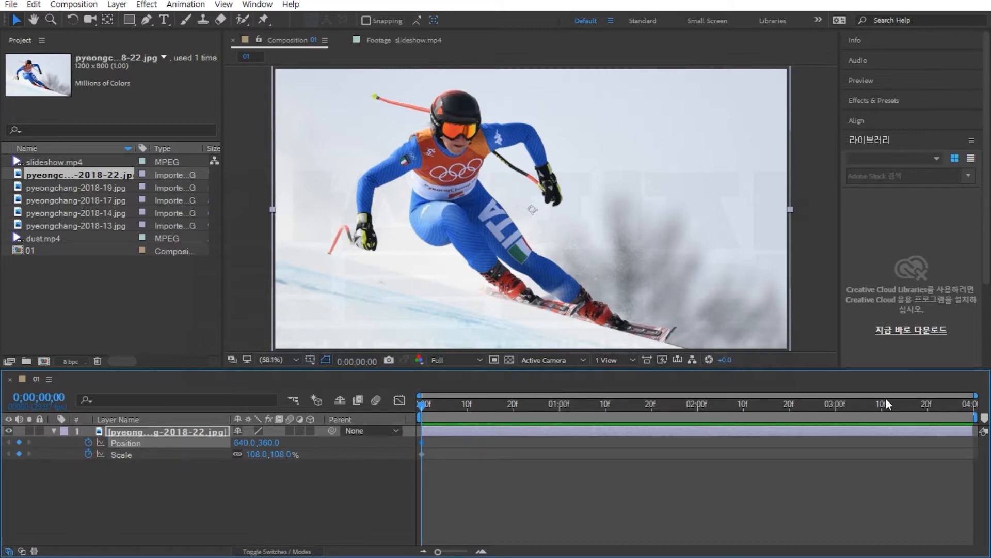
- At 0;00;03;29, keyframe the photo layer's Scale at 126% and its Position at 726, 381
drag(826, 413, 970, 408)
drag(258, 460, 272, 456)
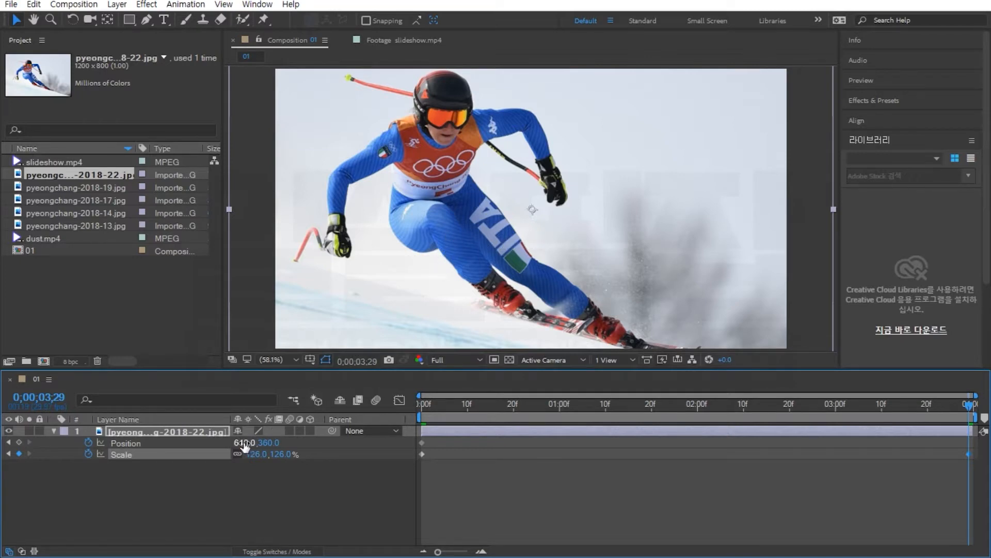
drag(246, 444, 305, 445)
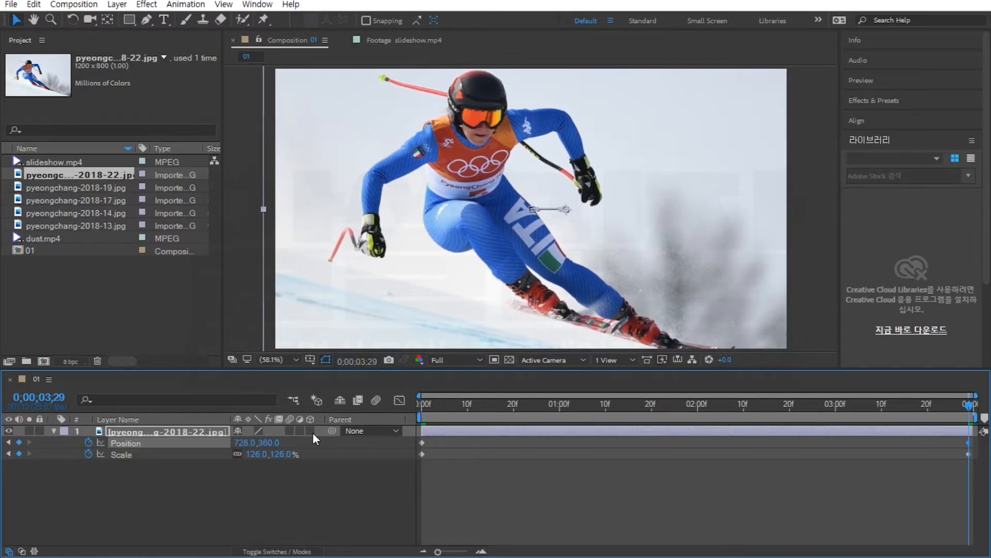
drag(277, 444, 286, 444)
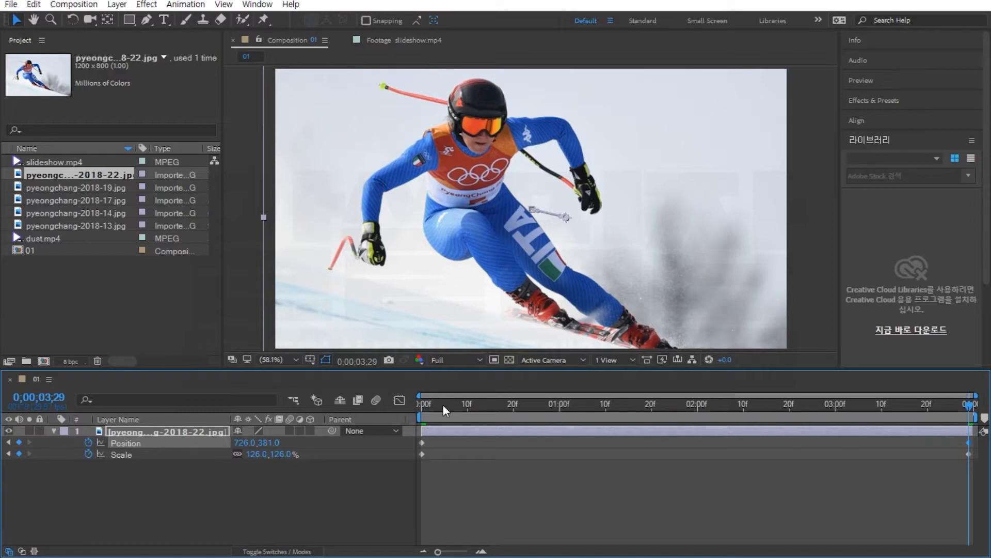
- Play the photo's zoom-and-pan animation from the beginning of the composition
drag(442, 404, 290, 407)
key(space)
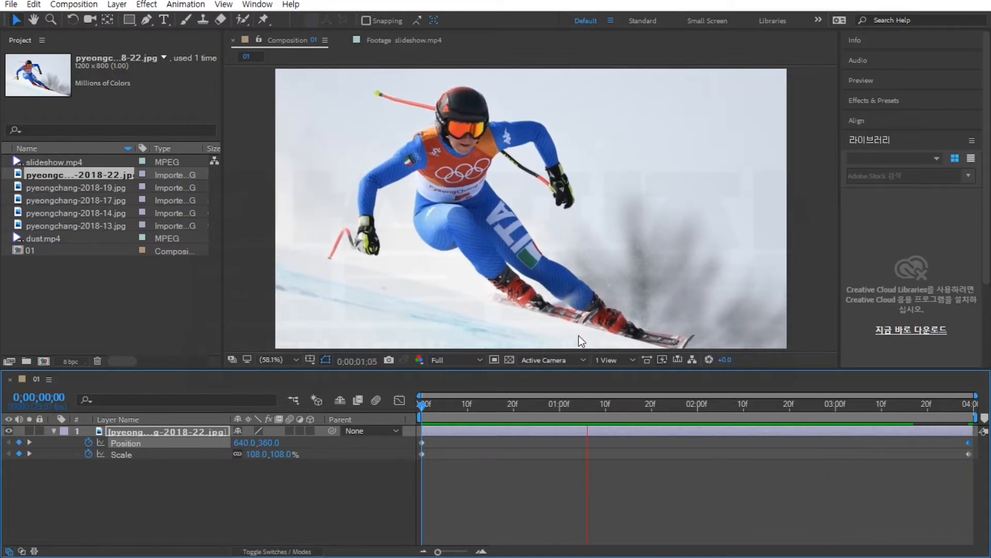
key(space)
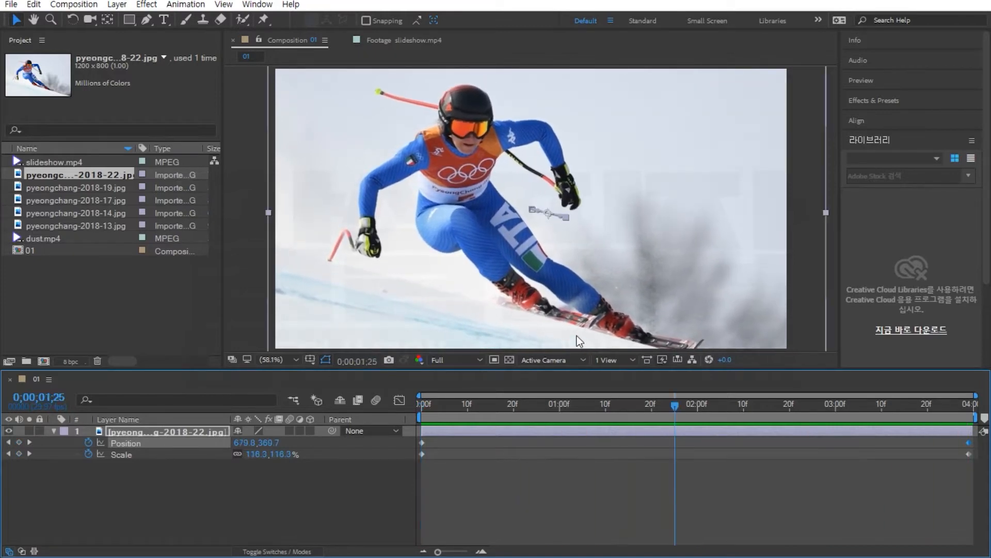
- Start a new point text layer beside the skier's raised glove
click(162, 20)
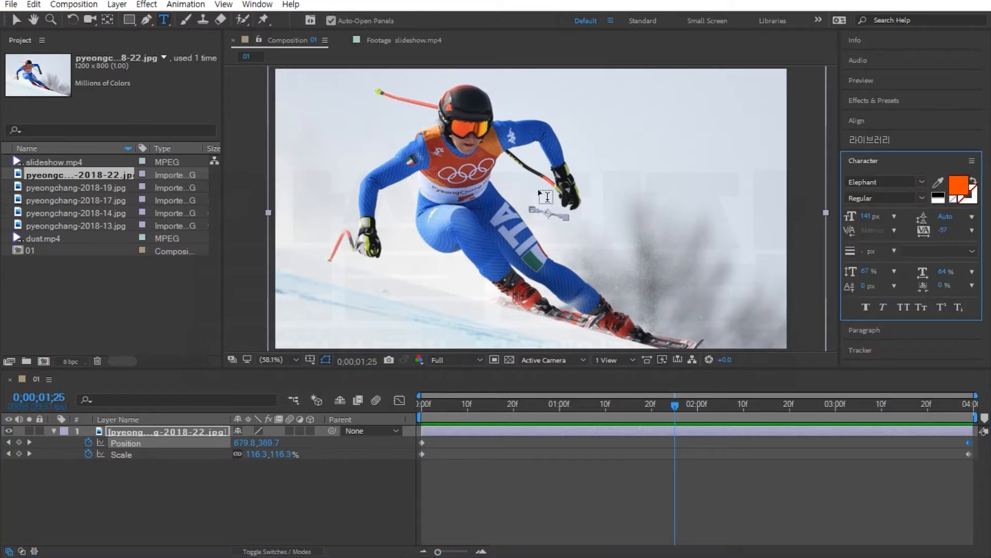
click(591, 187)
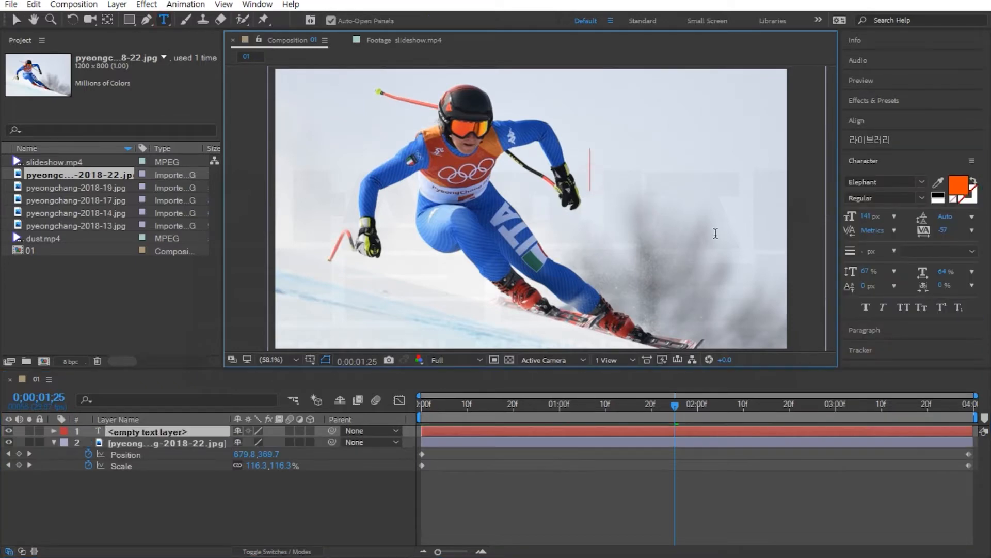
text(winter)
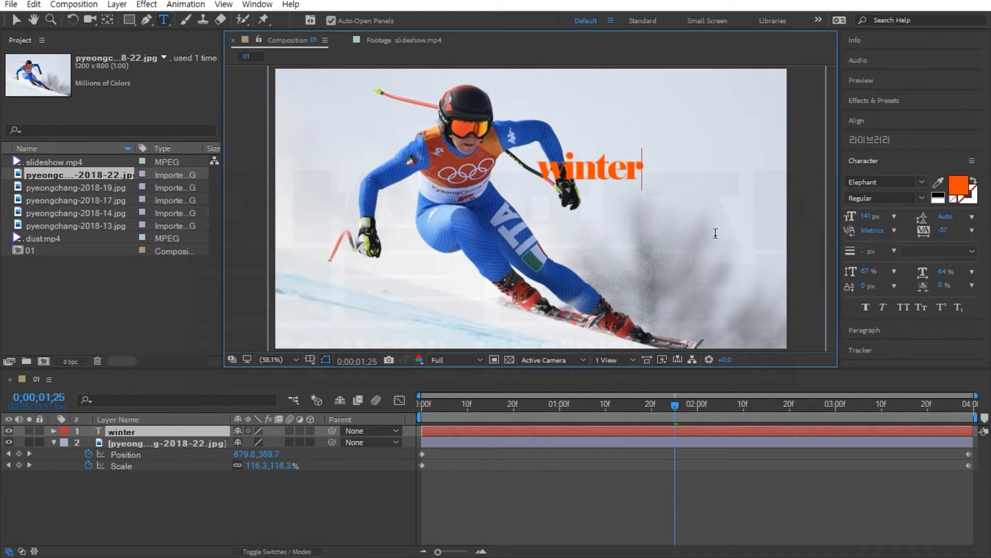
key(BackSpace)
key(BackSpace)
key(BackSpace)
key(BackSpace)
key(BackSpace)
key(BackSpace)
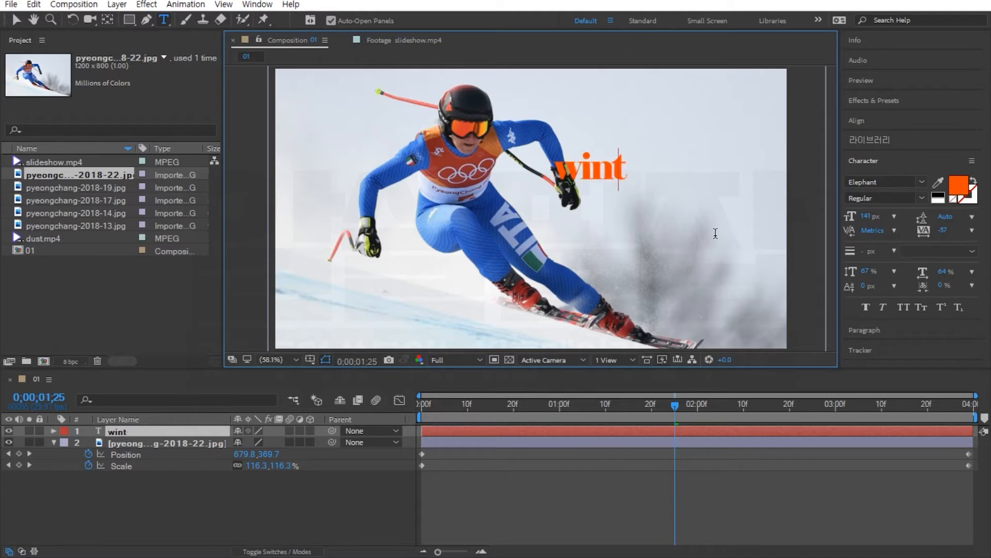
- Enter WINTER and SPORTS in capitals on two lines of the text layer
text(WINTER)
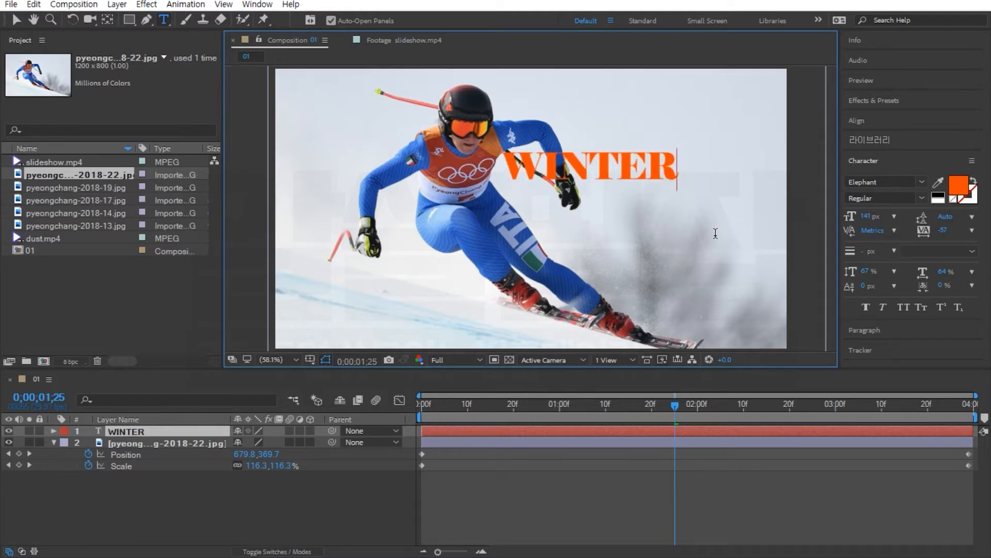
key(Return)
text(SPOR)
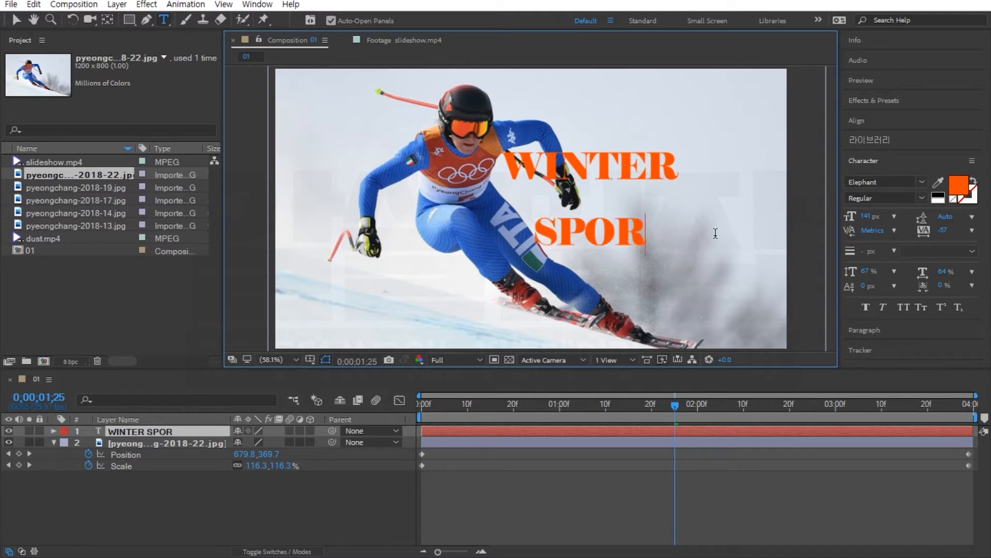
text(TS)
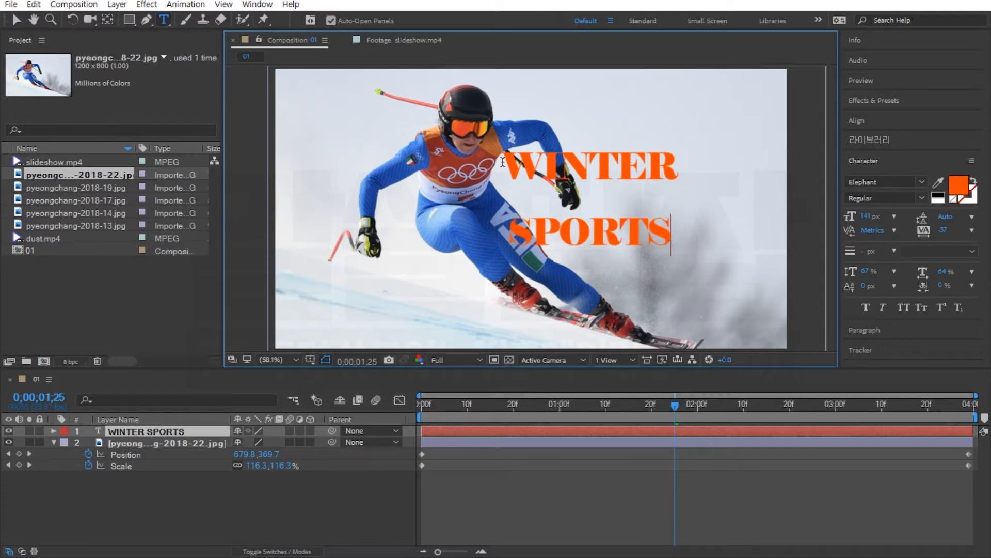
- Style the title at 116 px with 72 px leading and a 3 px white stroke, and move it just outside the frame's right edge
drag(503, 161, 772, 285)
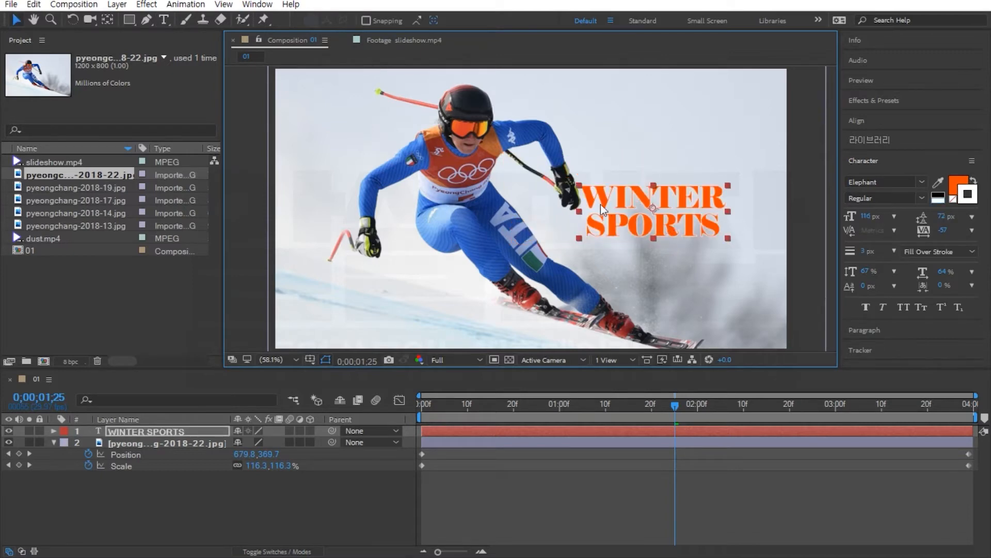
drag(632, 214, 792, 221)
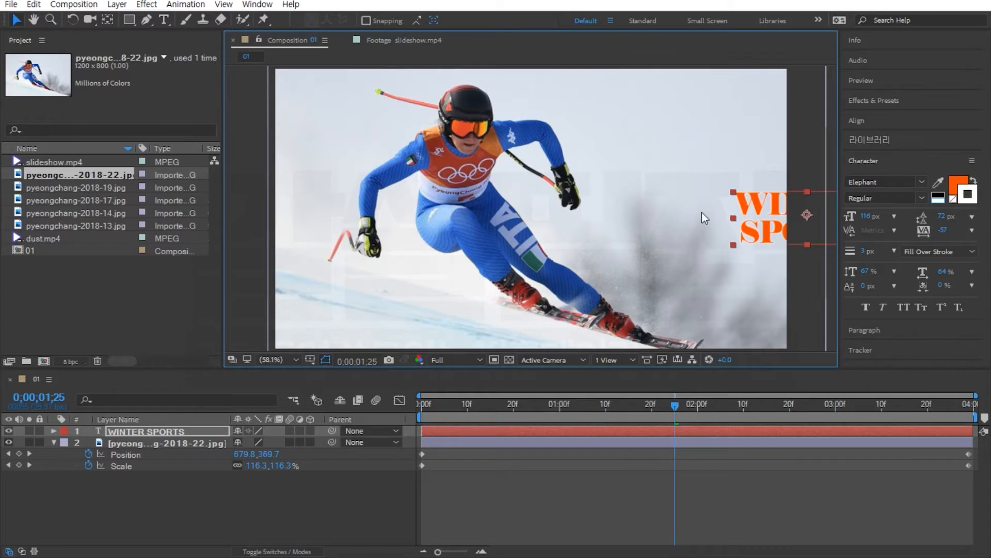
key(comma)
drag(714, 209, 775, 213)
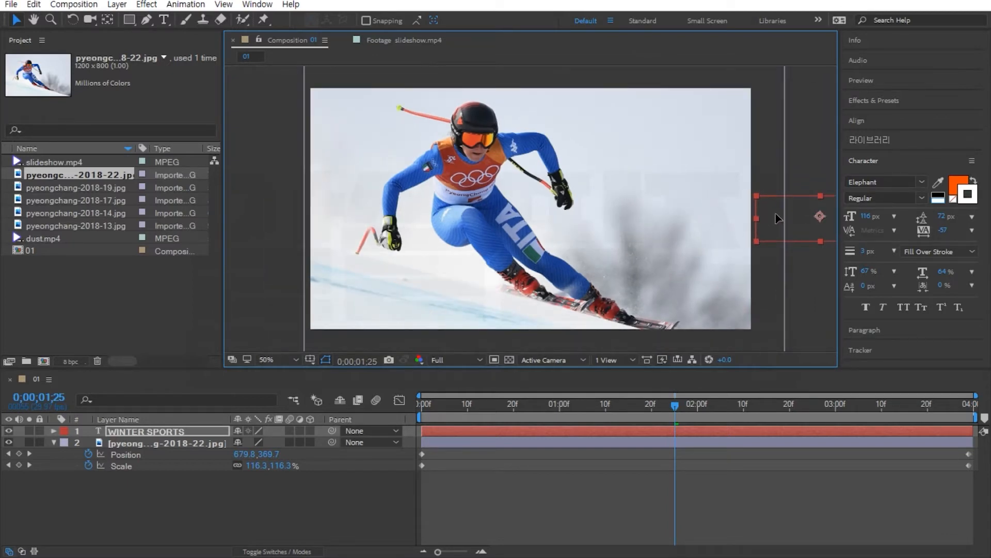
- Keyframe the title's Position off-frame at the start and at about 499, 382 at 0;00;03;29, and preview the motion
click(430, 402)
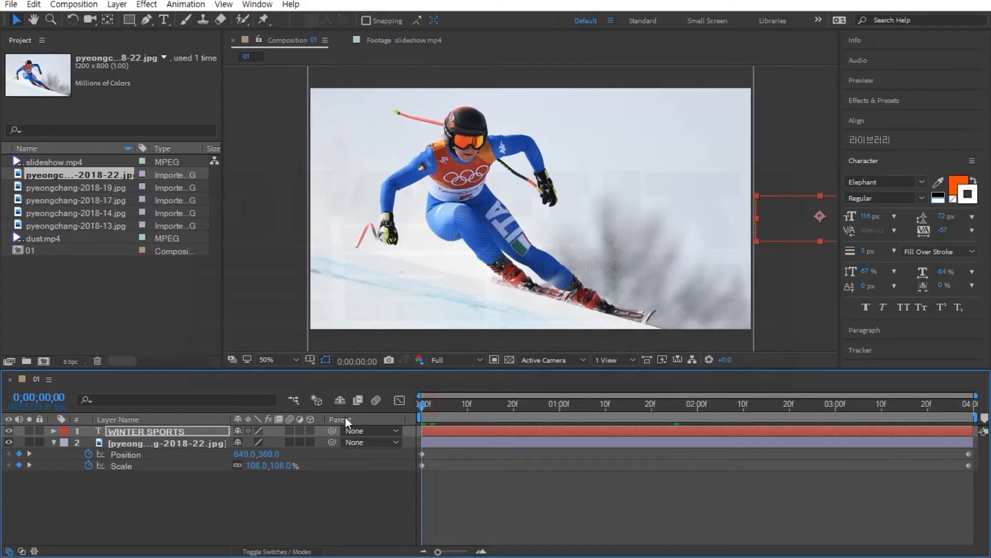
key(p)
click(88, 442)
drag(422, 403, 969, 403)
drag(794, 216, 456, 232)
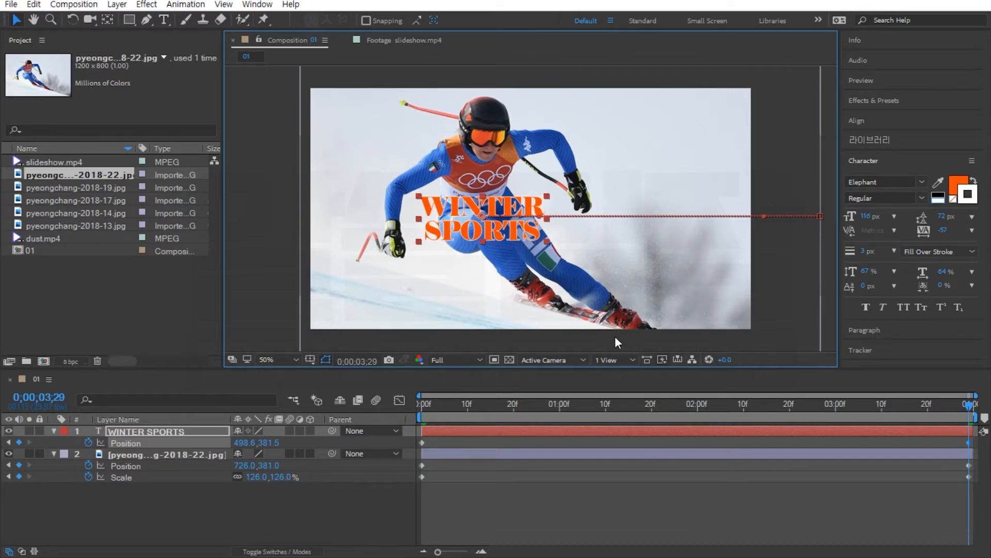
key(space)
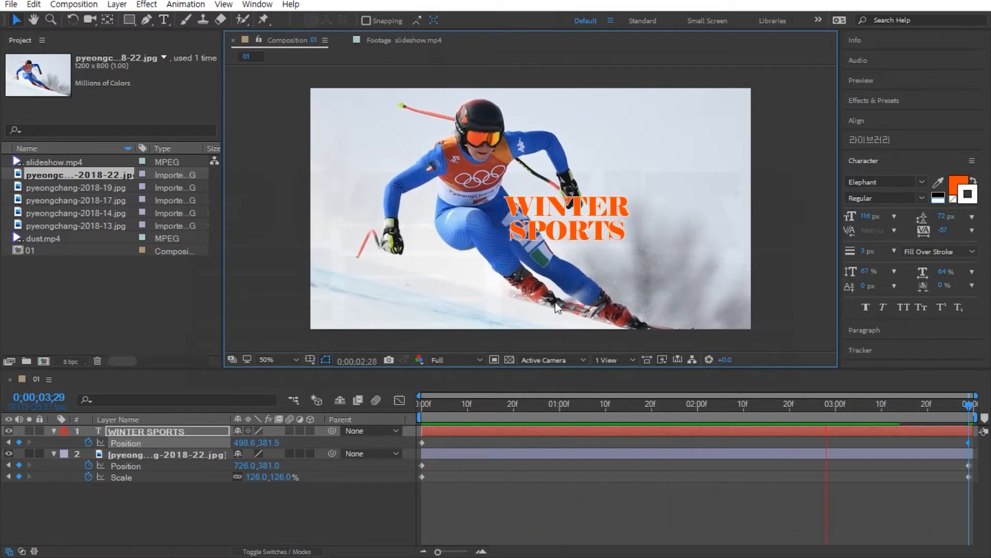
key(space)
- Apply Easy Ease to both Position keyframes of the WINTER SPORTS layer and open them in an enlarged Graph Editor
drag(416, 439, 987, 453)
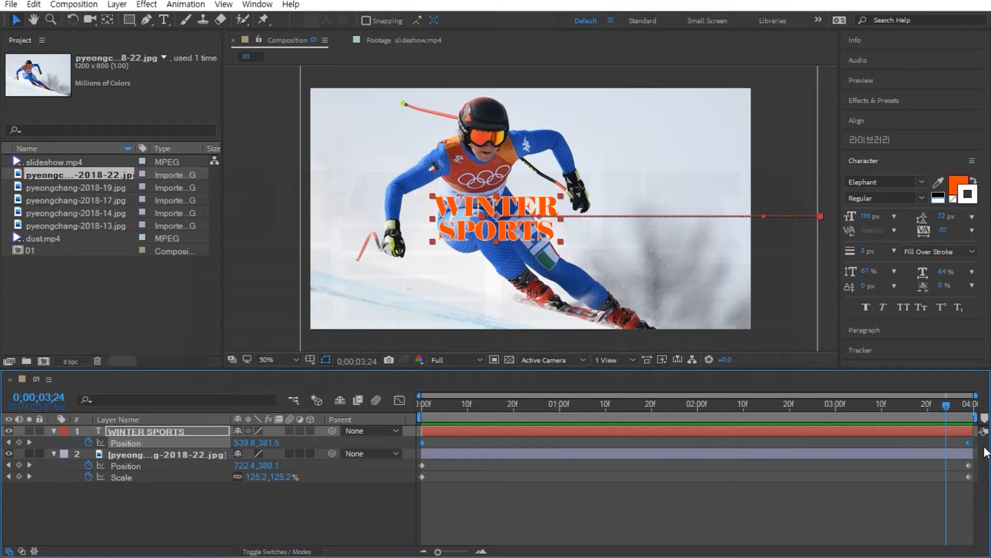
key(F9)
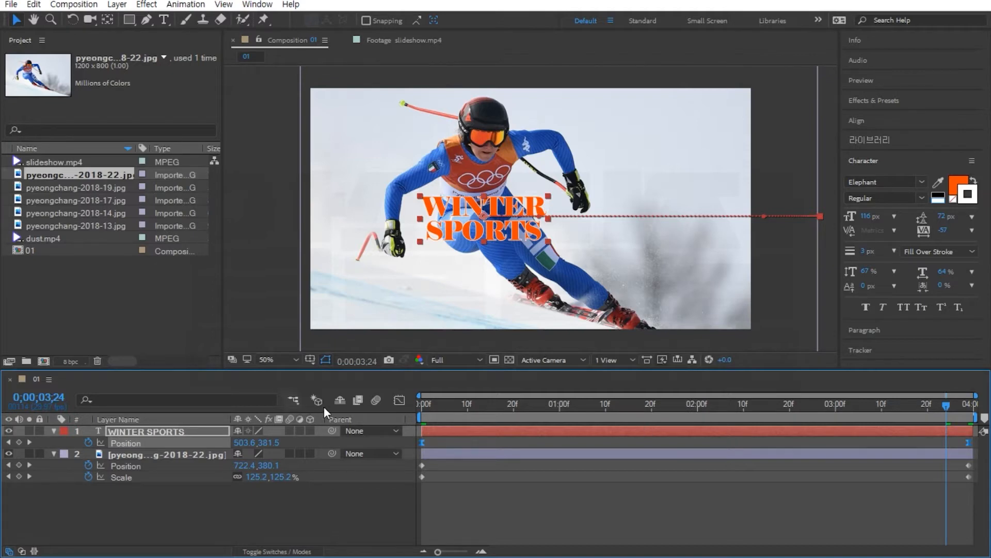
click(399, 401)
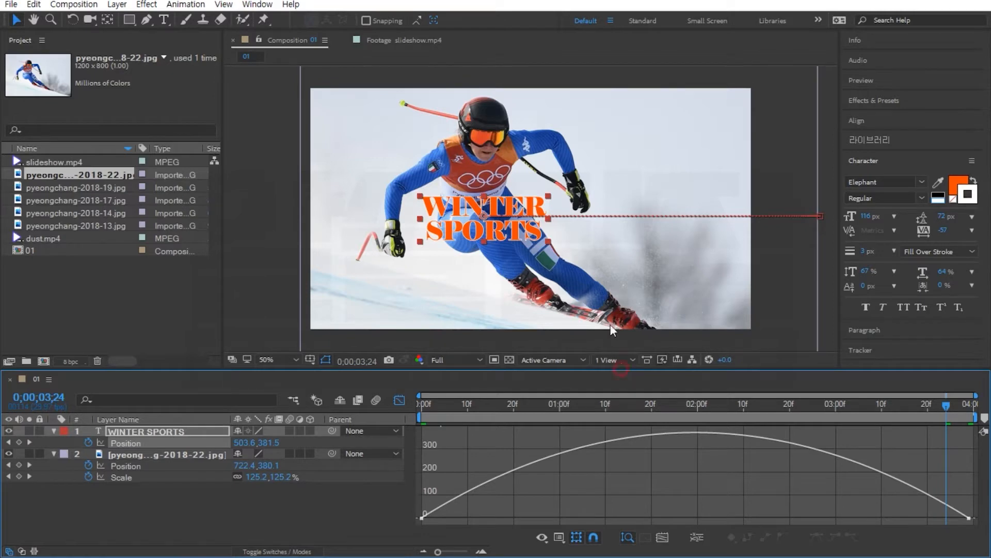
drag(621, 369, 603, 260)
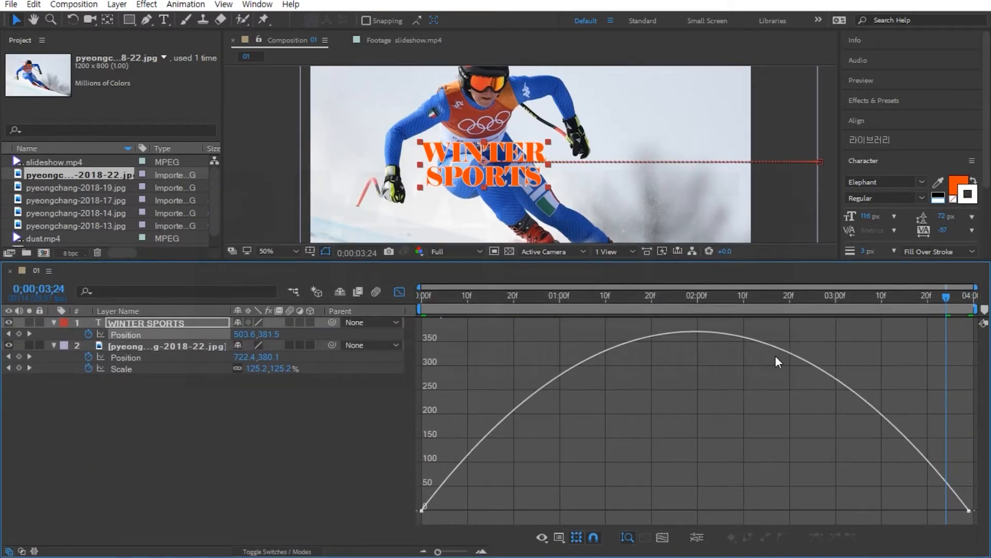
- In the speed graph of the WINTER SPORTS layer's Position, extend the last keyframe's incoming ease handle back to about 2 seconds
click(542, 538)
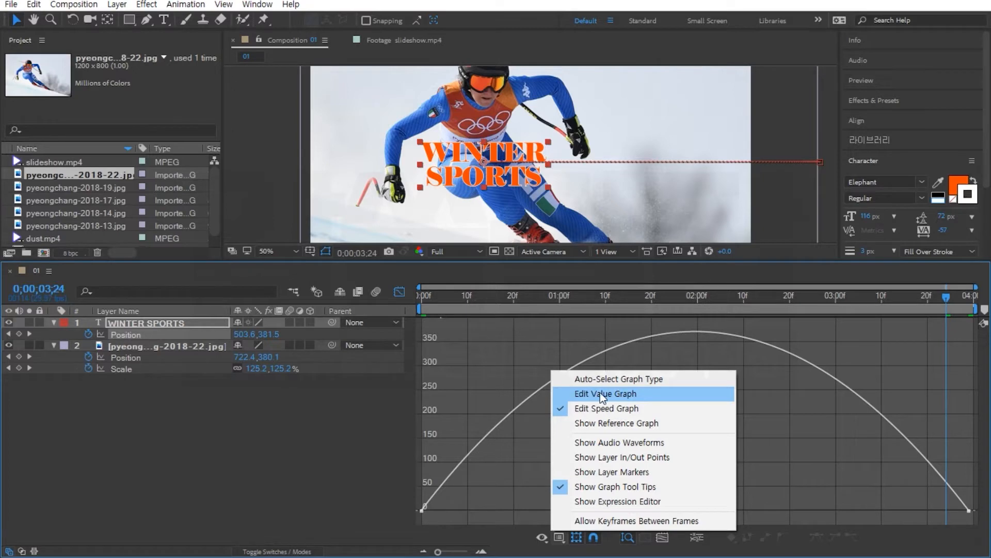
click(623, 410)
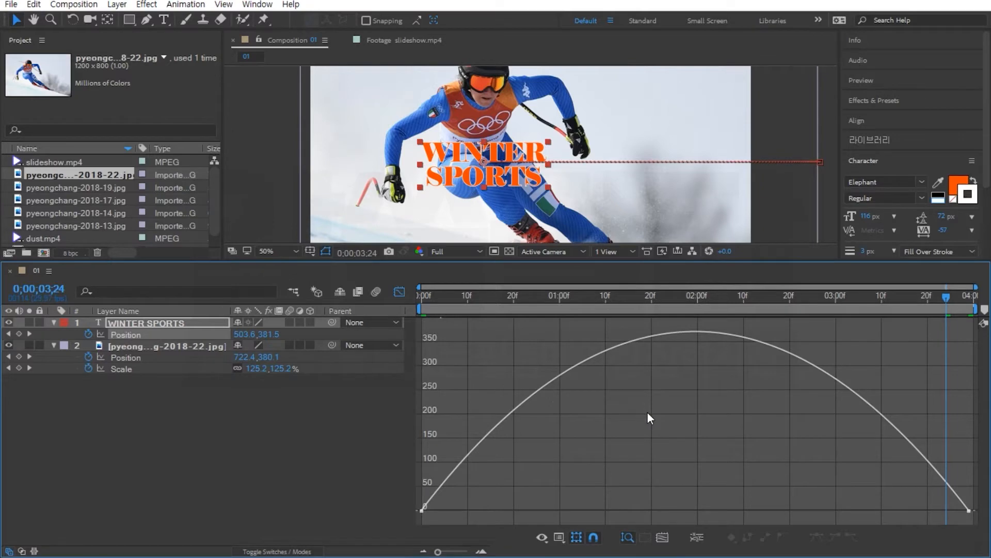
click(131, 336)
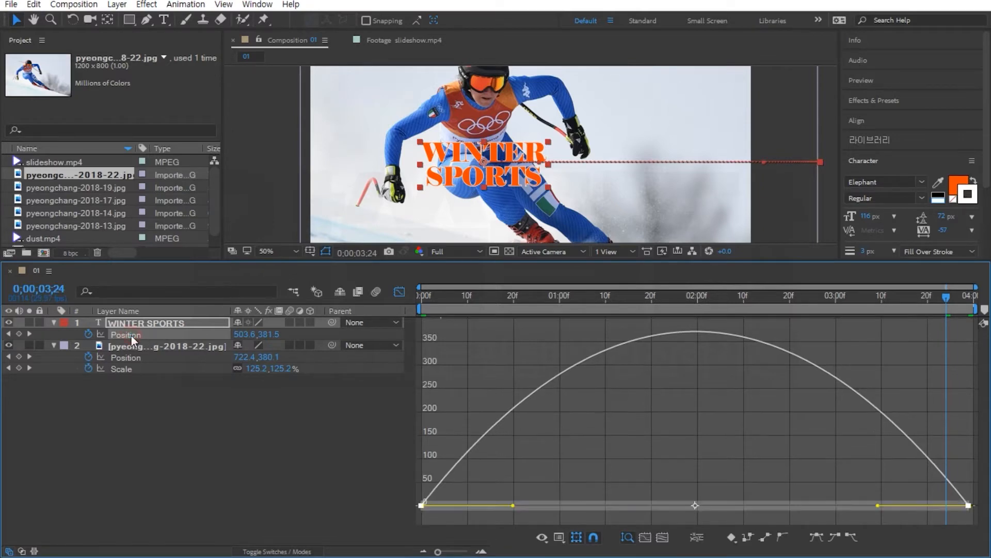
click(165, 421)
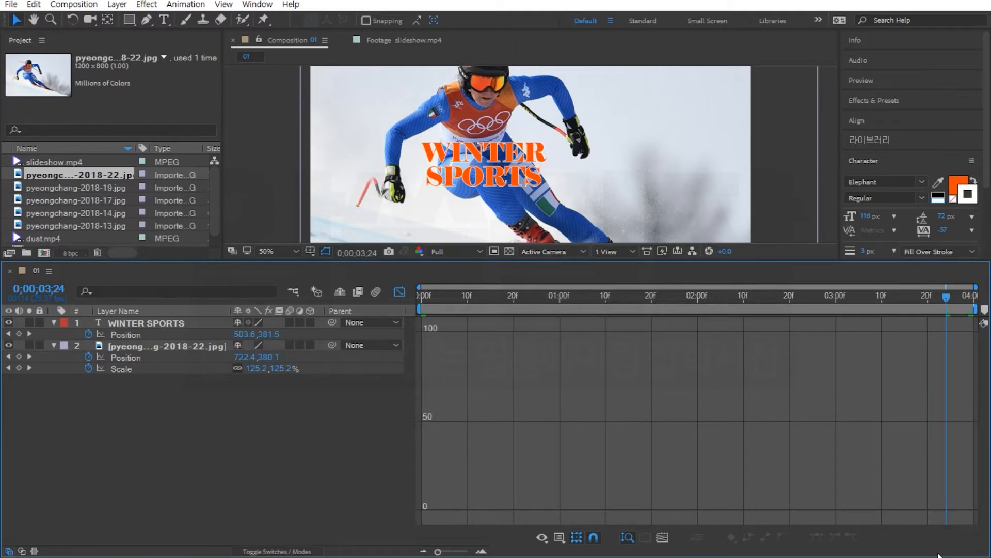
click(125, 335)
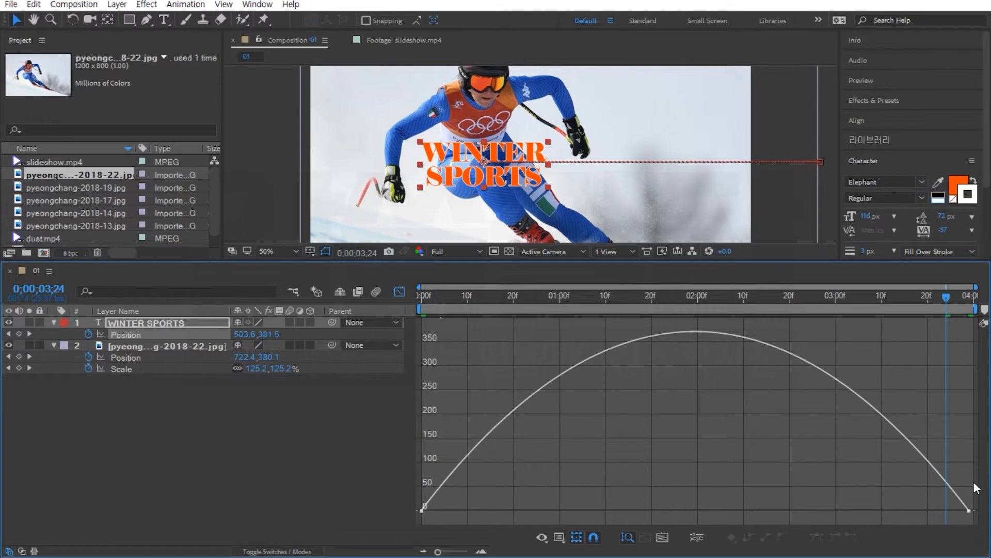
click(970, 511)
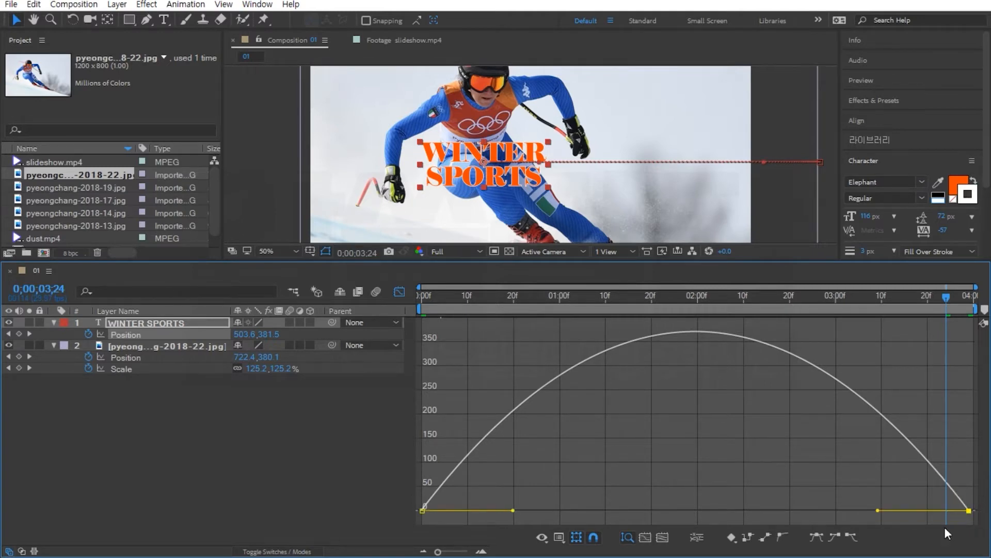
drag(969, 510, 878, 510)
drag(878, 511, 664, 507)
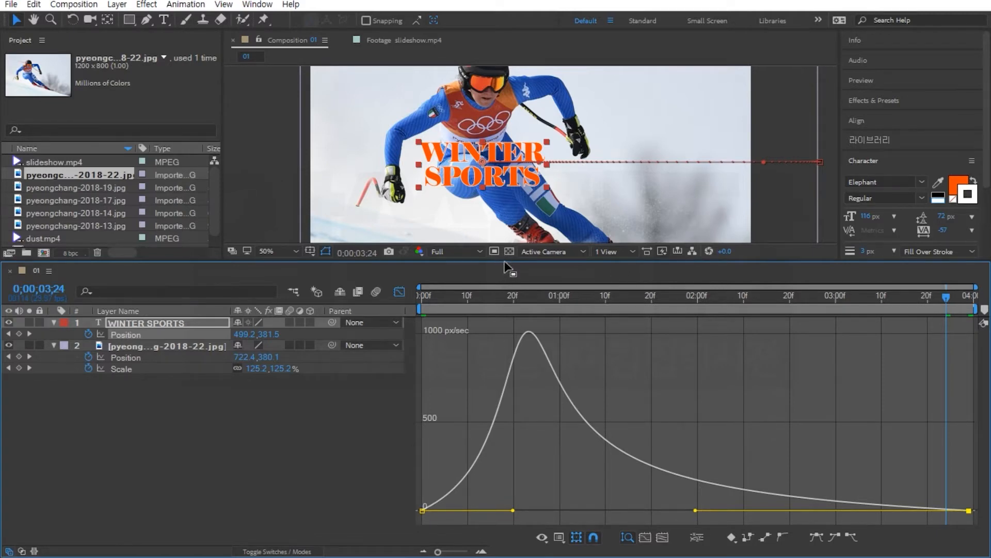
- Enlarge the composition view, preview the eased title motion, and switch the timeline back from the Graph Editor to layer bars
drag(508, 261, 514, 337)
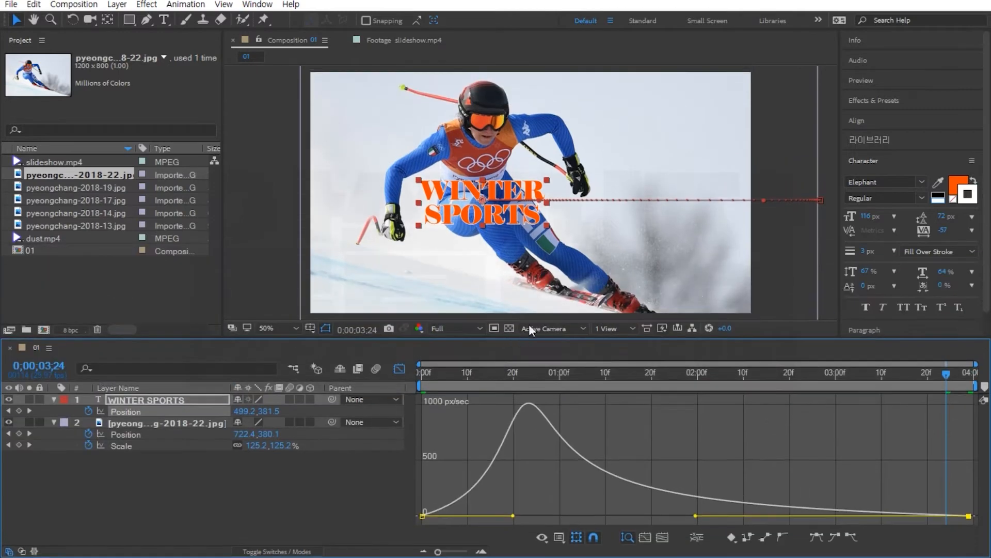
key(space)
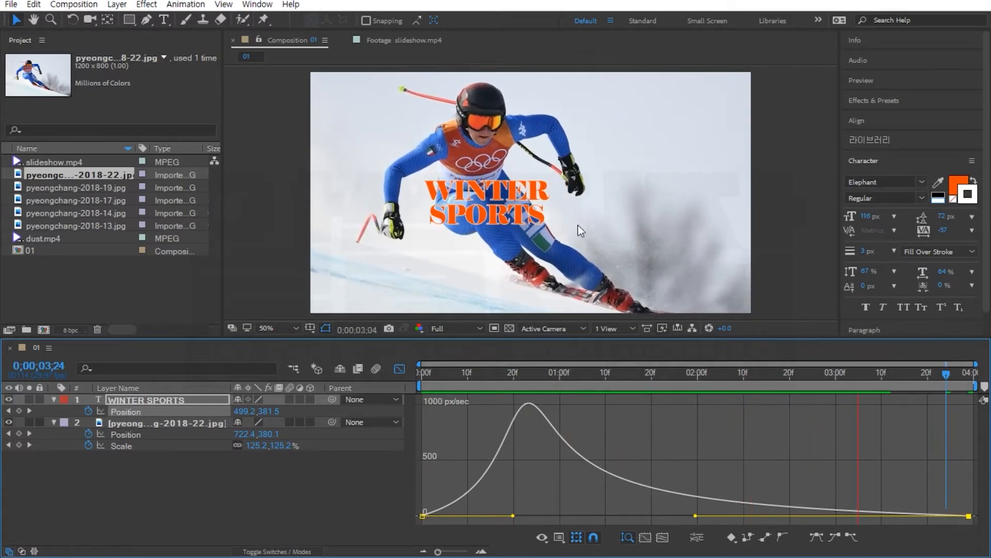
click(401, 369)
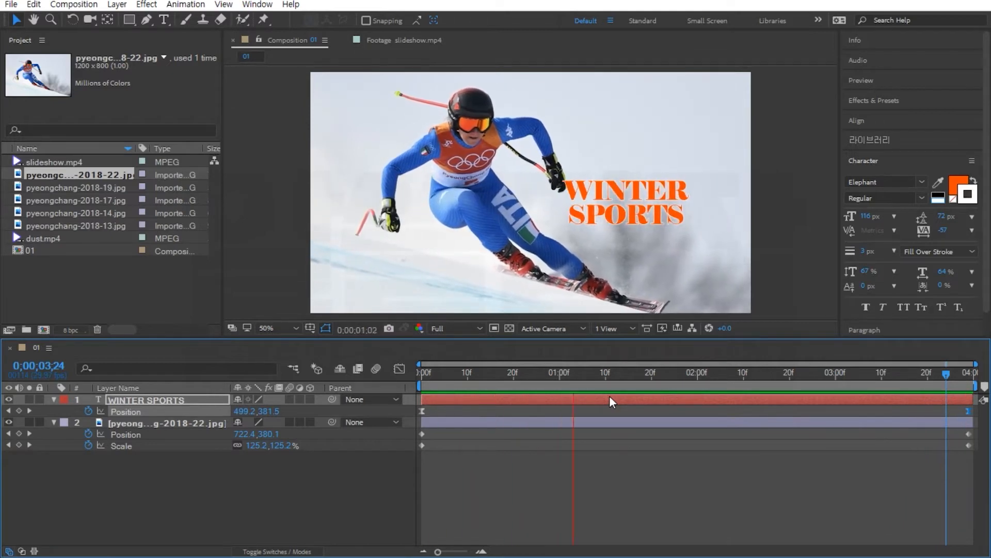
key(space)
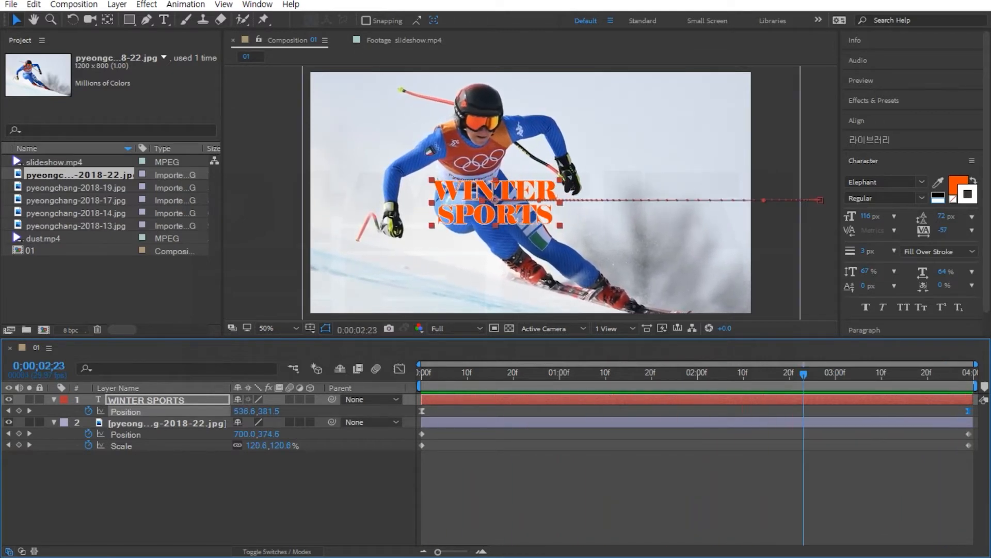
- Duplicate the pyeongchang-2018-22.jpg layer, place the copy above the WINTER SPORTS text, and scrub the composition to 0;00;02;00
click(178, 497)
click(154, 428)
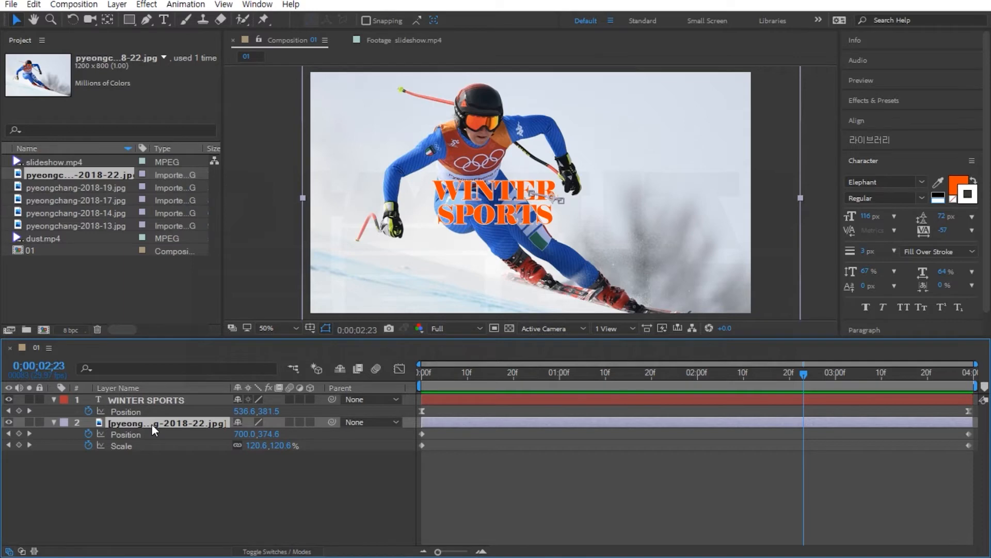
key(ctrl+d)
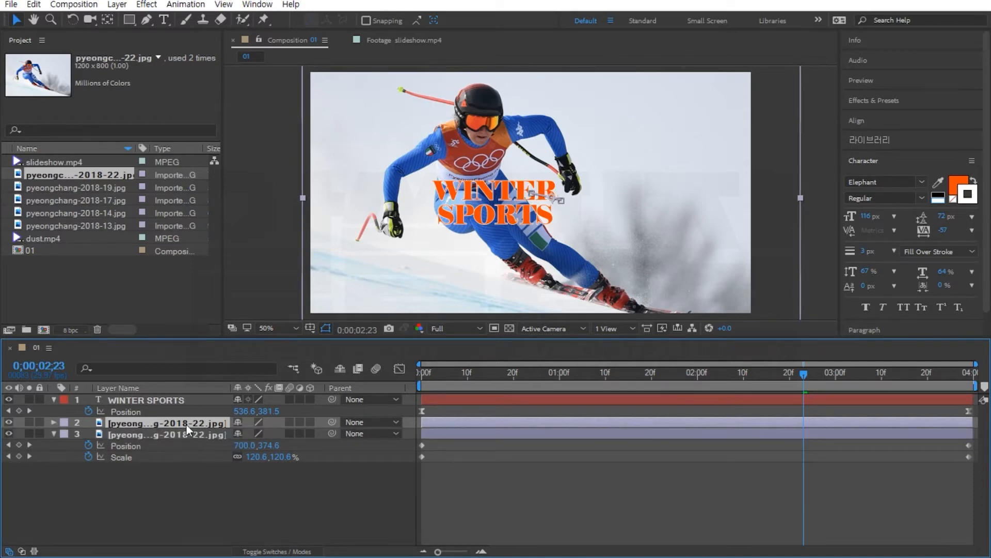
drag(186, 423, 186, 394)
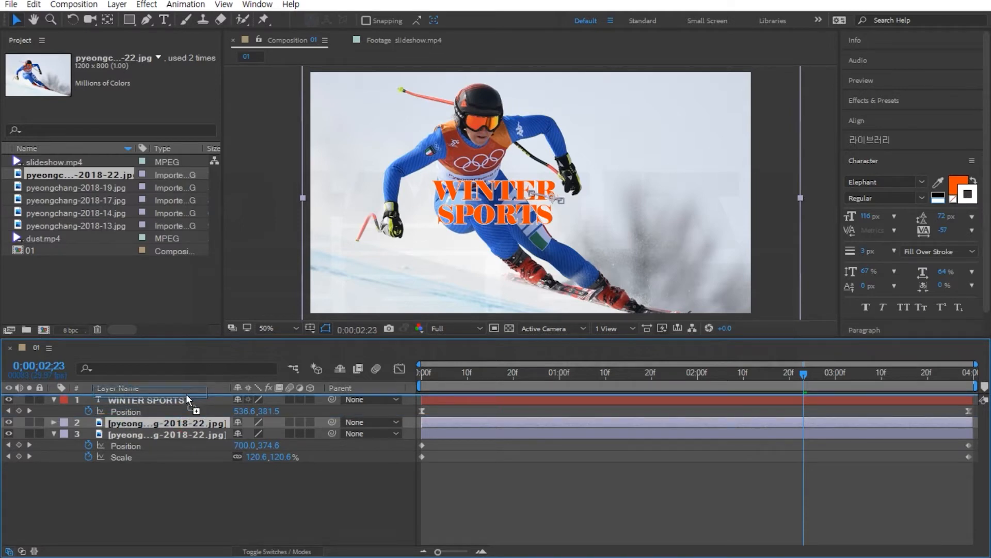
drag(186, 394, 186, 393)
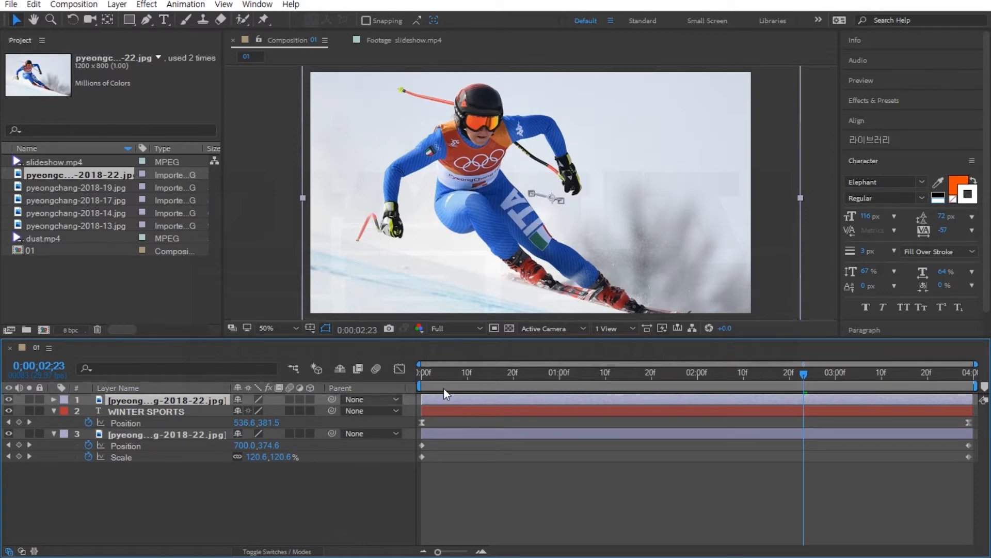
drag(448, 377, 699, 383)
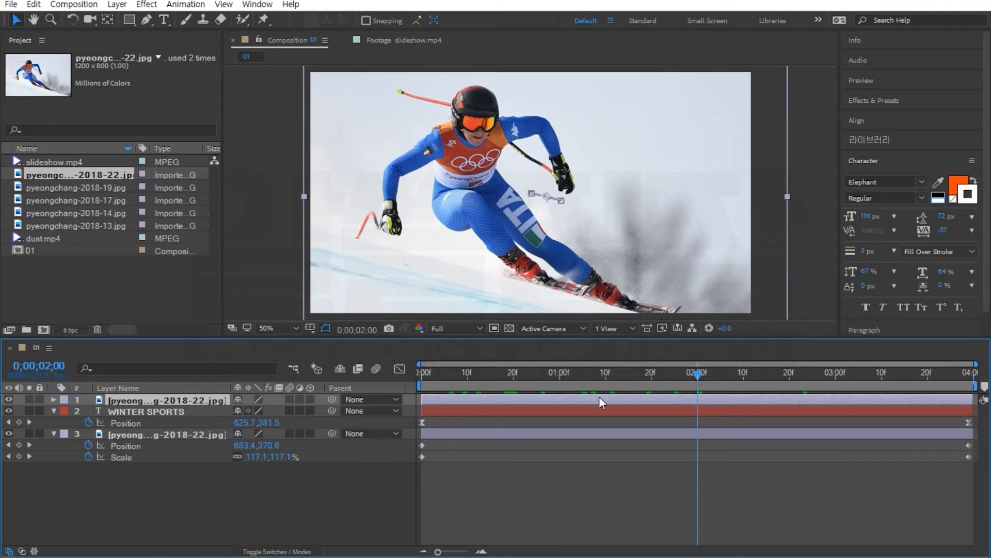
- Examine the first three seconds of the slideshow.mp4 reference footage to see how the photo and title overlap, and return to composition 01
click(408, 41)
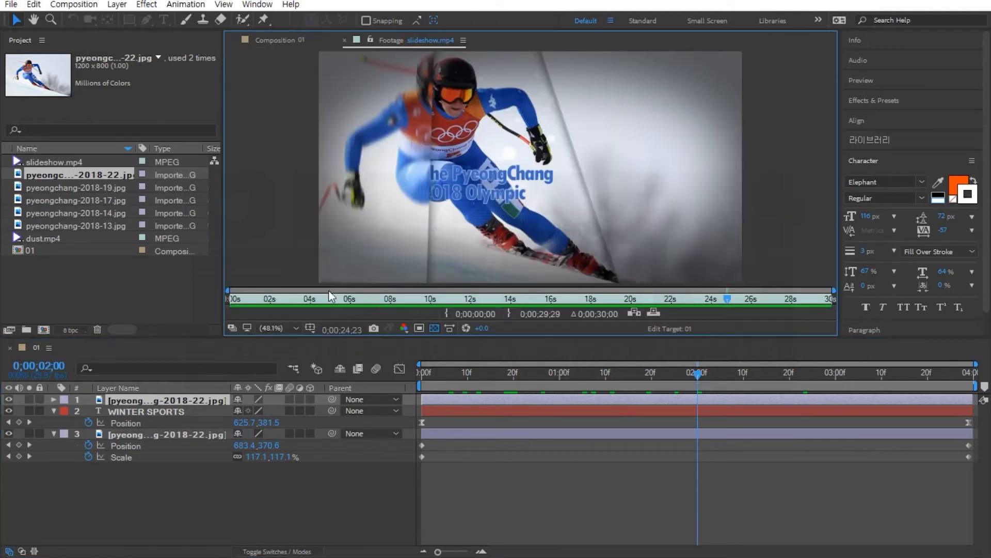
drag(257, 303, 292, 298)
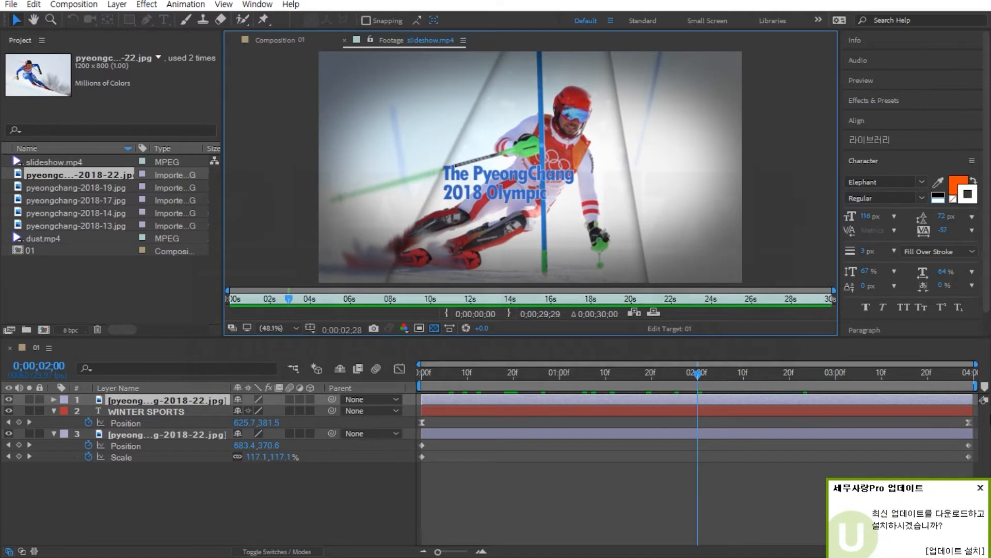
click(981, 482)
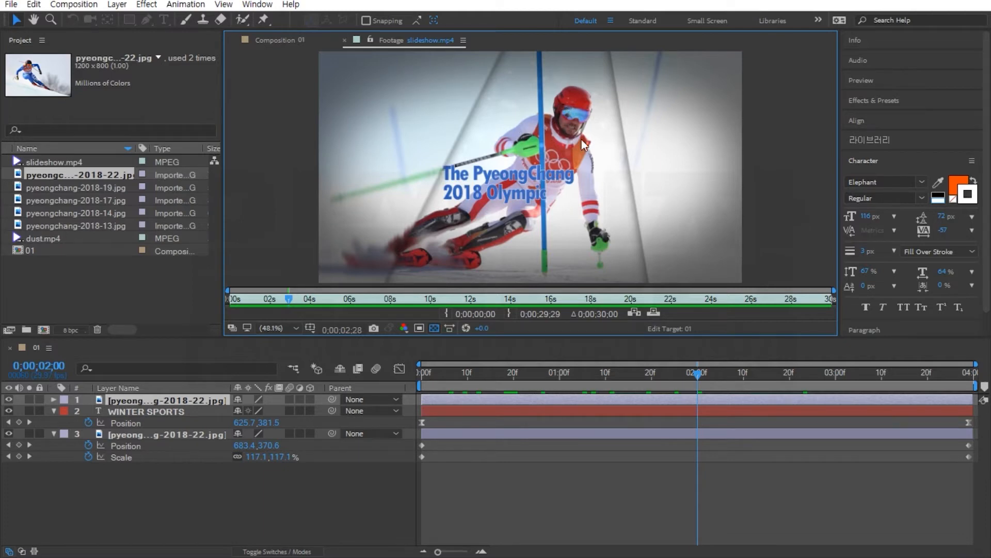
drag(288, 299, 255, 301)
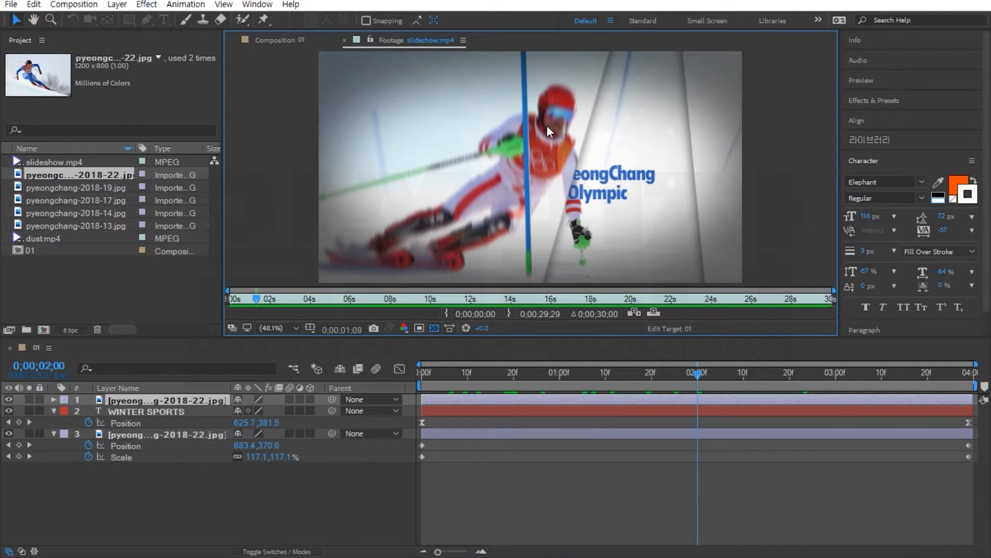
drag(258, 299, 269, 299)
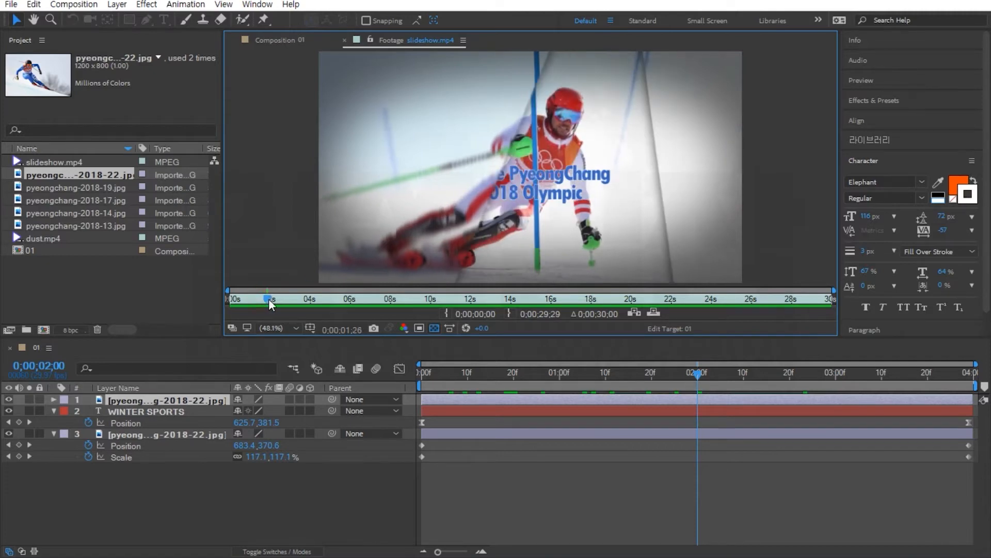
click(160, 462)
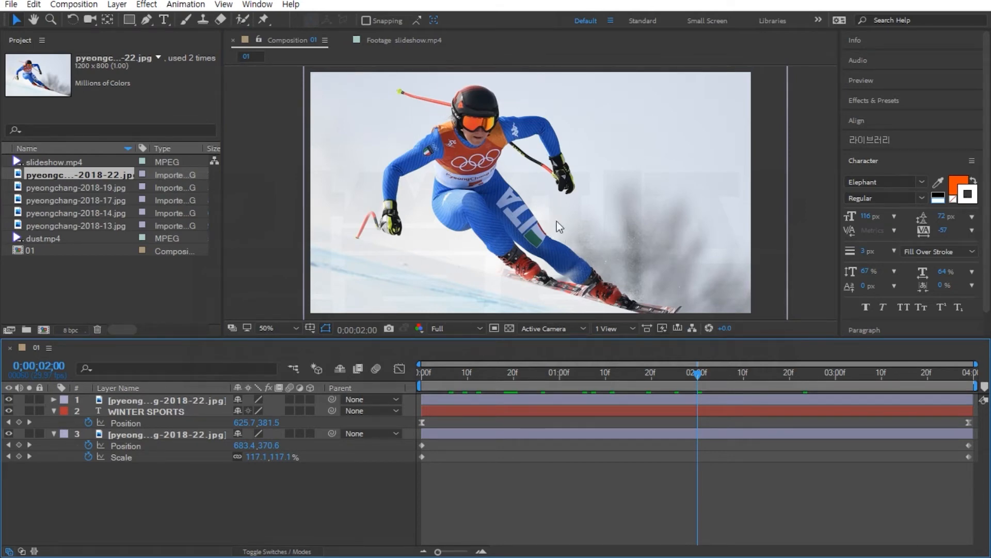
- Pre-compose the uppermost photo layer as pyeongchang-2018-22.jpg Comp 1, moving all attributes into the new composition
click(192, 400)
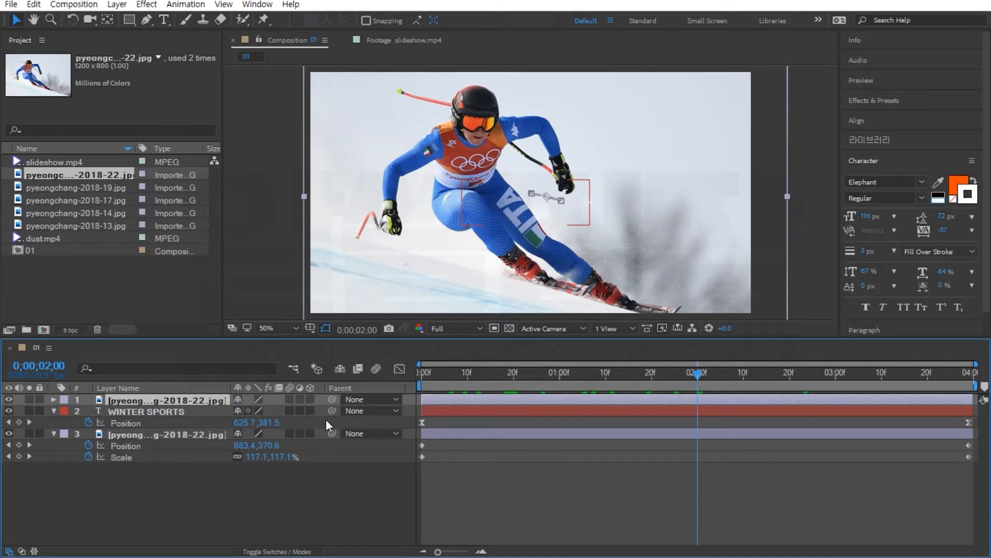
key(u)
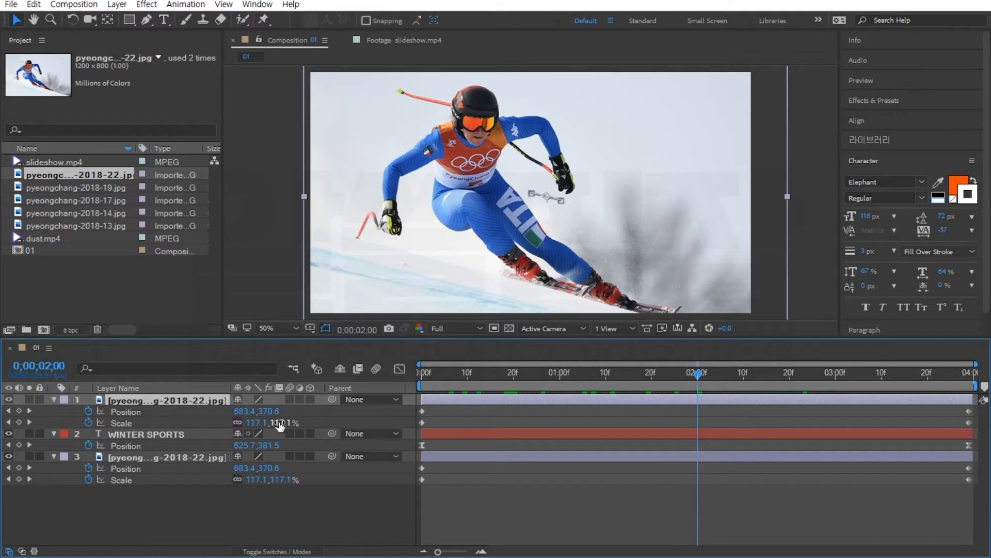
right_click(179, 402)
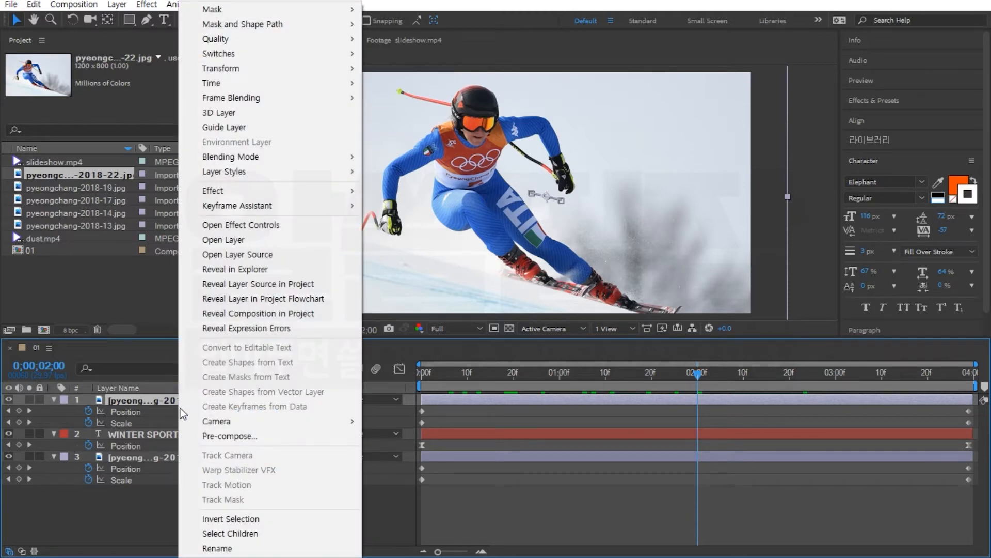
click(232, 437)
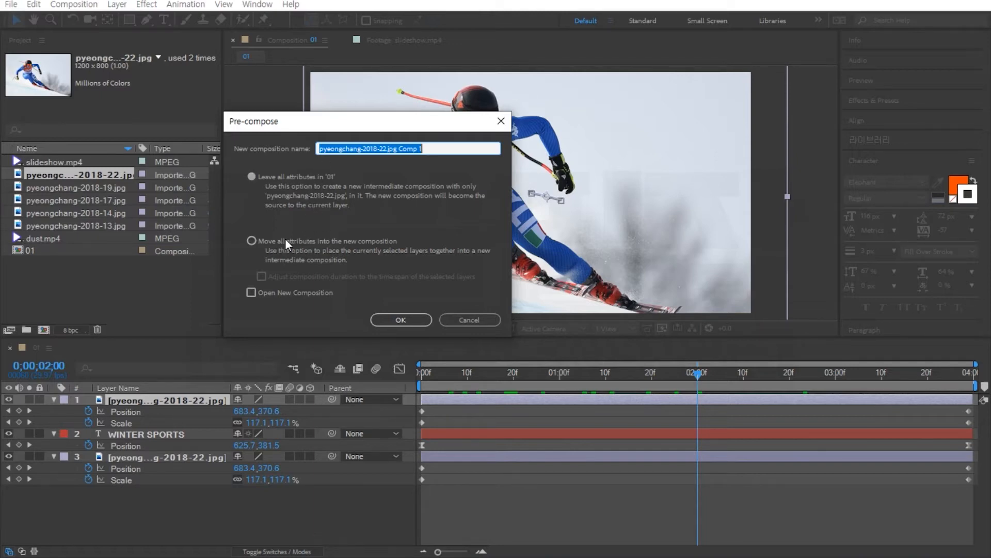
click(252, 240)
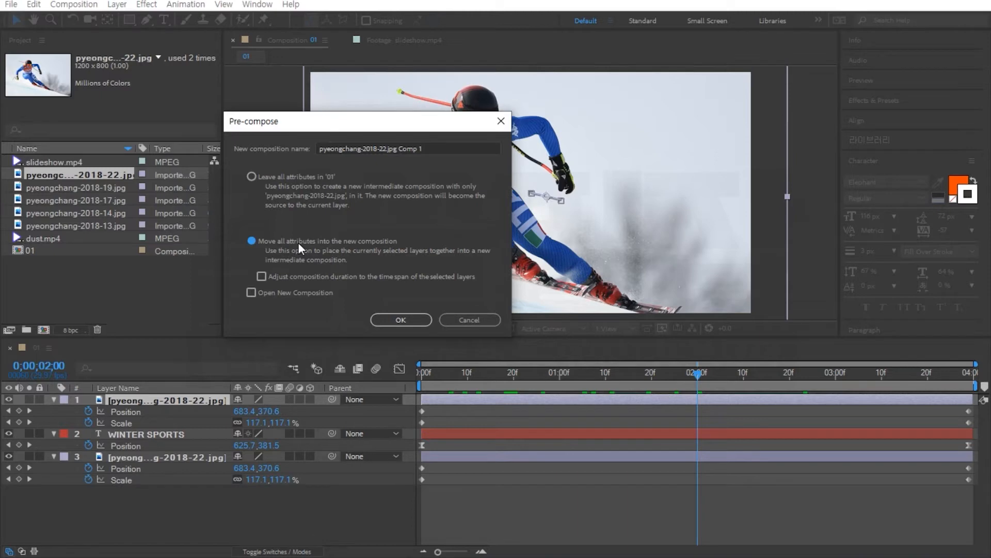
click(397, 320)
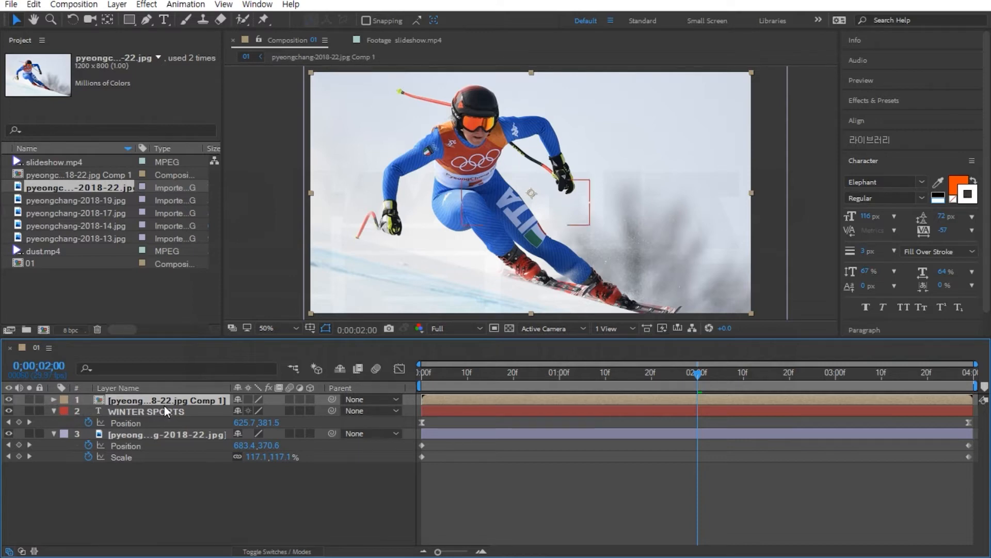
- Preview the scene, check the photo's Position and Scale keyframes inside pyeongchang-2018-22.jpg Comp 1, and return to composition 01
key(space)
click(642, 382)
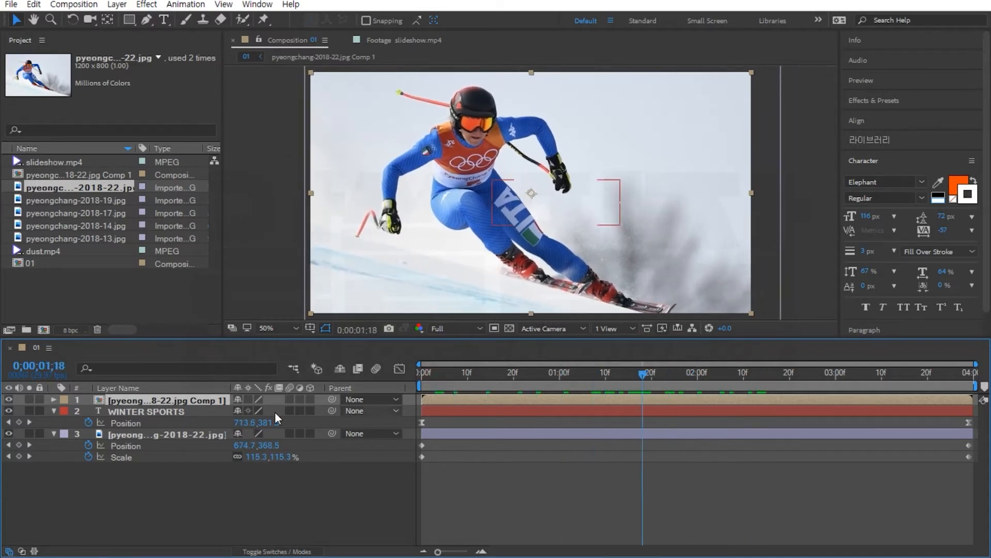
double_click(100, 397)
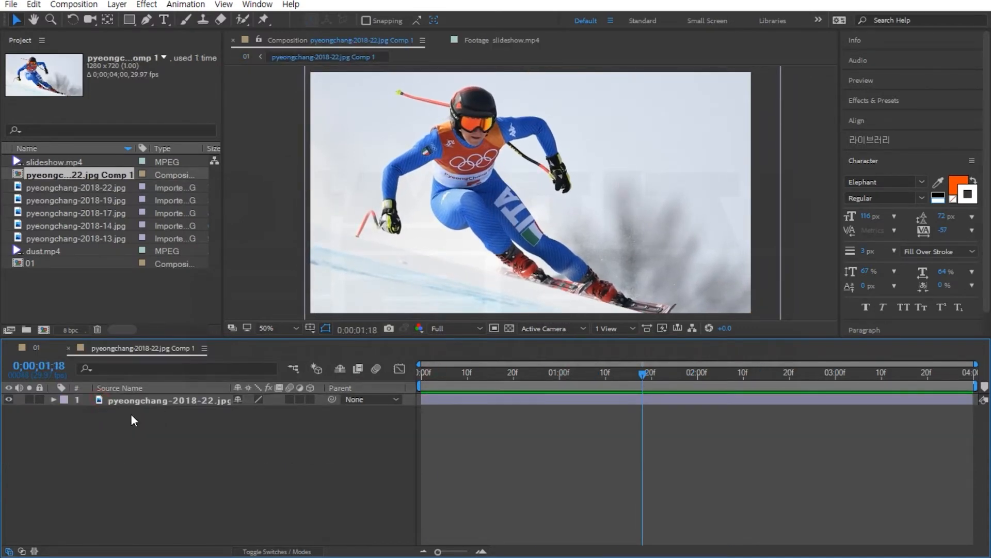
click(135, 401)
key(u)
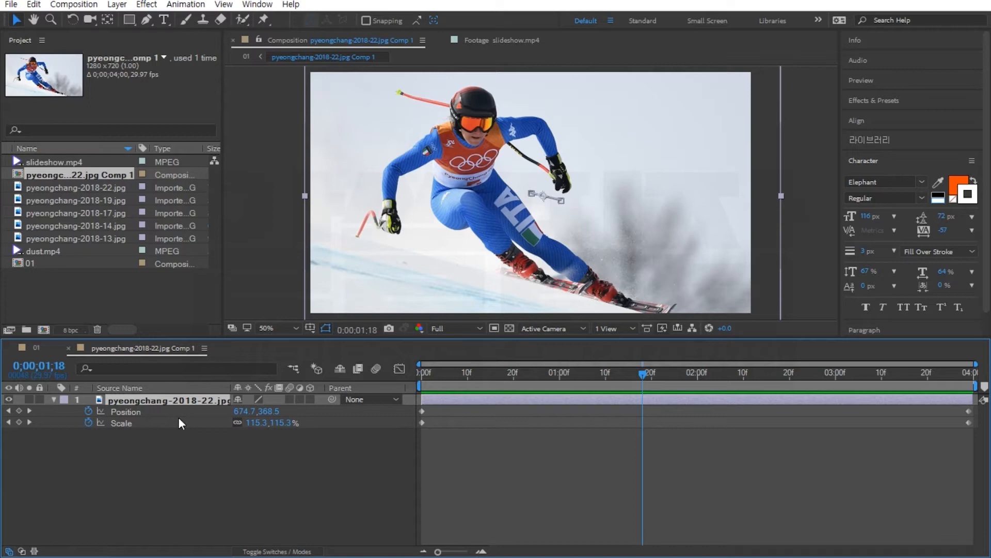
click(43, 348)
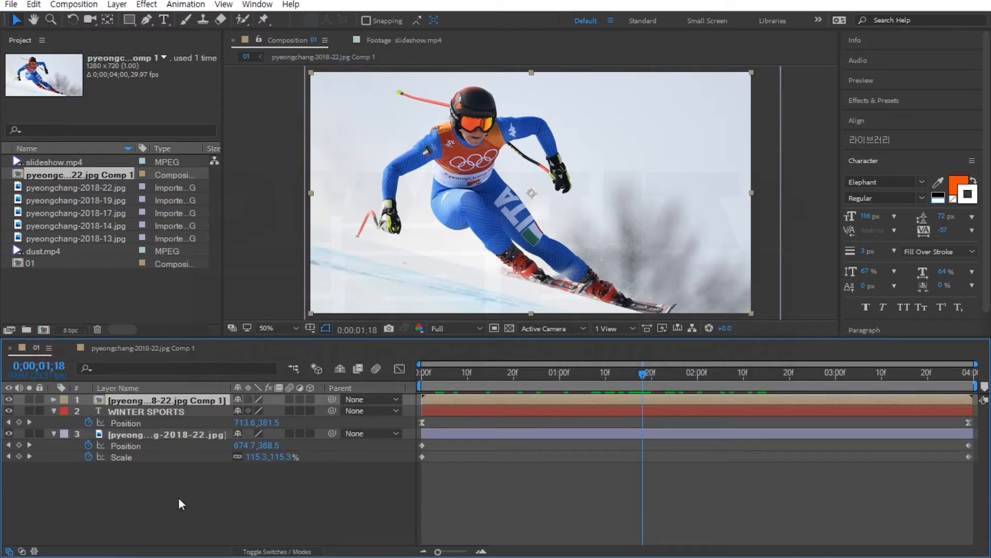
- Duplicate the original pyeongchang-2018-22.jpg layer beneath the WINTER SPORTS text
click(151, 490)
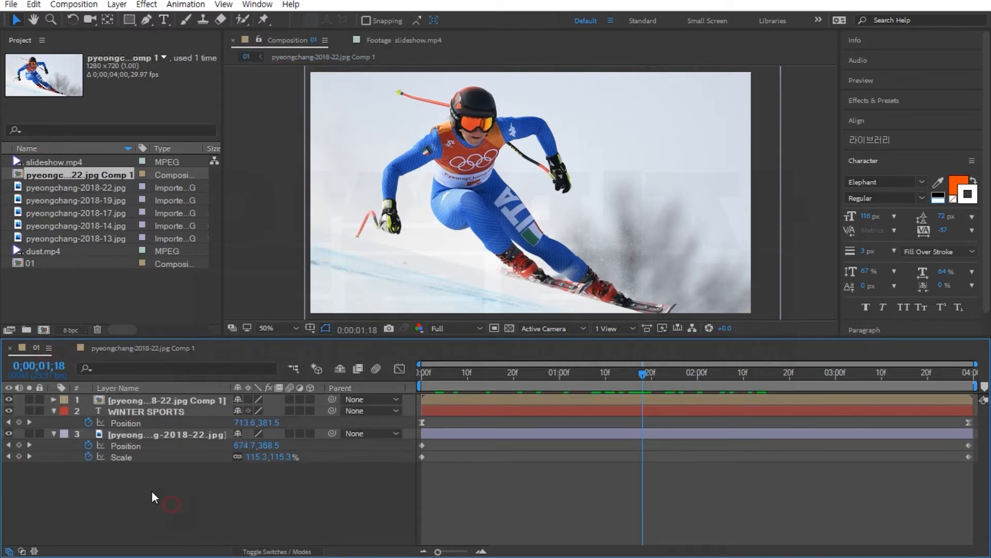
click(137, 434)
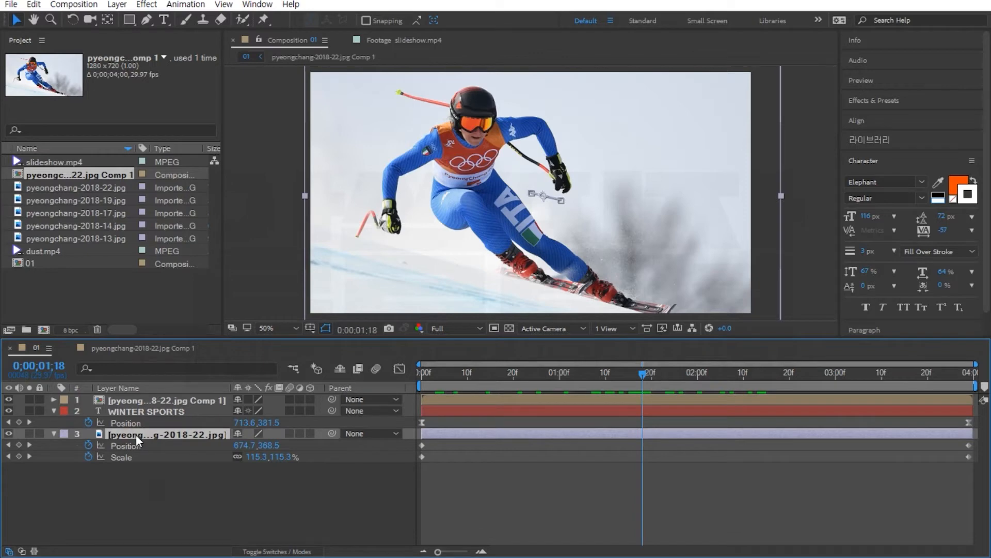
key(ctrl+d)
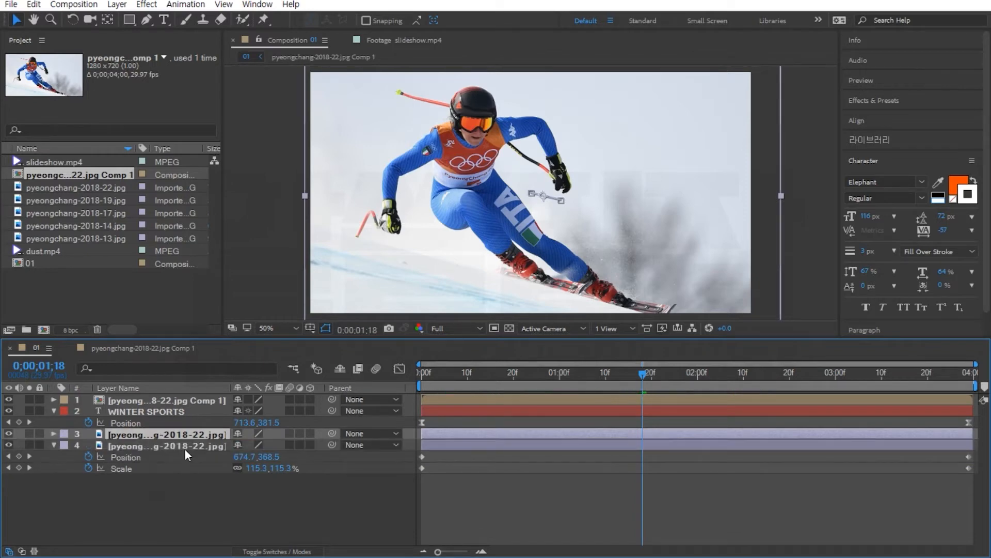
- Move the duplicated photo above all layers, pre-compose it as pyeongchang-2018-22.jpg Comp 2 leaving all attributes in 01, and reveal its keyframes
drag(137, 435, 145, 396)
right_click(148, 402)
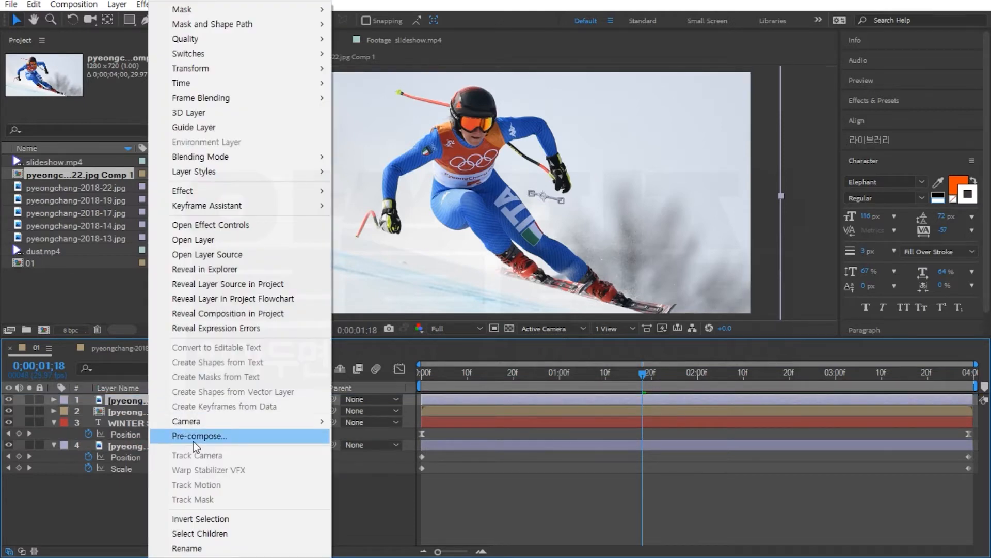
click(193, 440)
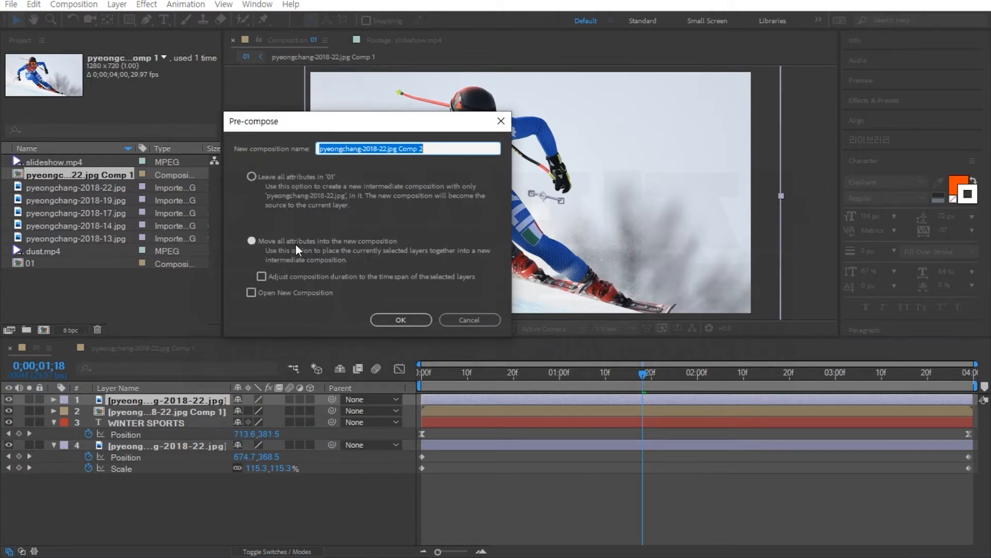
click(252, 174)
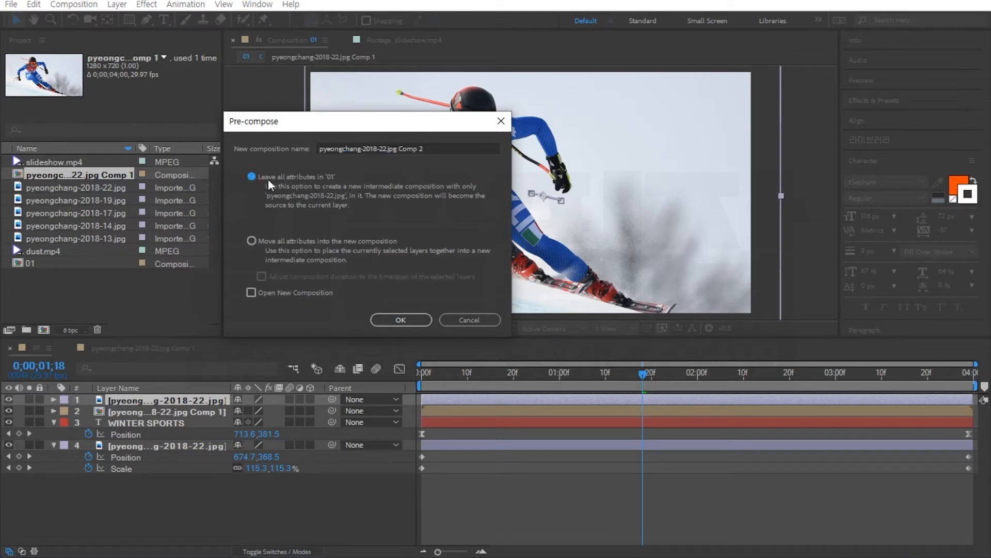
click(401, 320)
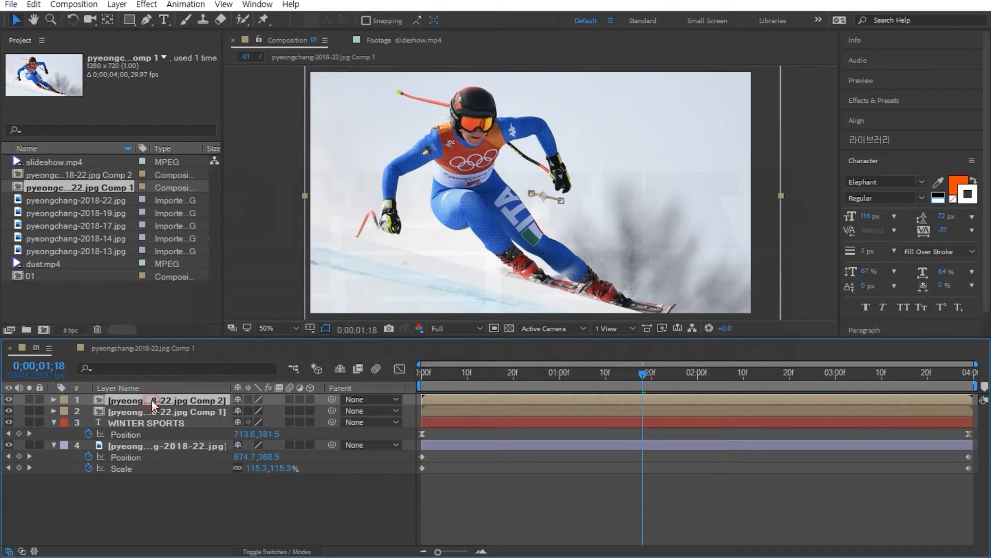
key(u)
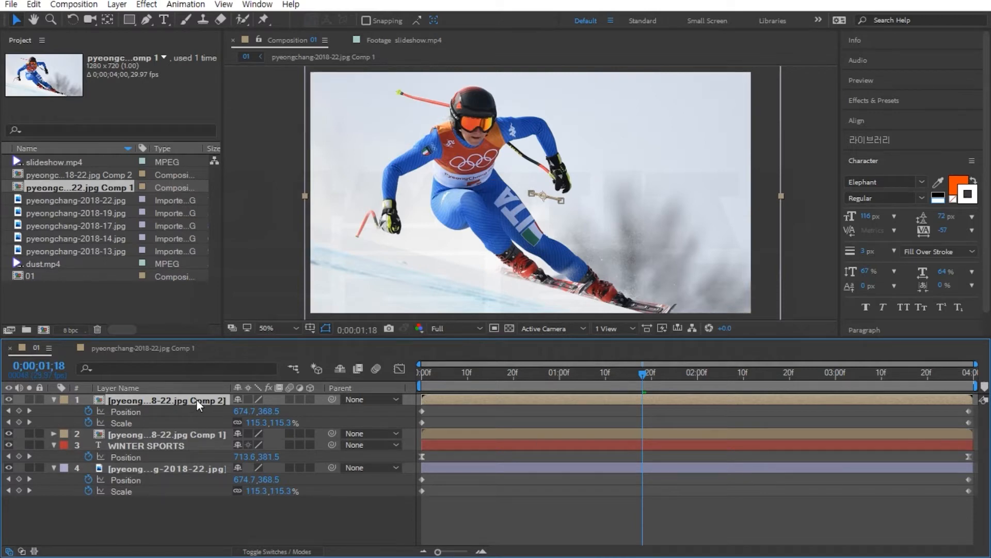
- Delete the pyeongchang-2018-22.jpg Comp 2 layer from composition 01
click(133, 437)
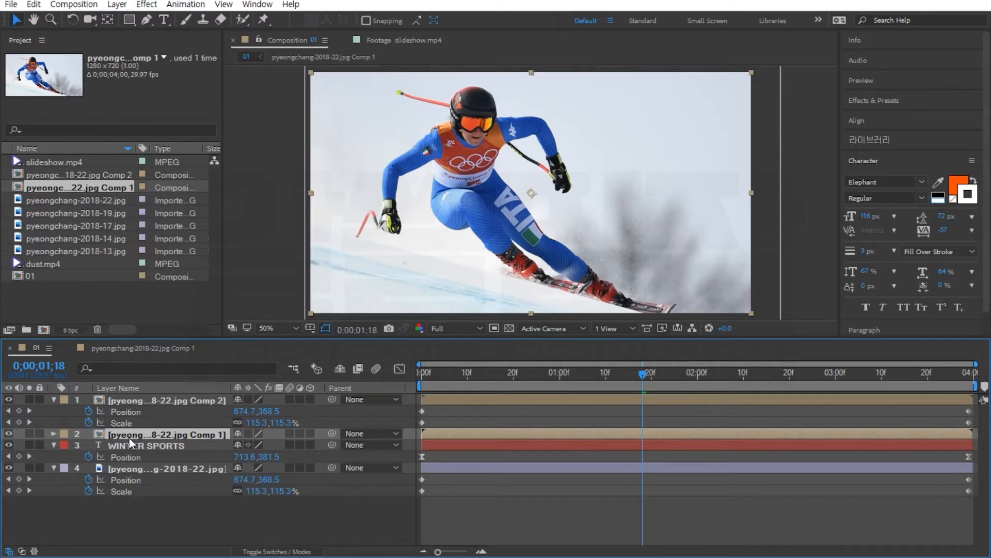
click(129, 471)
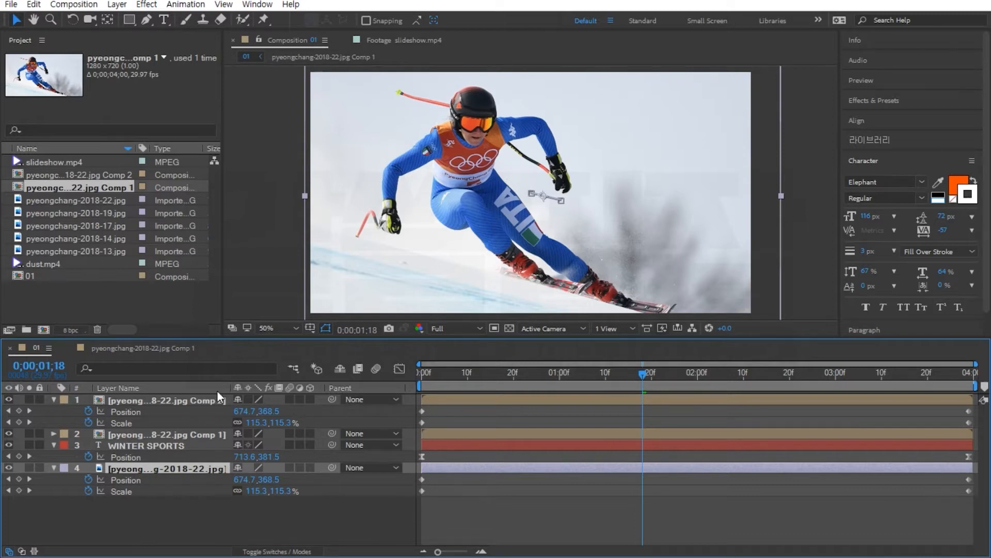
click(194, 400)
key(Delete)
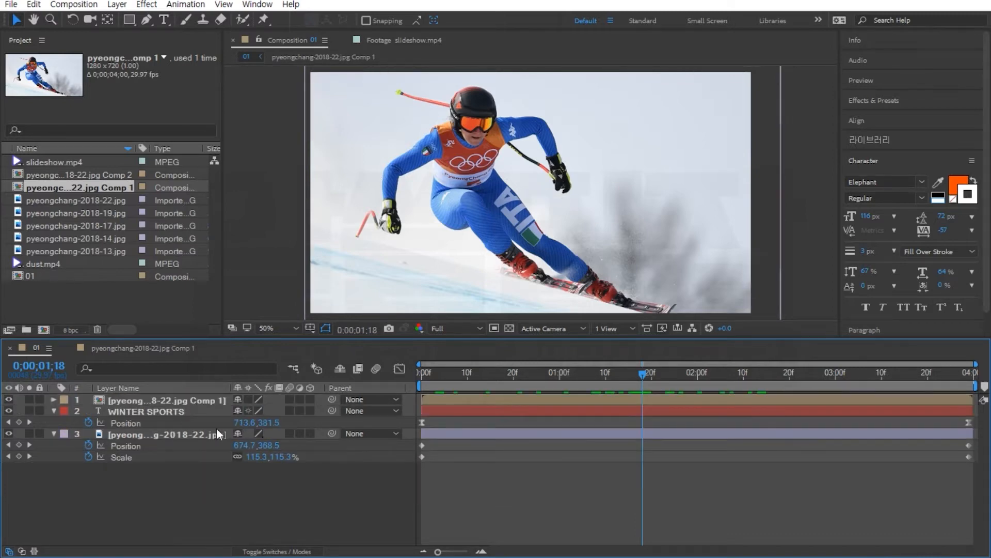
- With the time at 0;00;00;00, set the pyeongchang-2018-22.jpg Comp 1 layer's Scale to 120% and its Position to 713, 384
click(138, 400)
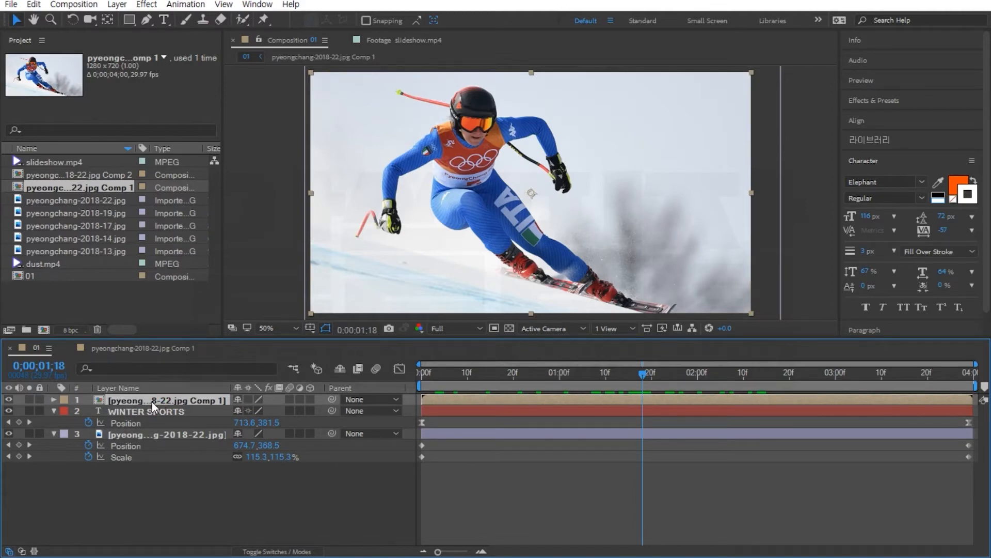
key(s)
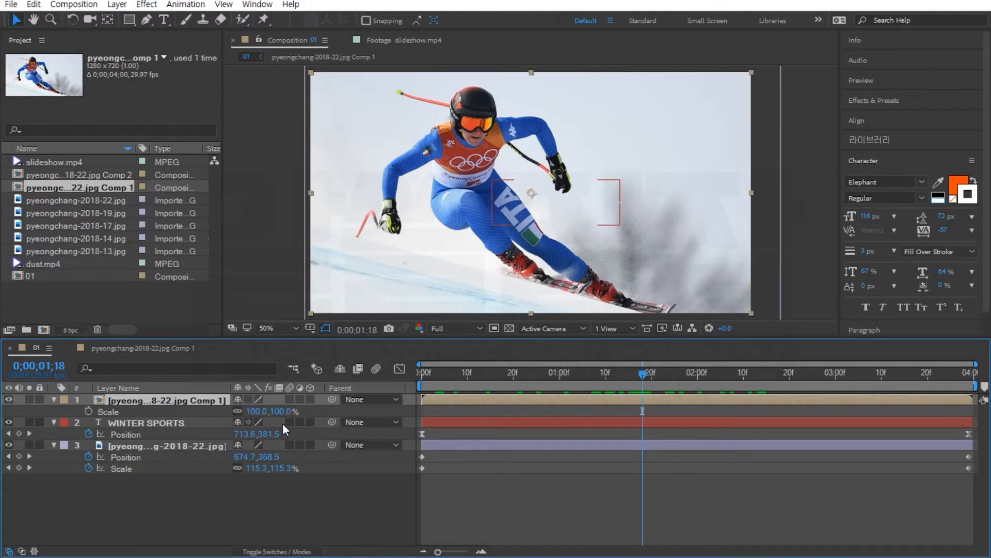
drag(484, 372, 349, 378)
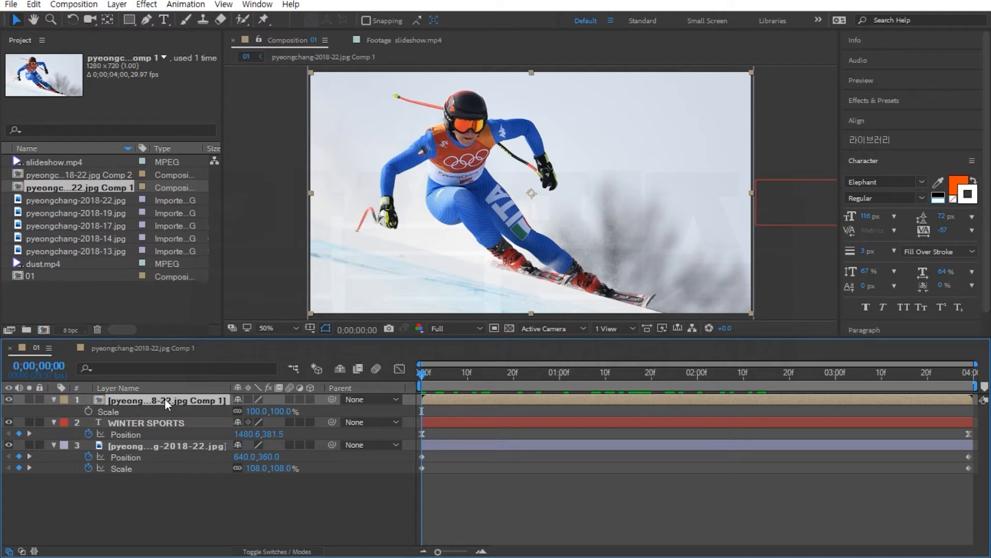
click(258, 411)
text(120)
key(Return)
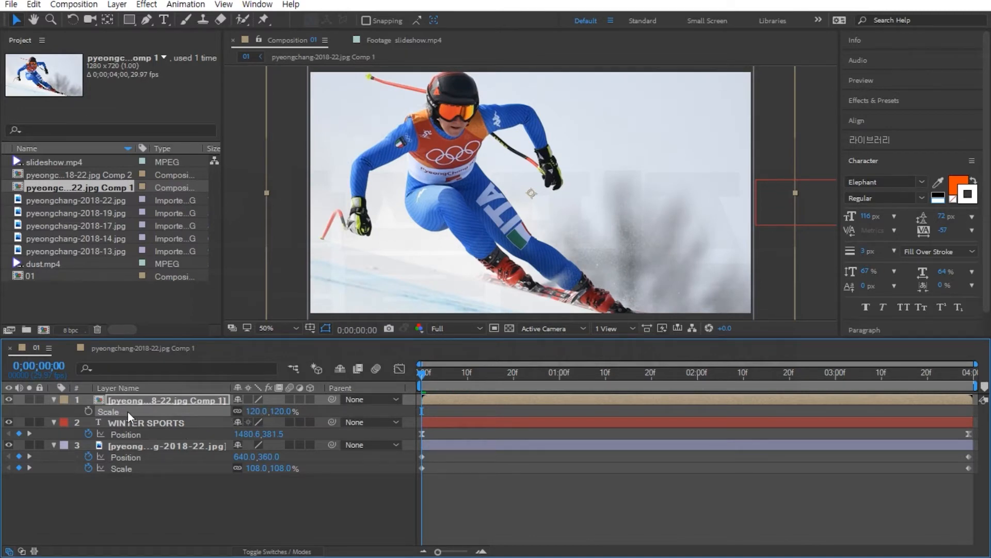
key(shift+p)
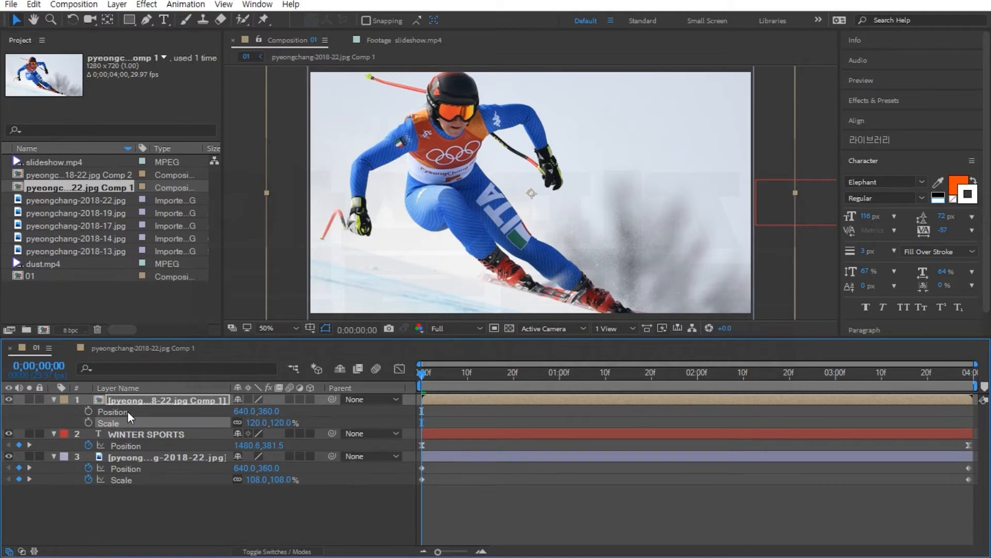
drag(243, 411, 279, 411)
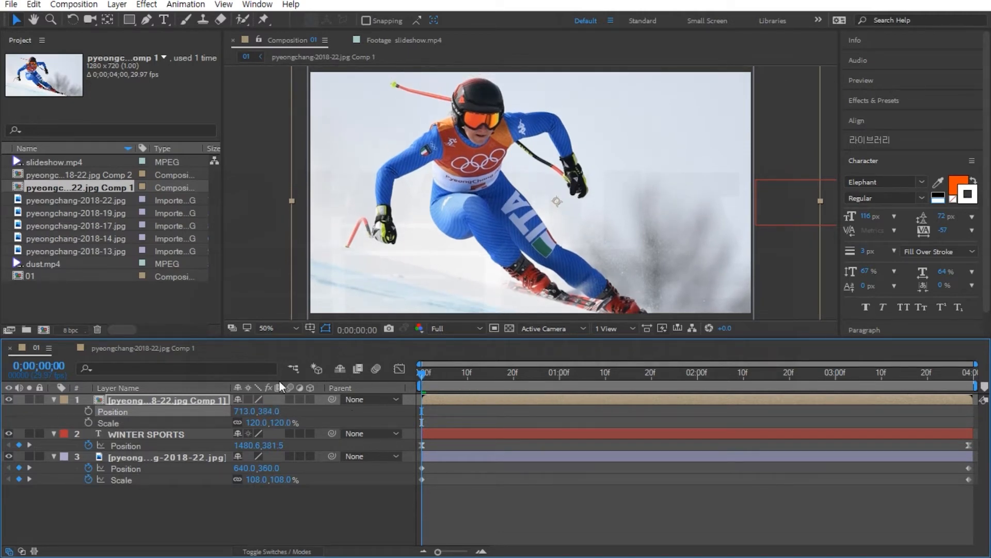
- Compare the enlarged Comp 1 layer with the photo beneath it by repeatedly hiding and showing the upper layer
click(7, 398)
click(6, 399)
click(6, 399)
click(6, 398)
click(7, 399)
click(6, 399)
click(6, 399)
click(6, 399)
click(6, 399)
click(6, 398)
click(7, 399)
click(7, 398)
- Draw a closed four-point Pen mask around the skier on the Comp 1 layer, narrower above and extending past the frame's upper and lower edges
scroll(511, 200, up, 2)
scroll(512, 200, down, 4)
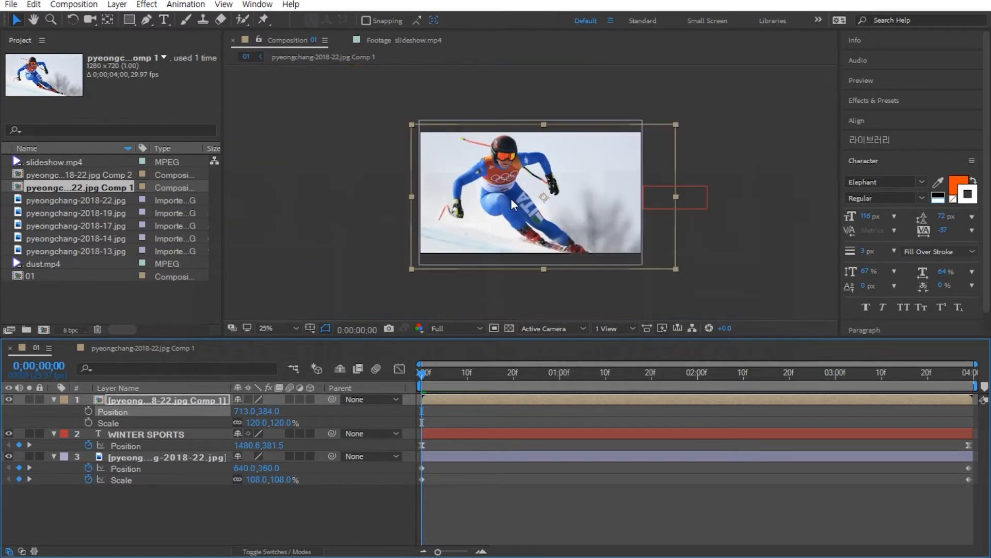
click(147, 400)
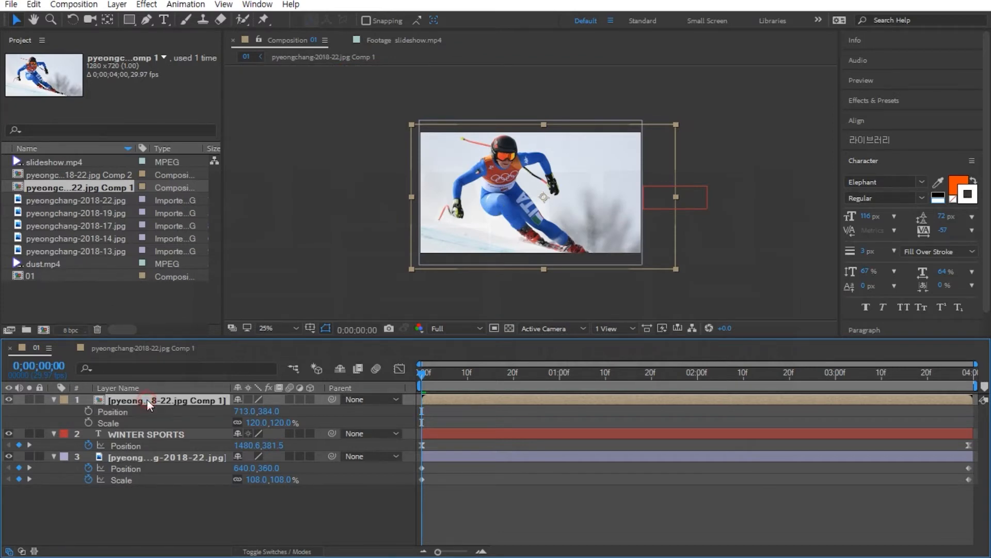
click(144, 19)
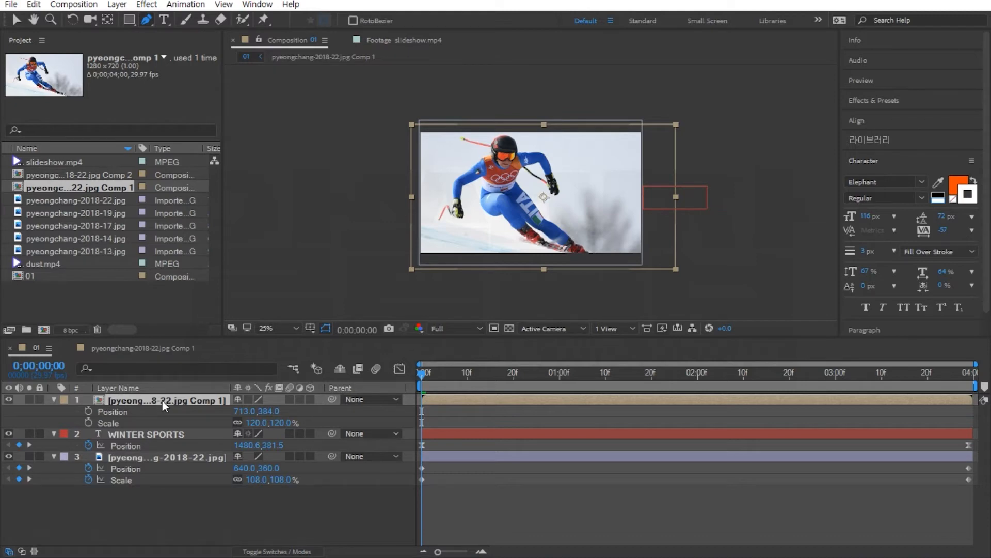
click(485, 111)
click(469, 275)
click(582, 271)
click(523, 110)
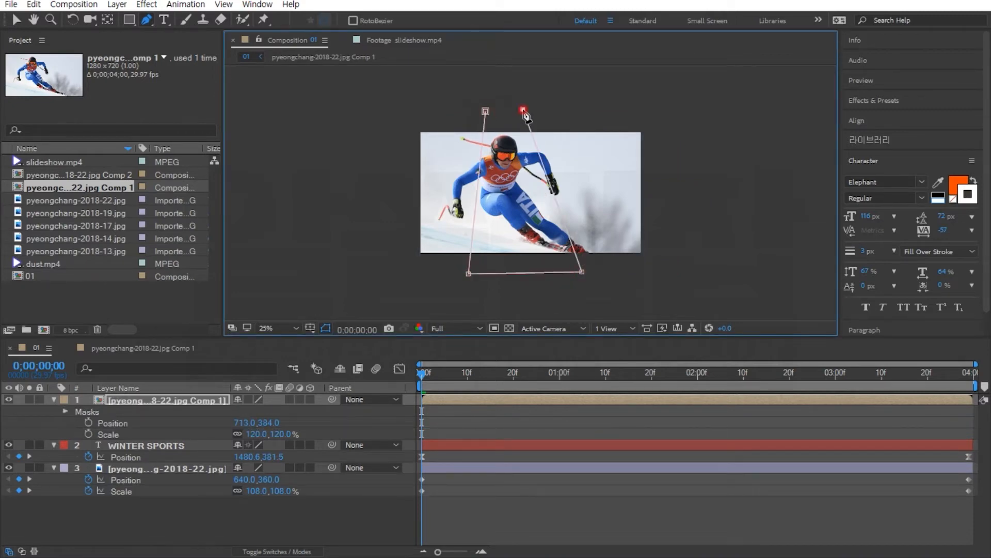
click(486, 111)
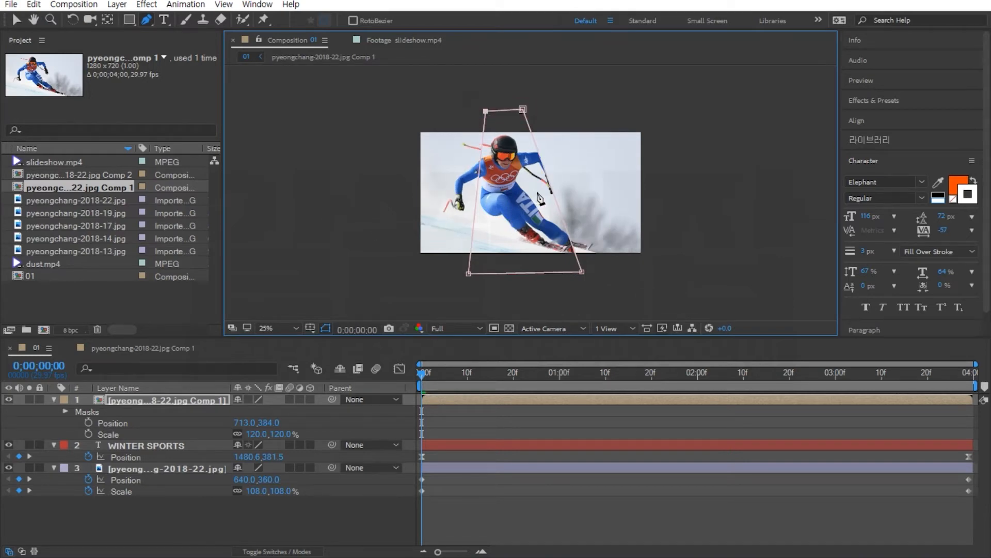
key(period)
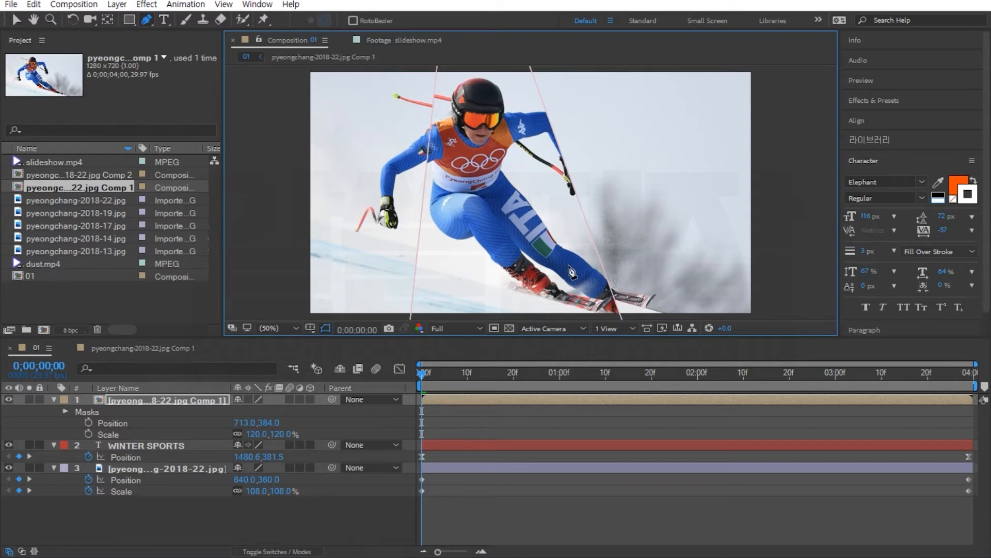
- Check the masked scene at 0;00;01;09 against the slideshow.mp4 reference footage, and return to composition 01
drag(460, 373, 602, 376)
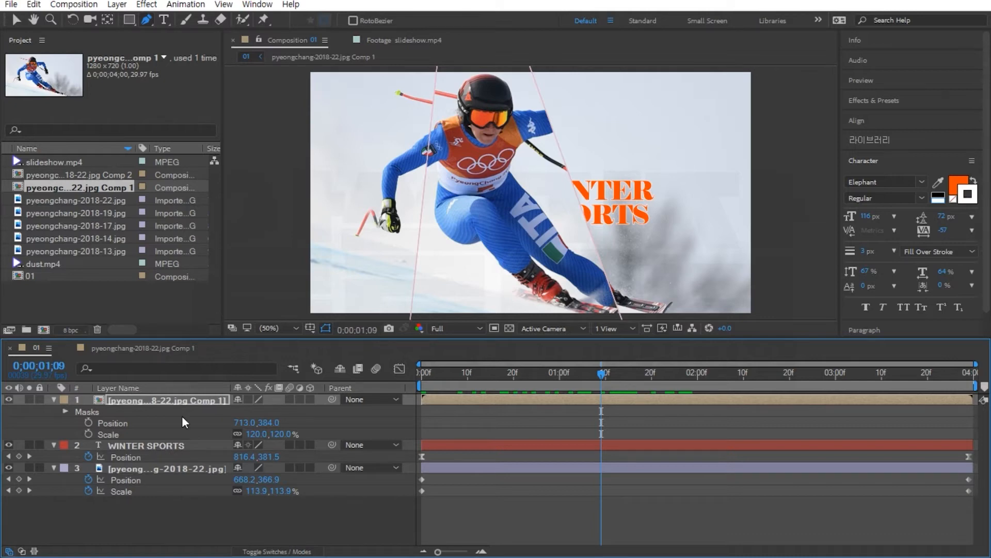
click(396, 41)
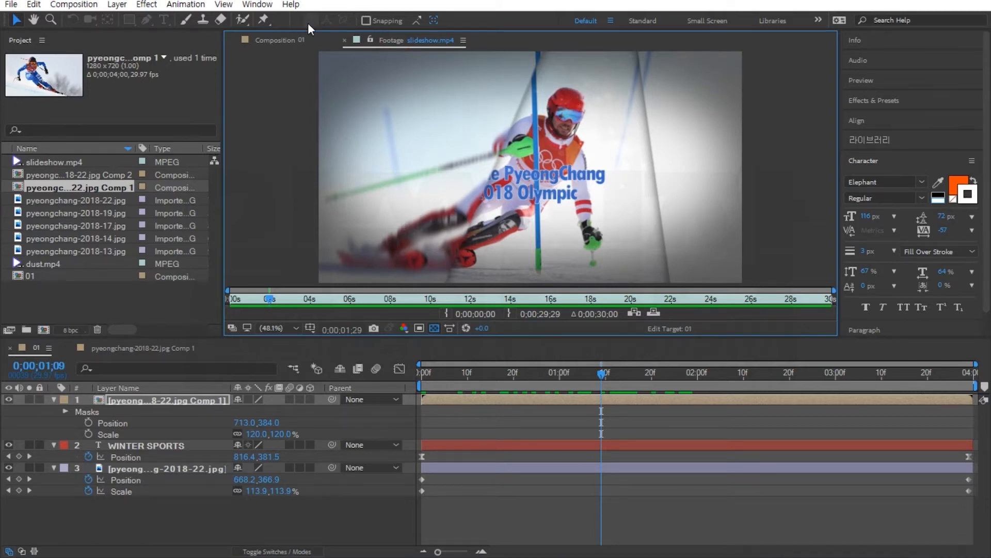
click(299, 38)
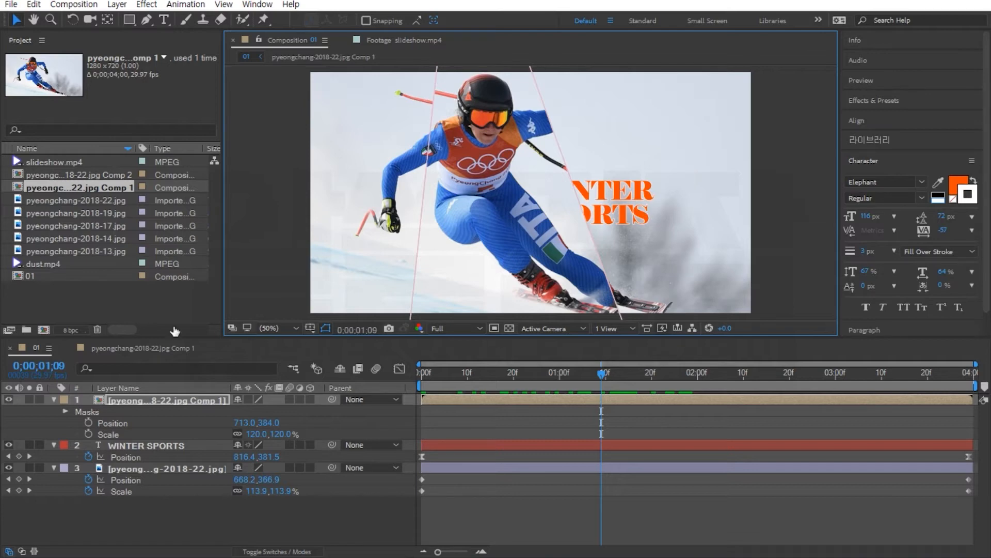
- Invert Mask 1 on the pyeongchang-2018-22.jpg Comp 1 layer and preview the animation up to 0;00;02;10
click(66, 412)
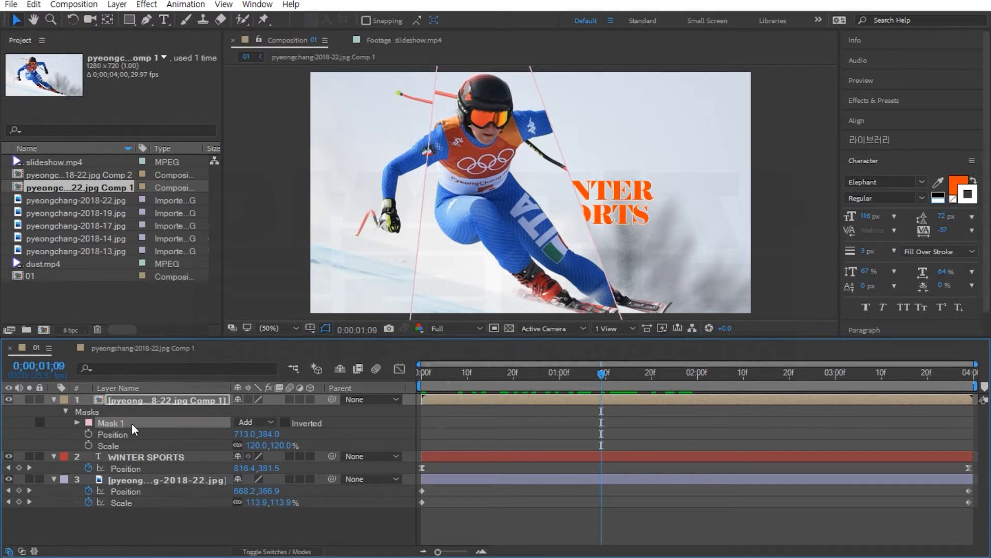
click(285, 422)
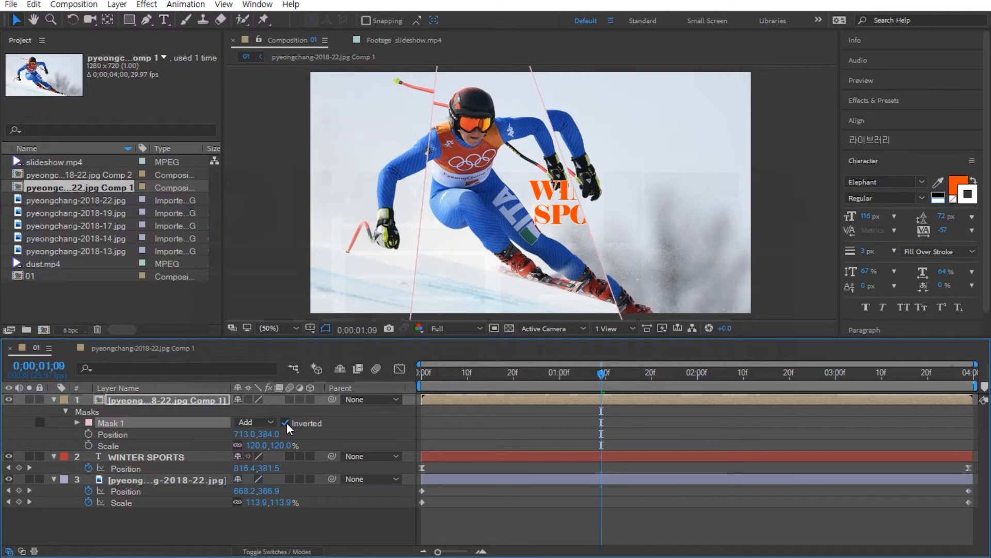
key(space)
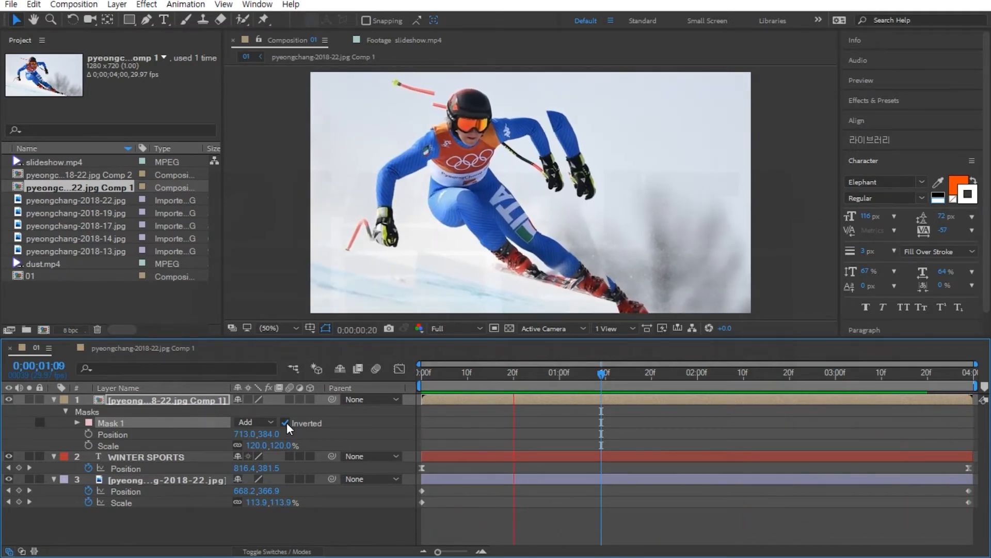
key(space)
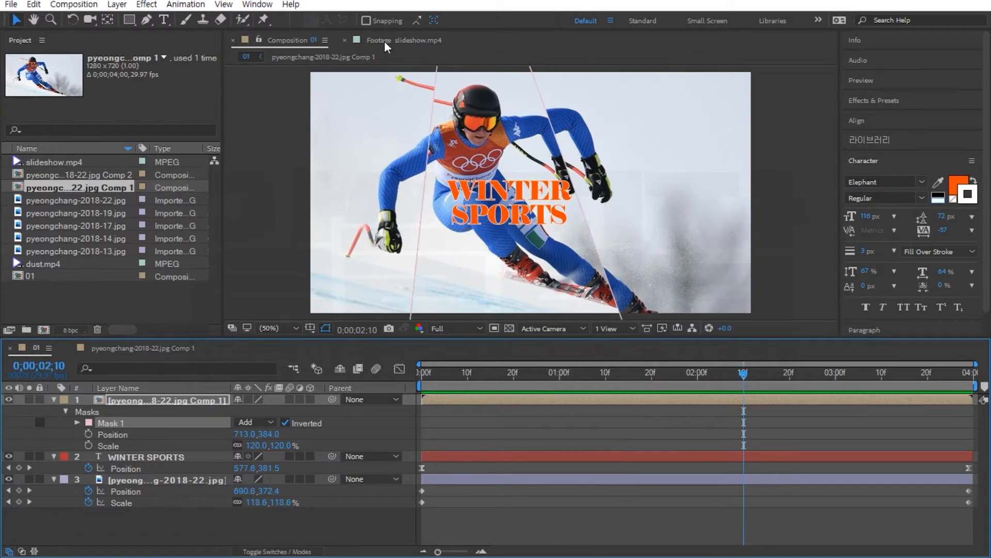
- Examine the skier scene around 25 seconds into the slideshow.mp4 reference footage, and return to composition 01
click(399, 40)
mouse_move(269, 299)
mouse_down()
mouse_move(761, 319)
mouse_move(748, 321)
mouse_up()
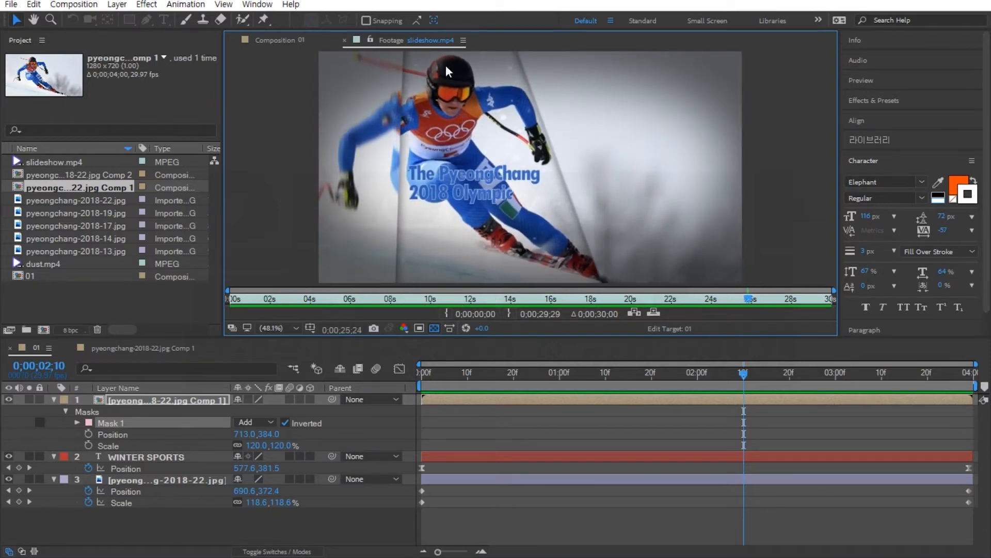
click(296, 40)
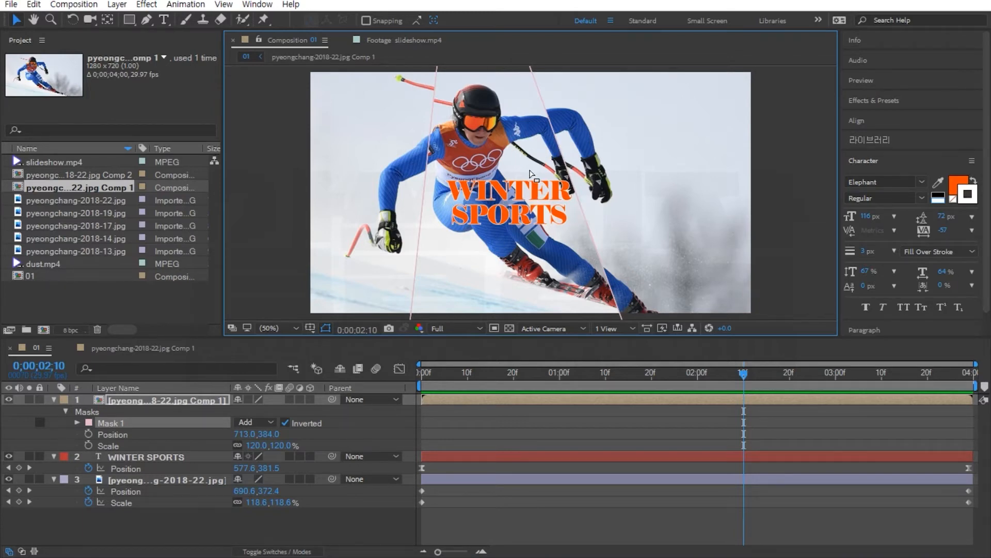
- Apply the Levels effect to the pyeongchang-2018-22.jpg photo layer beneath the WINTER SPORTS title
click(161, 480)
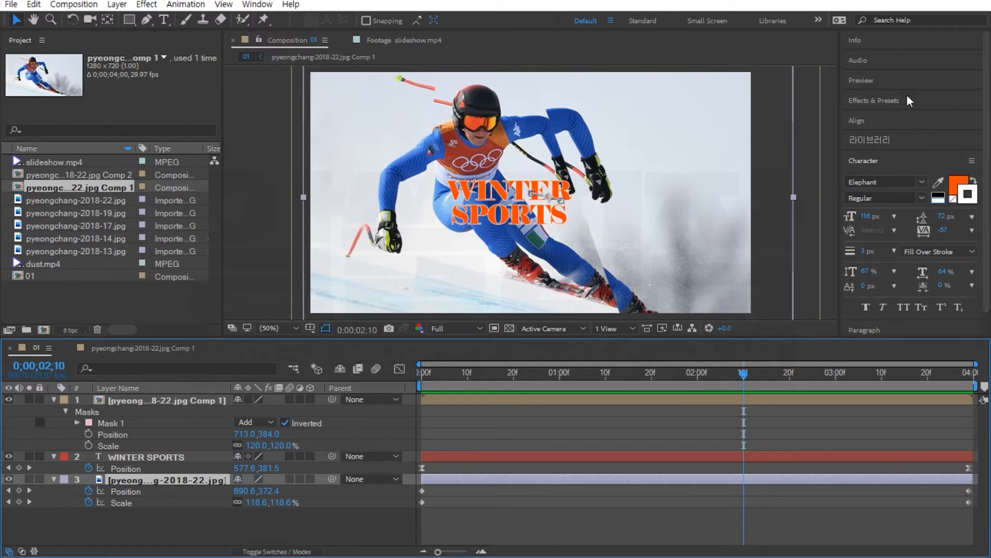
click(890, 100)
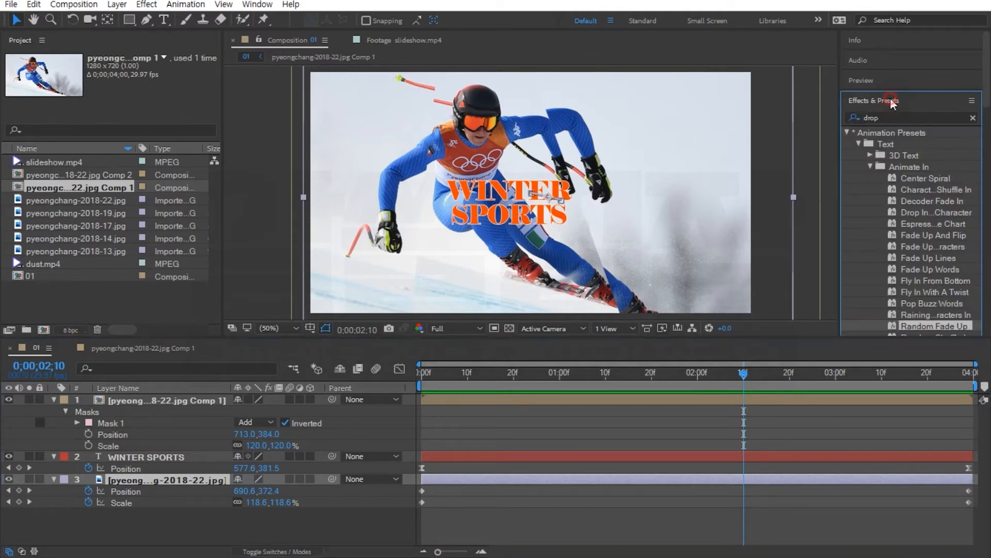
click(973, 118)
click(915, 117)
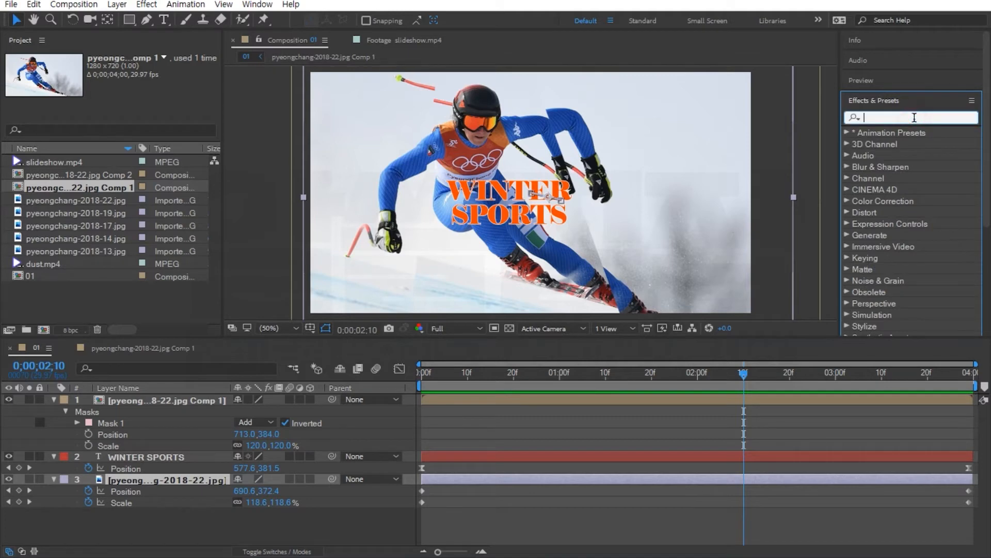
text(lev)
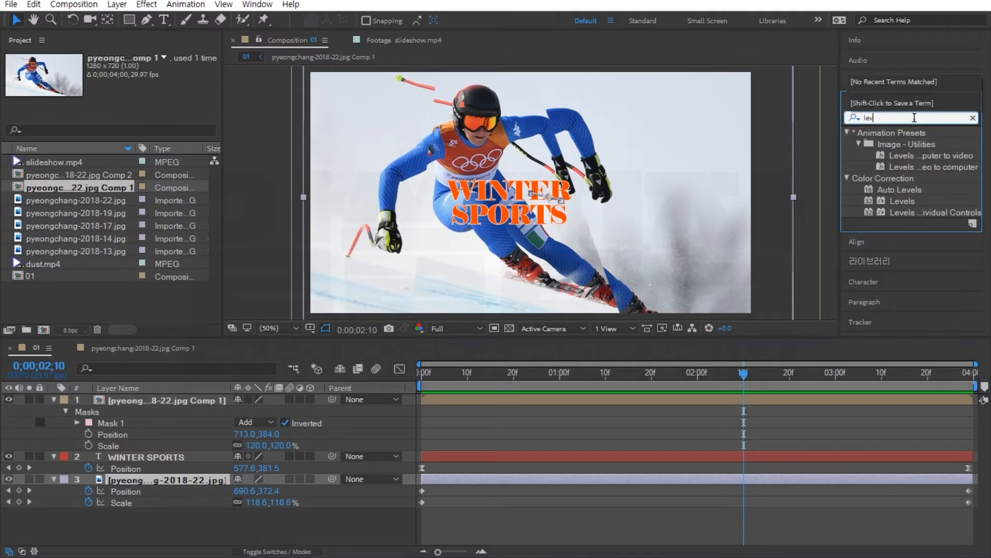
text(el)
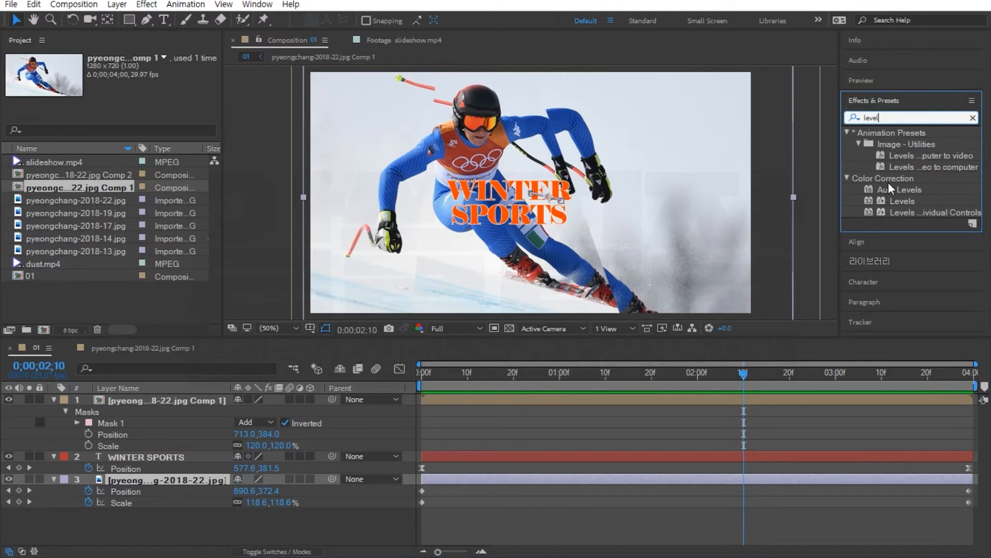
click(907, 203)
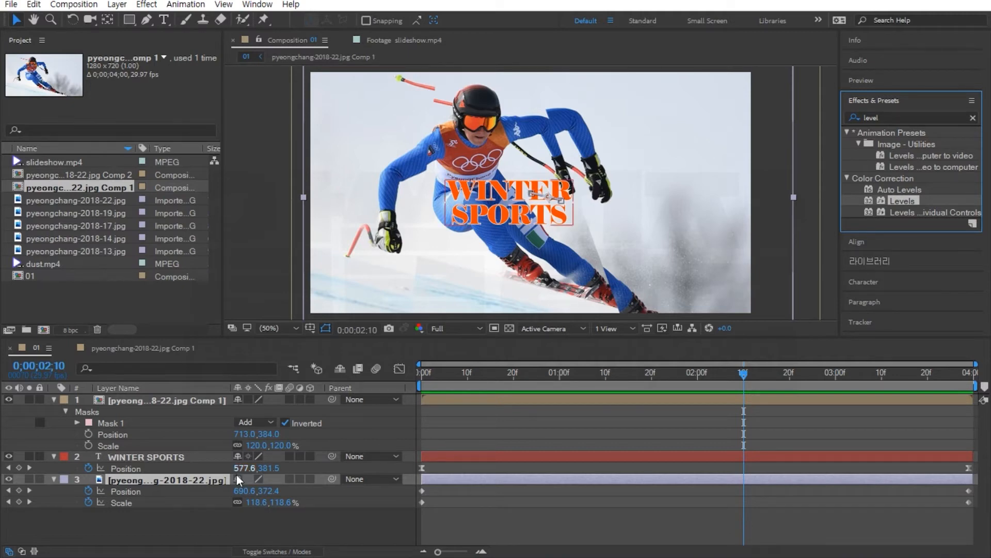
double_click(908, 202)
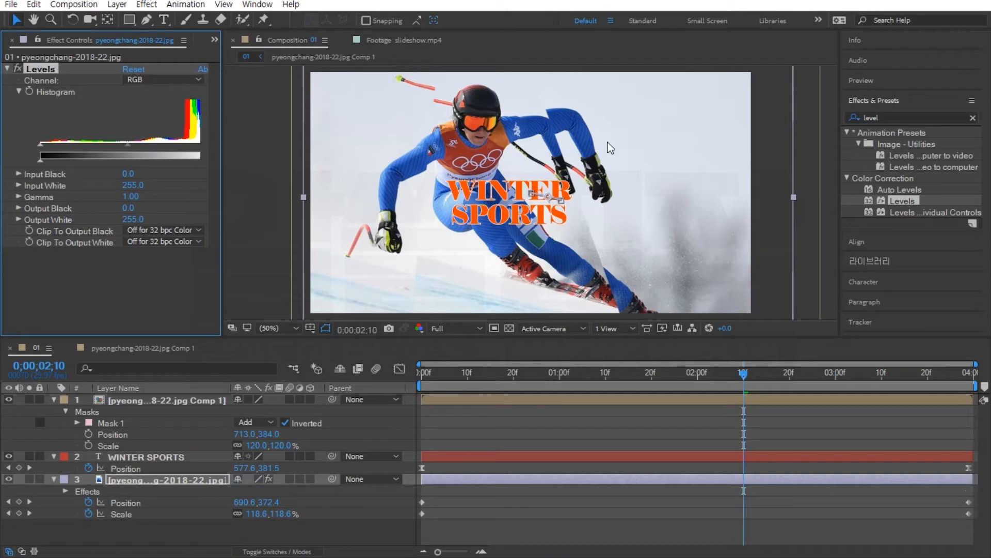
- Set the photo layer's Levels to Input Black 27 and Input White 230, and preview the animation
drag(219, 138, 268, 133)
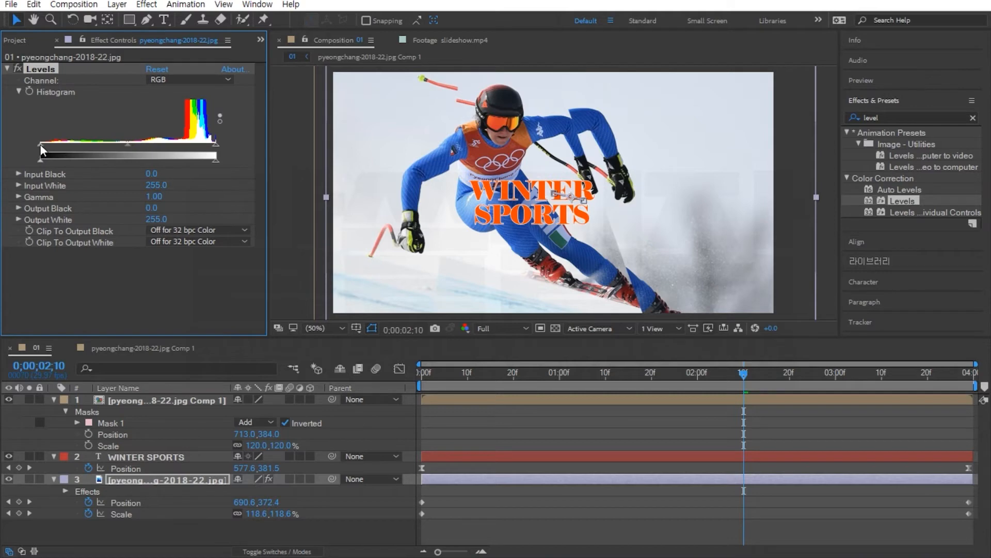
drag(41, 144, 57, 144)
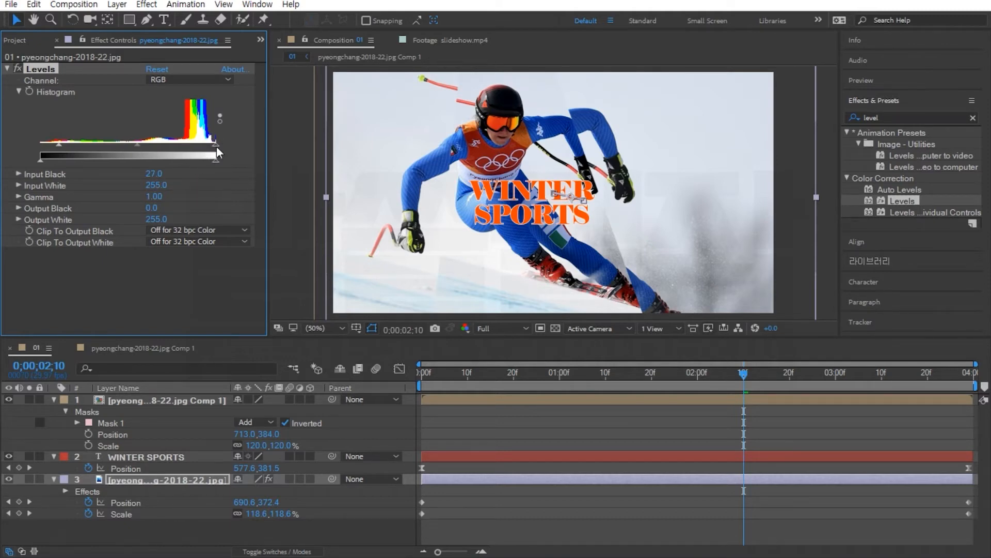
drag(217, 147, 199, 150)
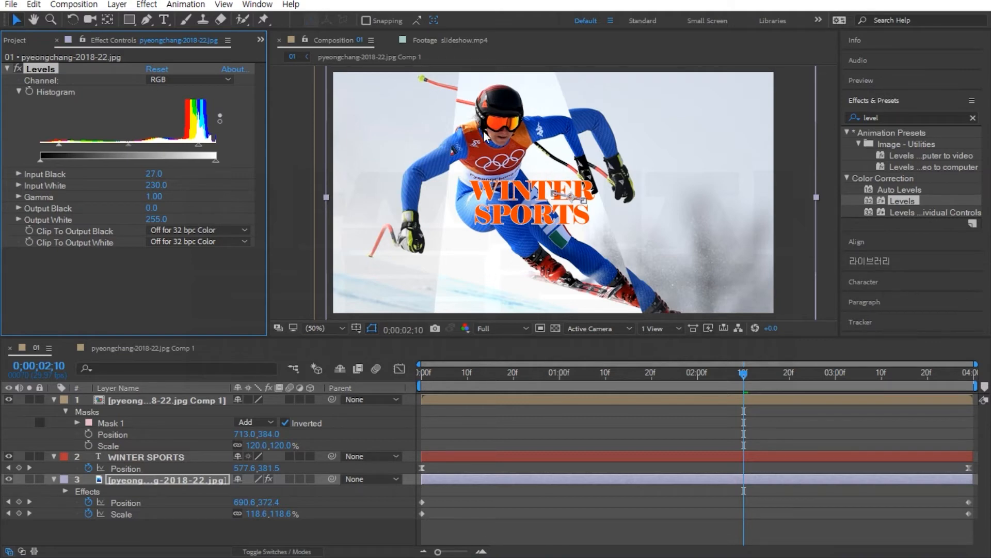
key(space)
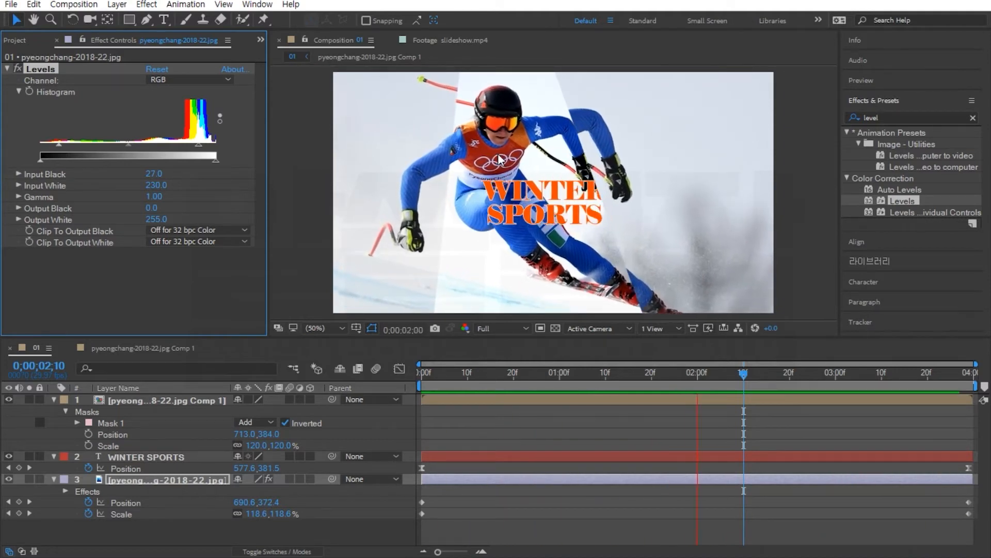
key(space)
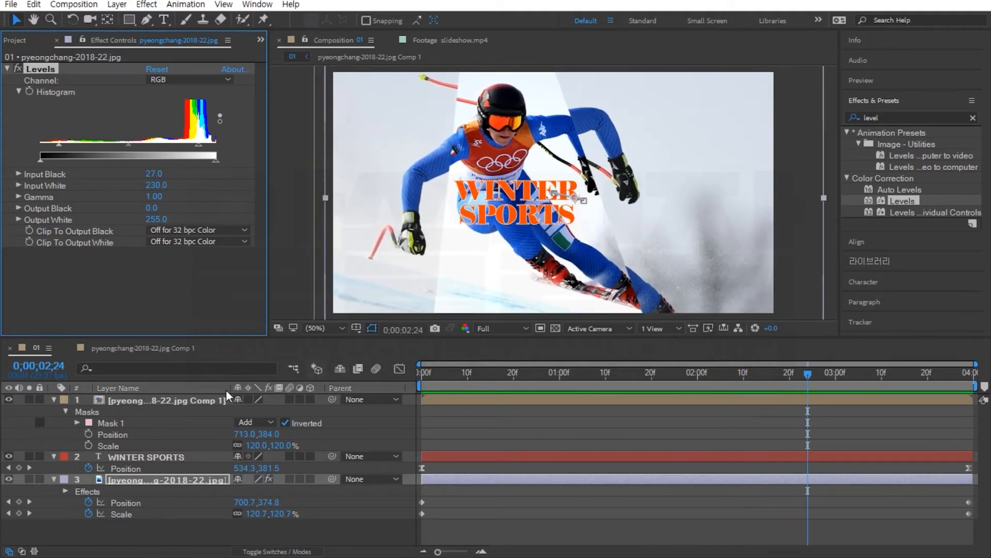
- Apply the Directional Blur effect to the pyeongchang-2018-22.jpg Comp 1 layer
click(168, 400)
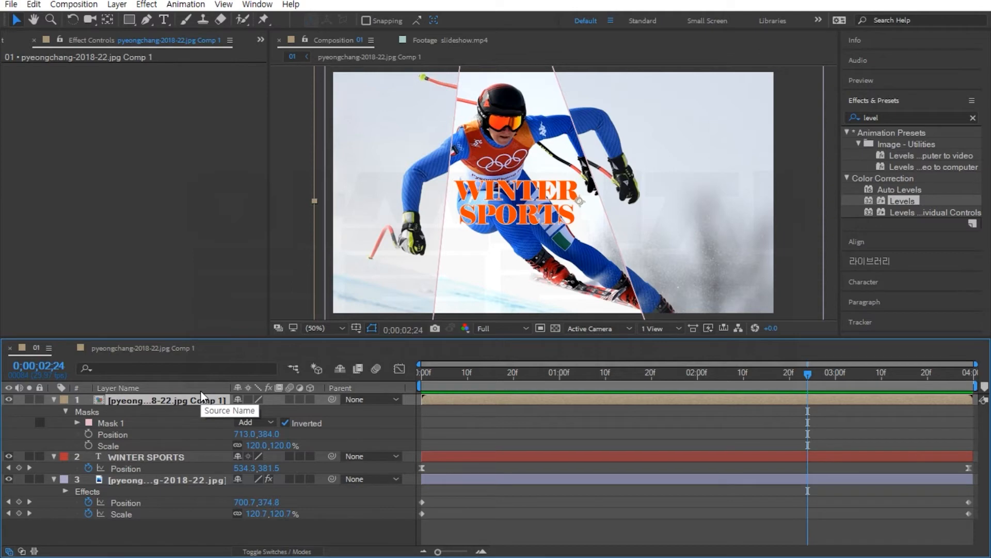
click(973, 118)
click(903, 119)
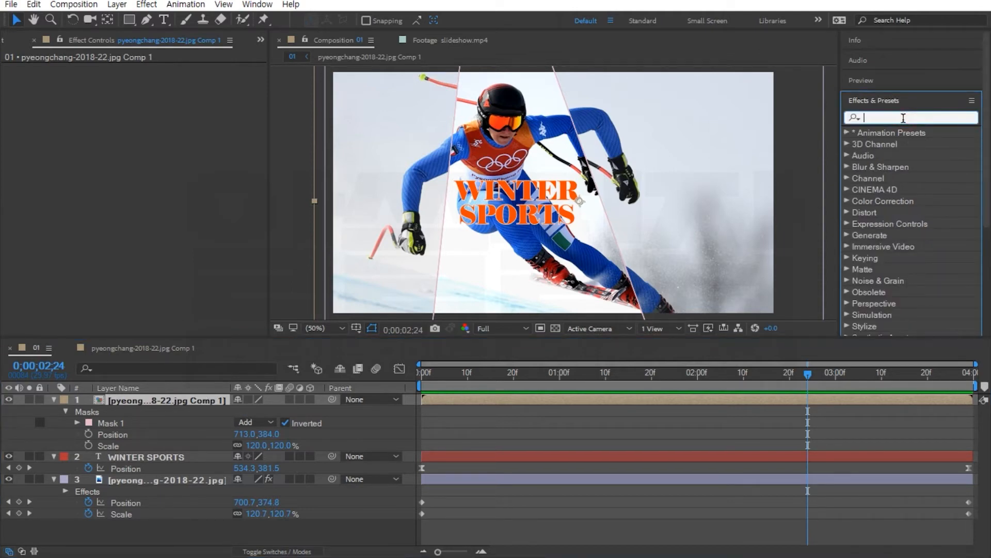
text(dir)
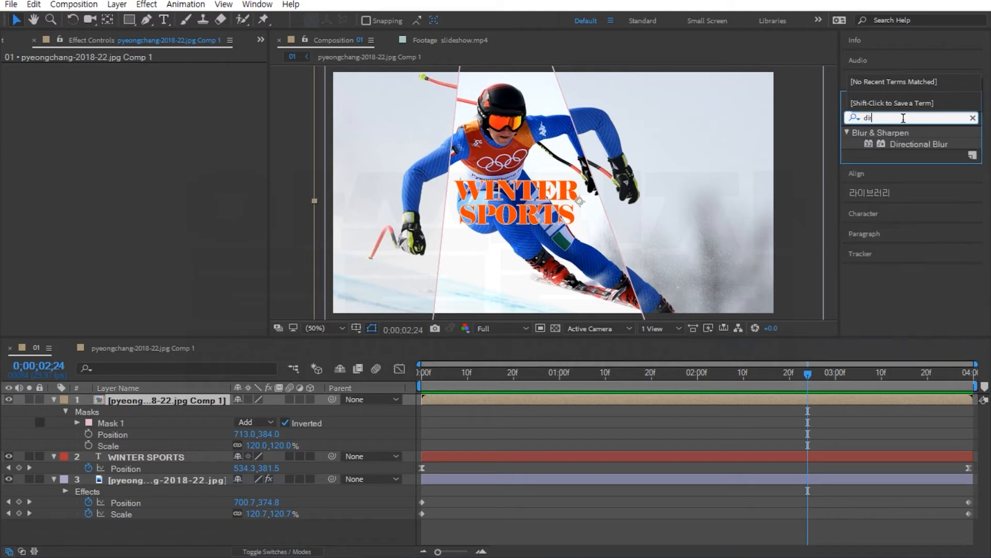
text(ec)
click(917, 145)
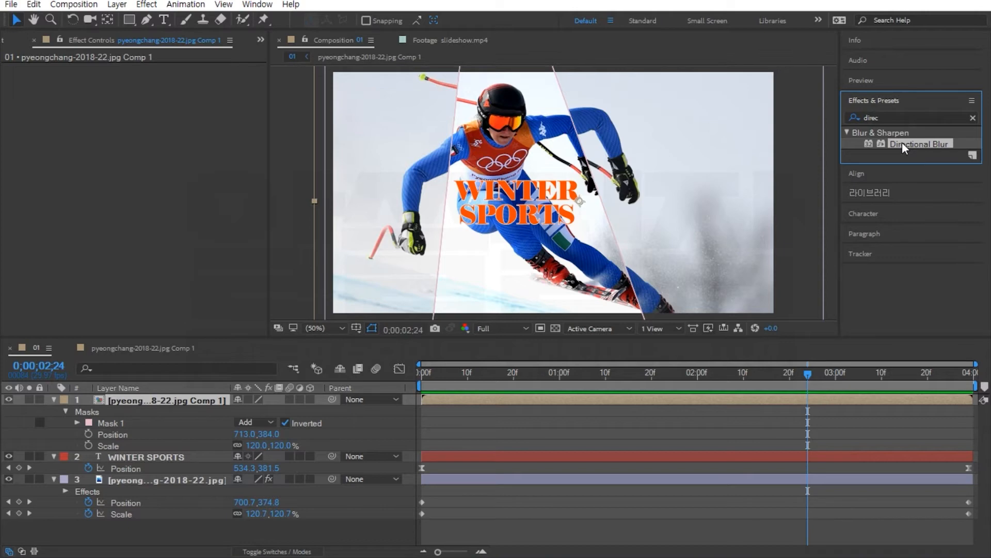
drag(902, 141, 193, 328)
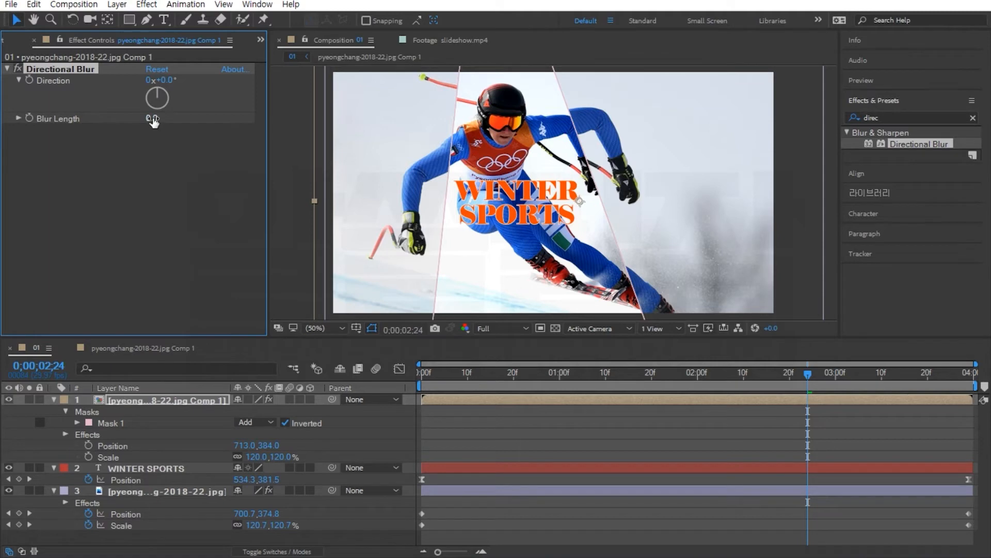
- Set the Directional Blur to a Blur Length of 8 and a Direction of -40°, and preview the scene from the start
drag(153, 121, 213, 124)
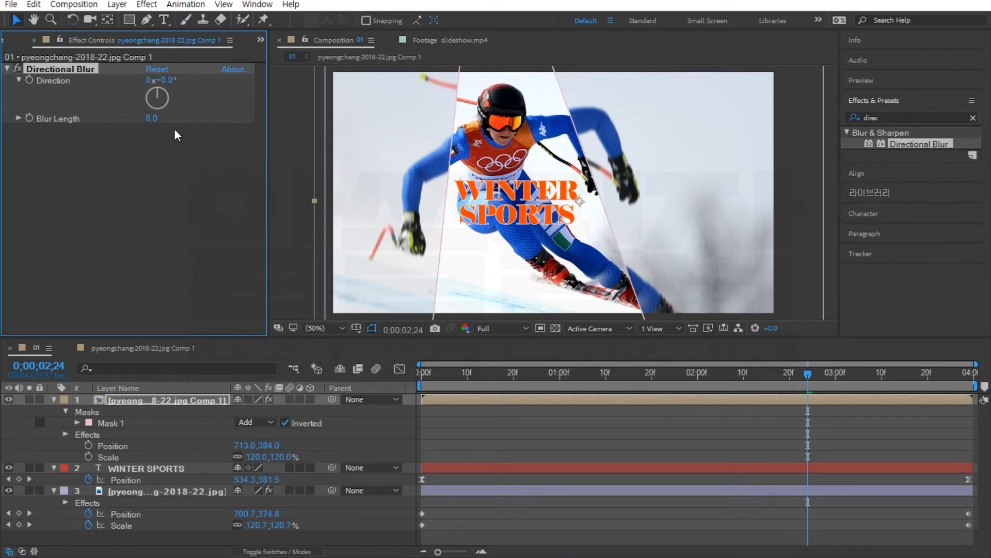
drag(157, 99, 170, 93)
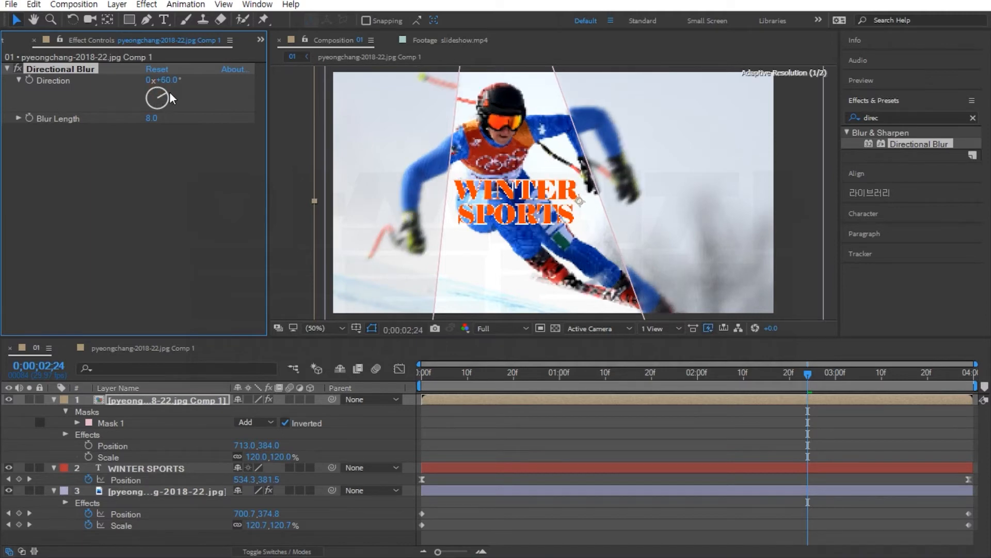
drag(174, 98, 150, 93)
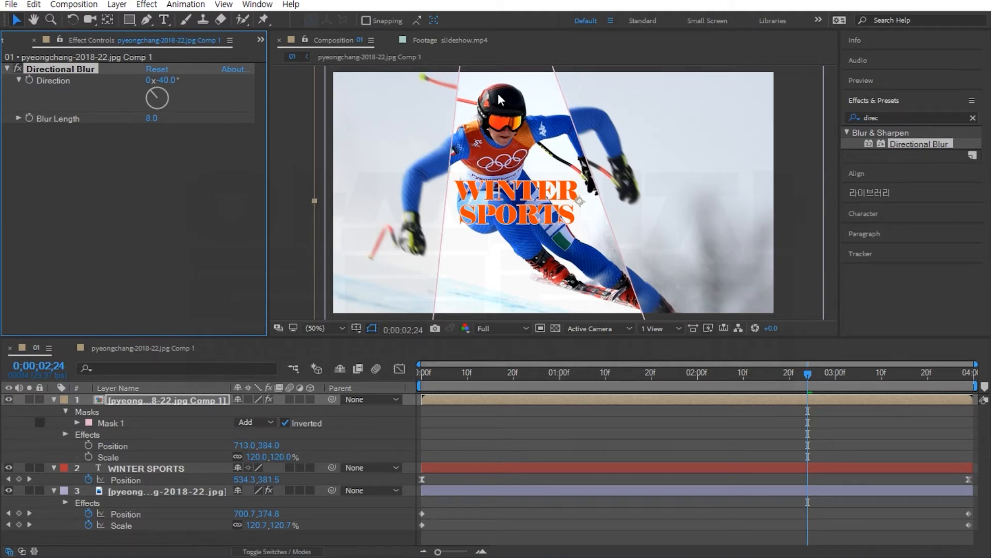
drag(449, 381, 308, 383)
key(space)
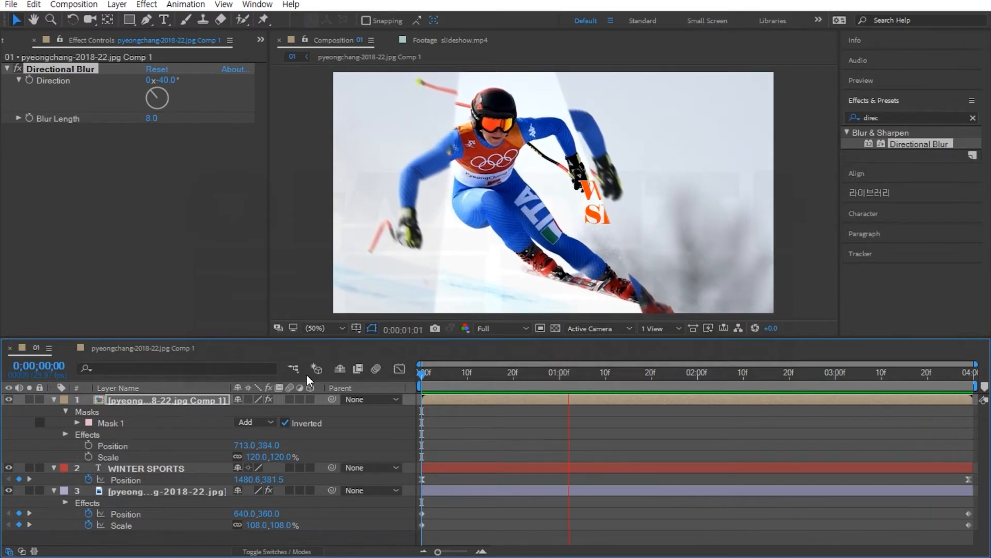
key(space)
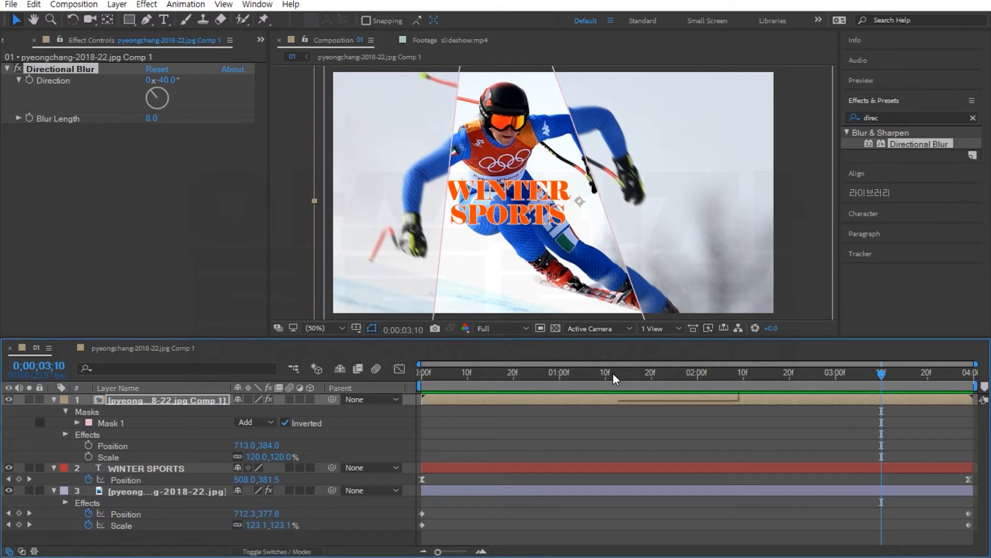
- Reshape Mask 1 at 0;00;03;29 by shifting its four corner points slightly left and narrowing its upper edge around the skier
drag(611, 373, 989, 382)
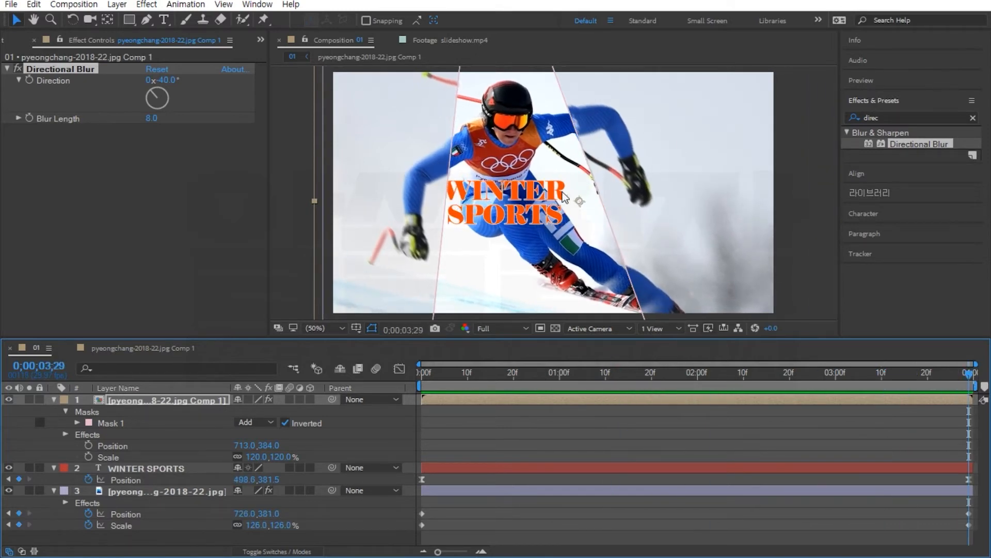
scroll(563, 191, up, 2)
scroll(562, 194, down, 3)
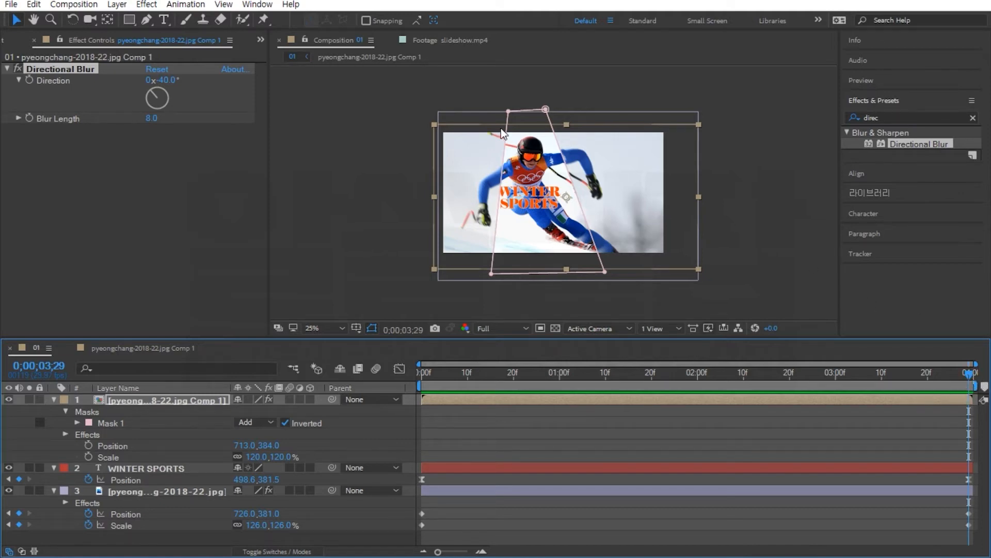
click(509, 113)
drag(508, 114, 528, 110)
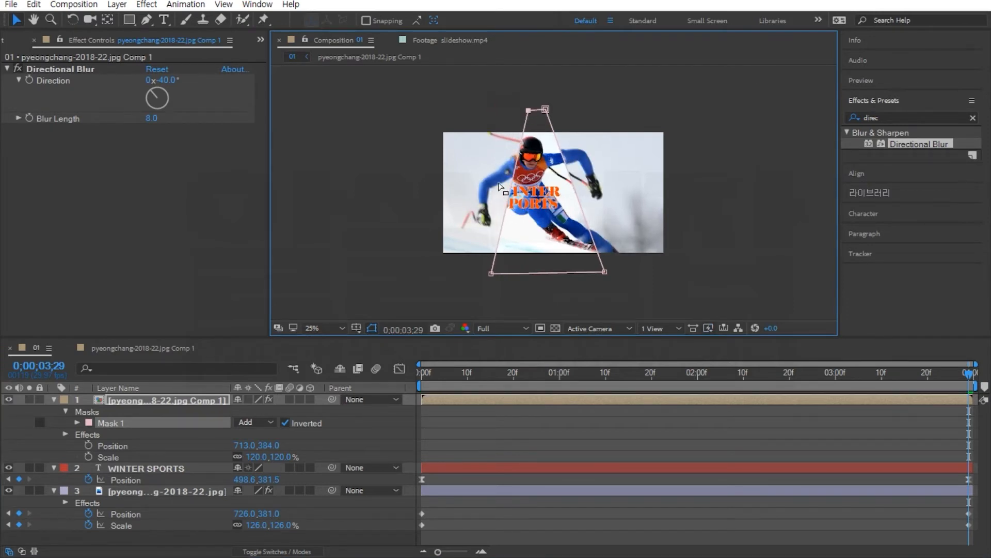
click(528, 111)
drag(528, 111, 500, 111)
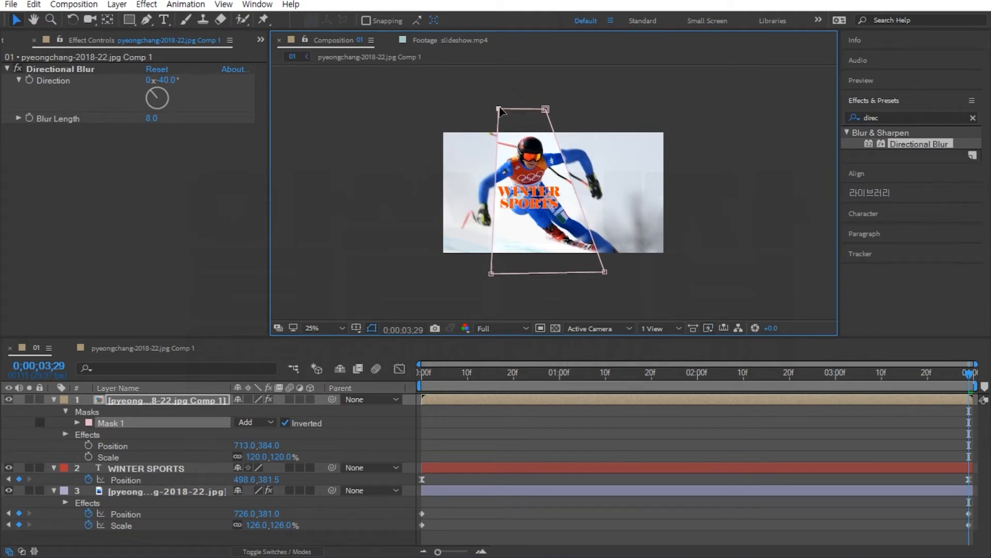
drag(491, 273, 487, 274)
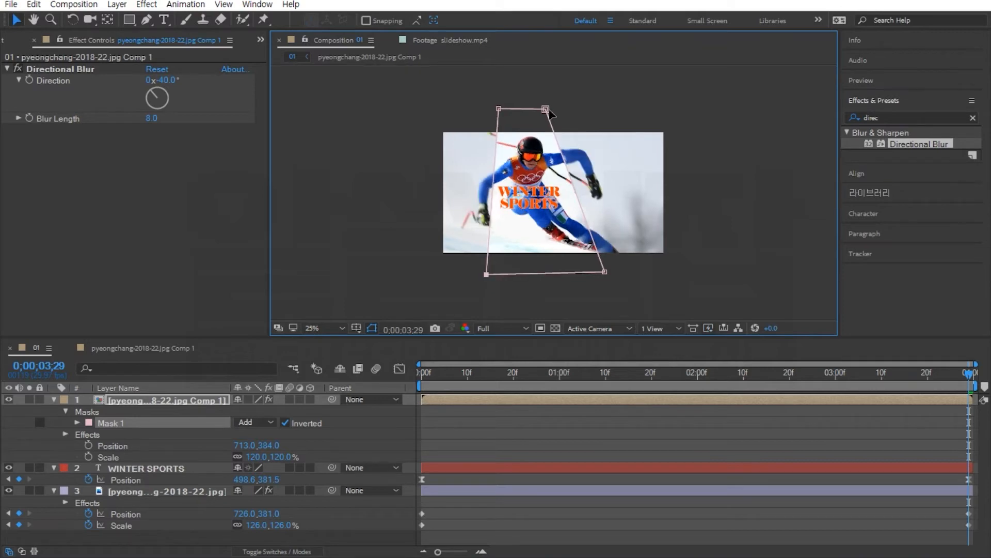
drag(547, 109, 534, 109)
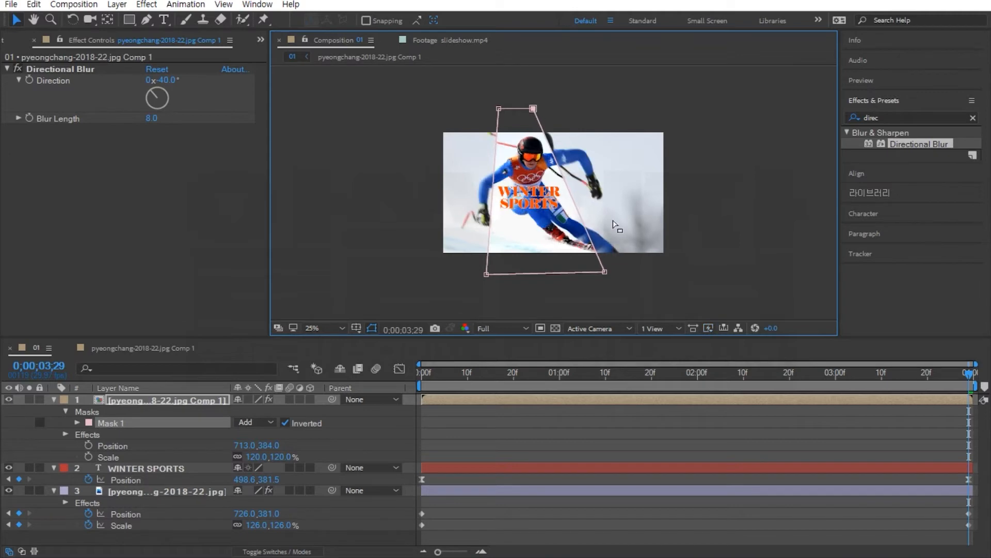
drag(605, 272, 603, 273)
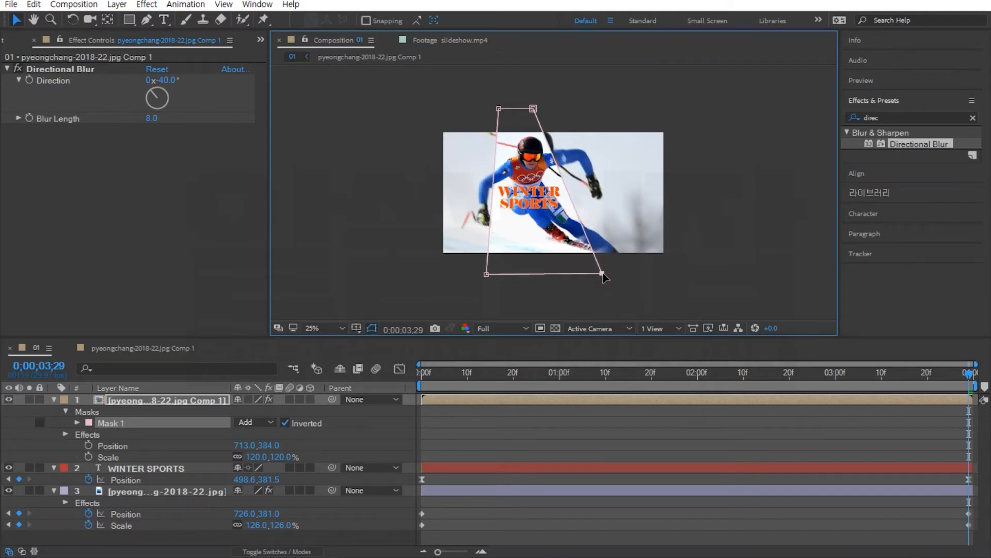
drag(500, 109, 504, 109)
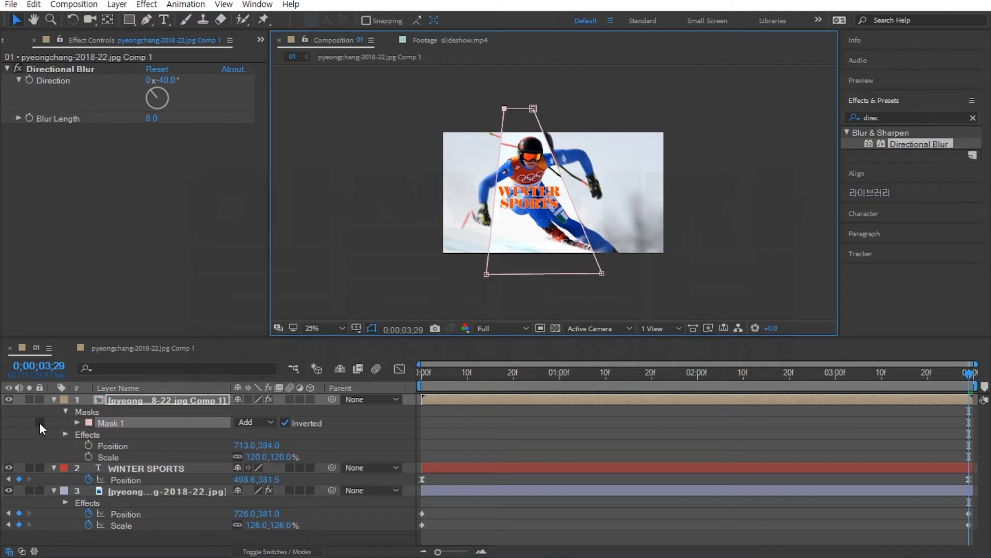
- Start Mask Path keyframing for Mask 1 at 0;00;03;29 and enlarge the timeline area
click(77, 423)
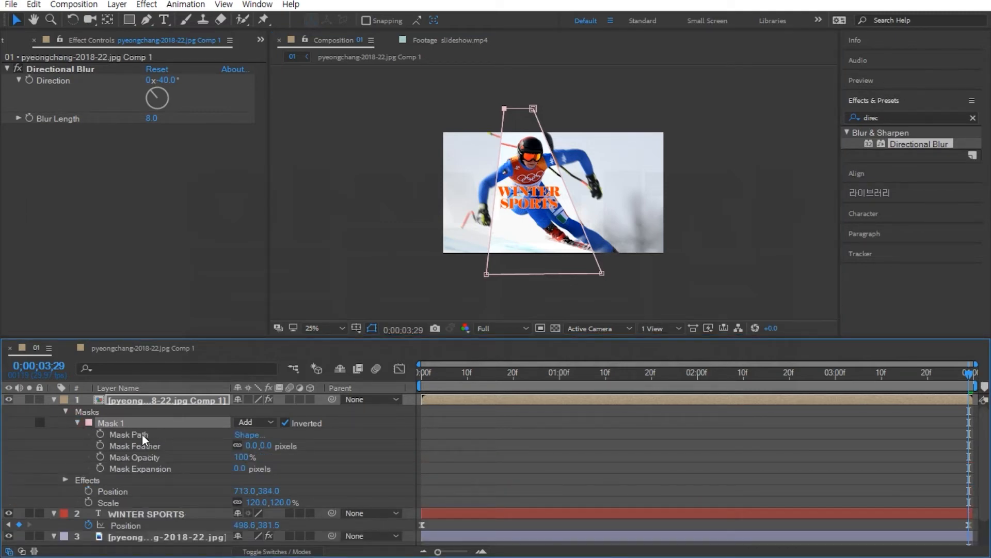
click(100, 433)
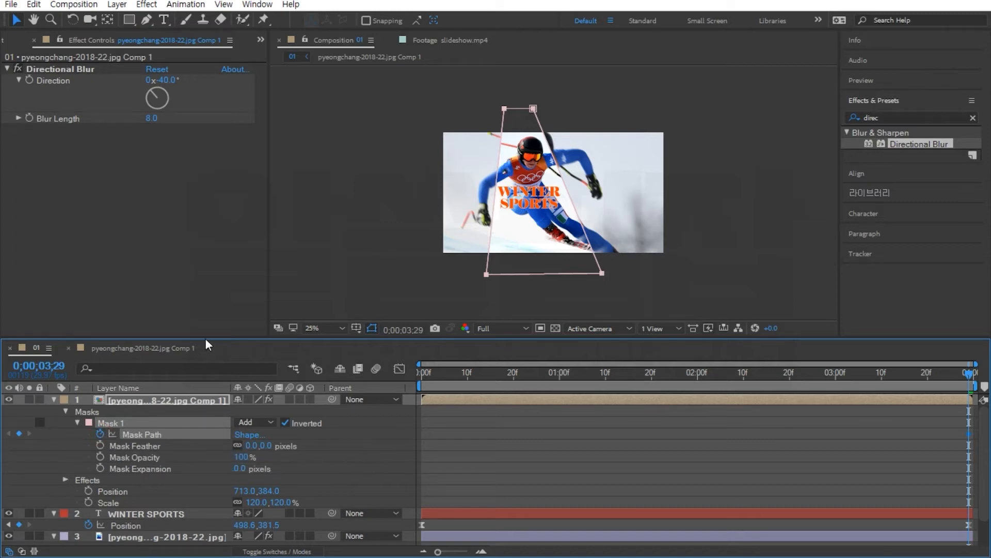
drag(207, 338, 232, 278)
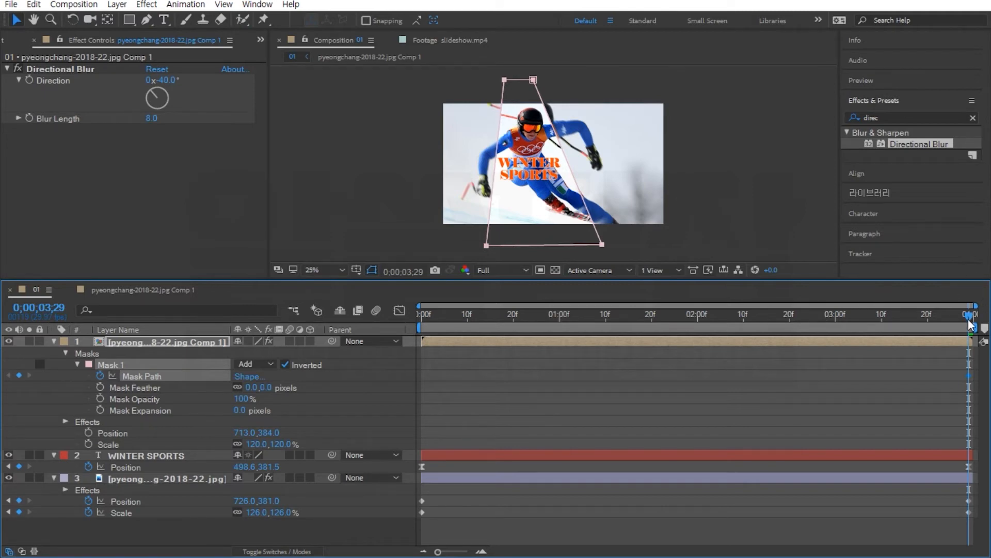
- Move the whole Mask 1 shape past the frame's right edge at 0;00;00;00, and preview the mask animation
drag(970, 320, 419, 316)
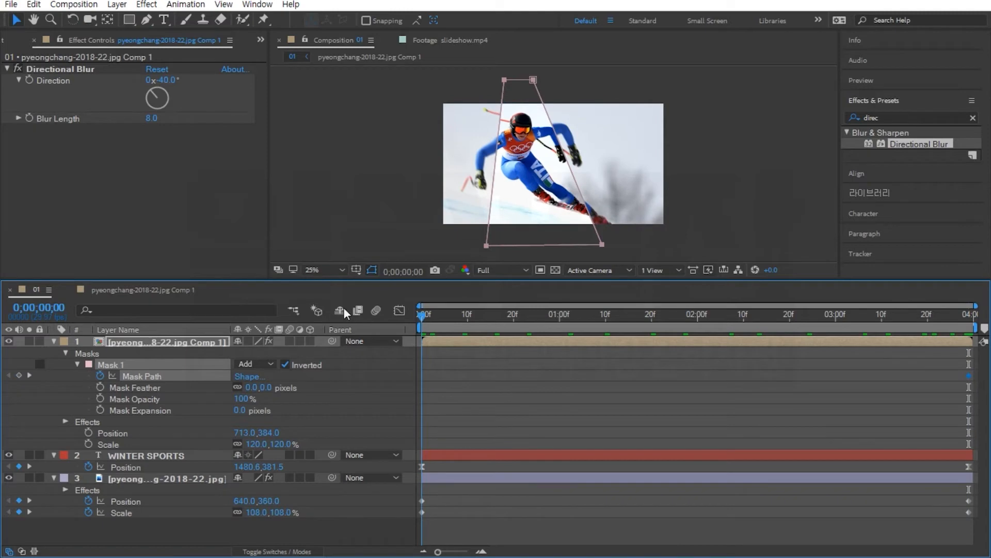
double_click(505, 81)
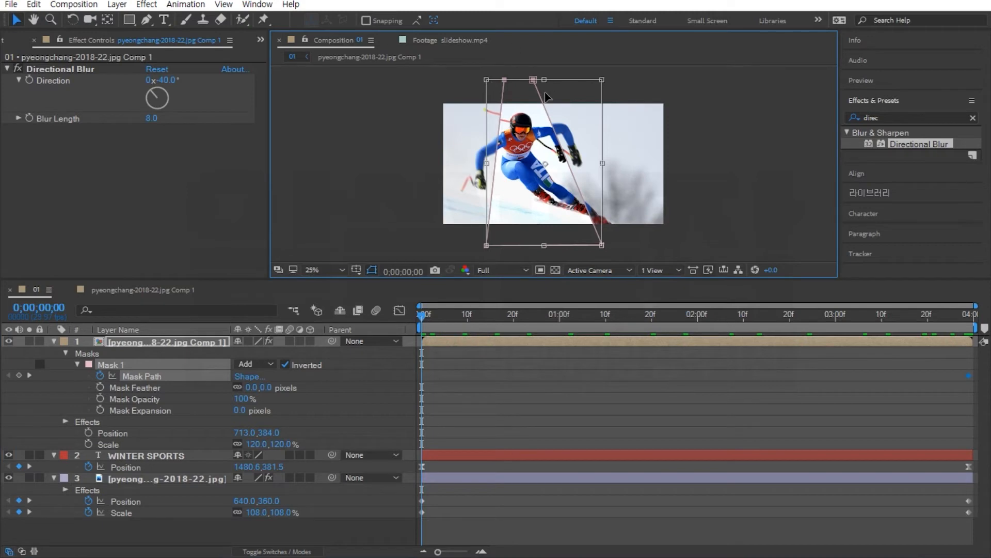
drag(605, 94, 756, 96)
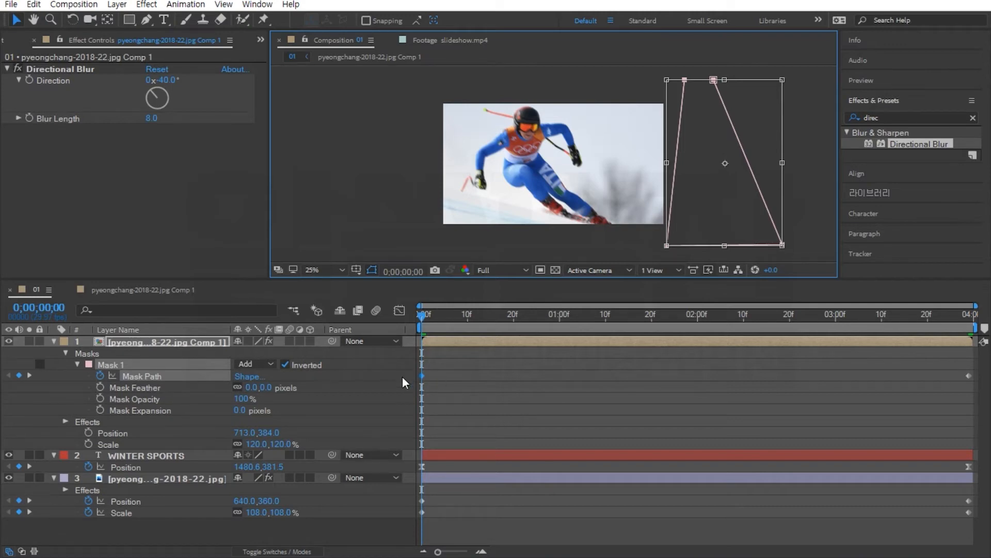
click(356, 324)
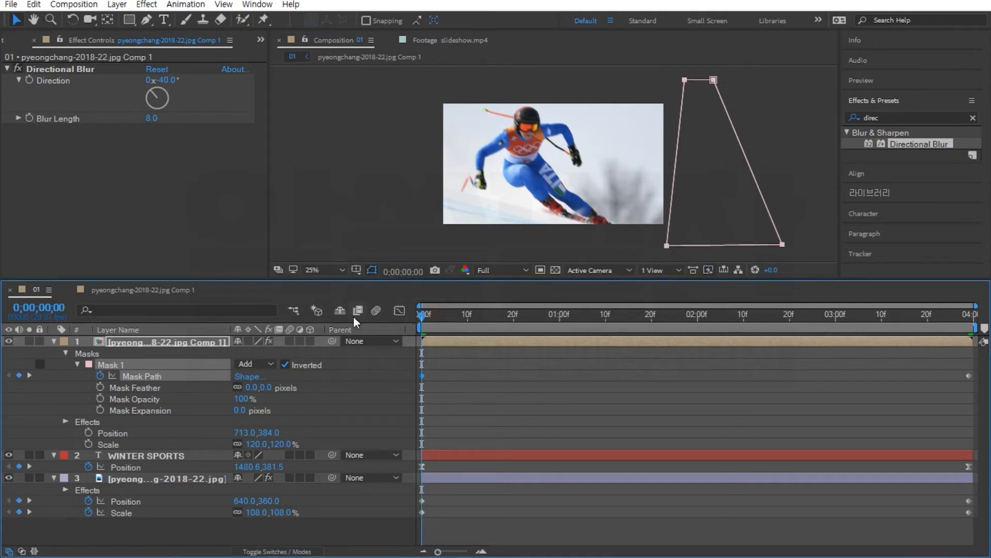
key(space)
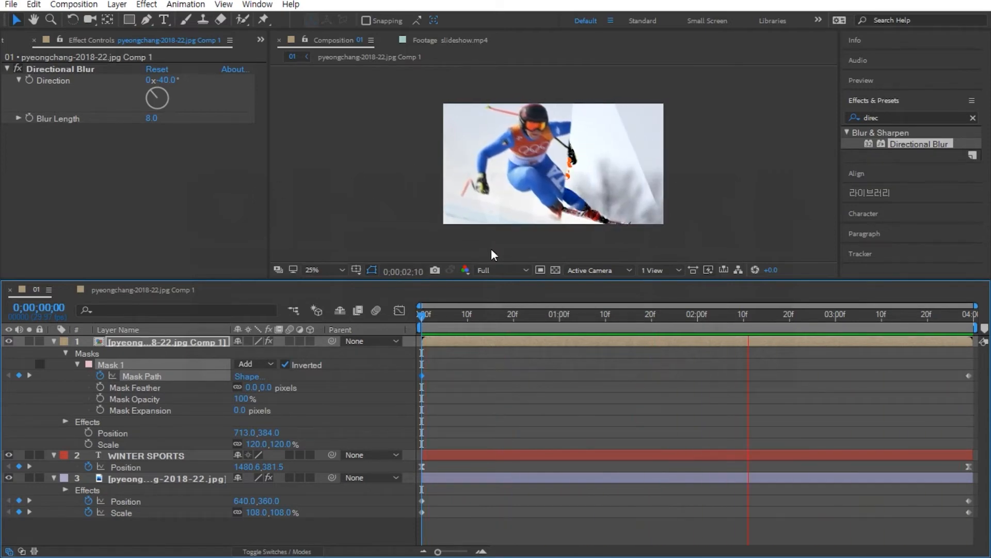
key(shift+slash)
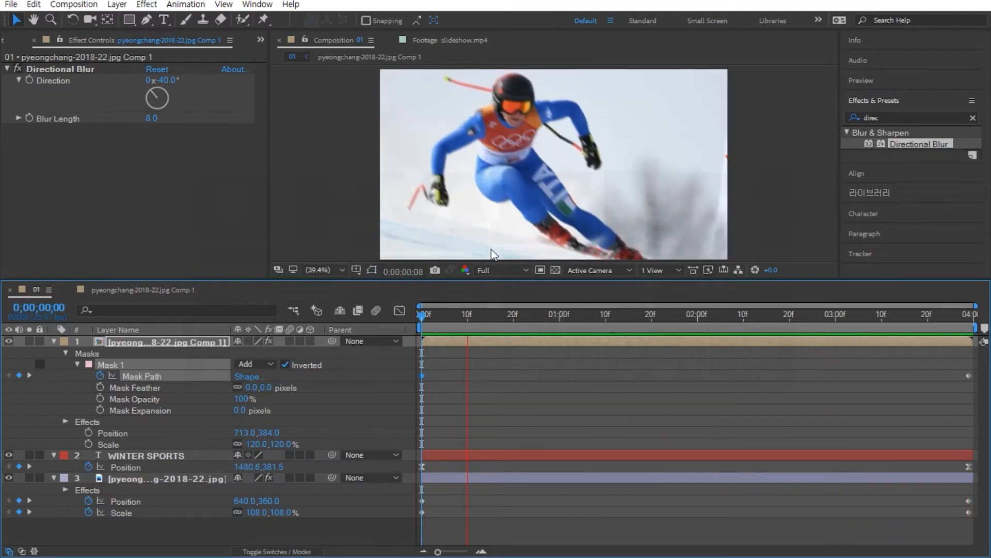
drag(430, 279, 436, 315)
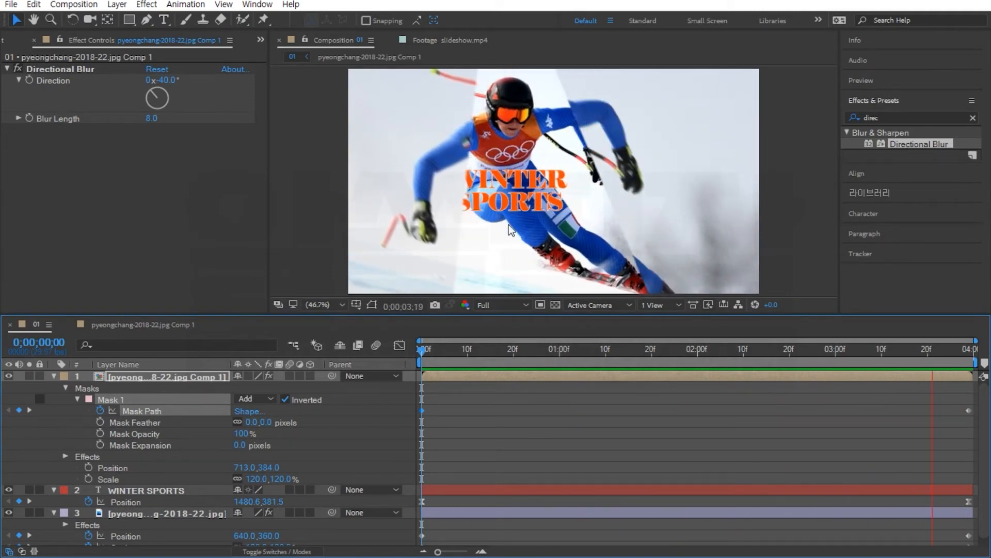
key(space)
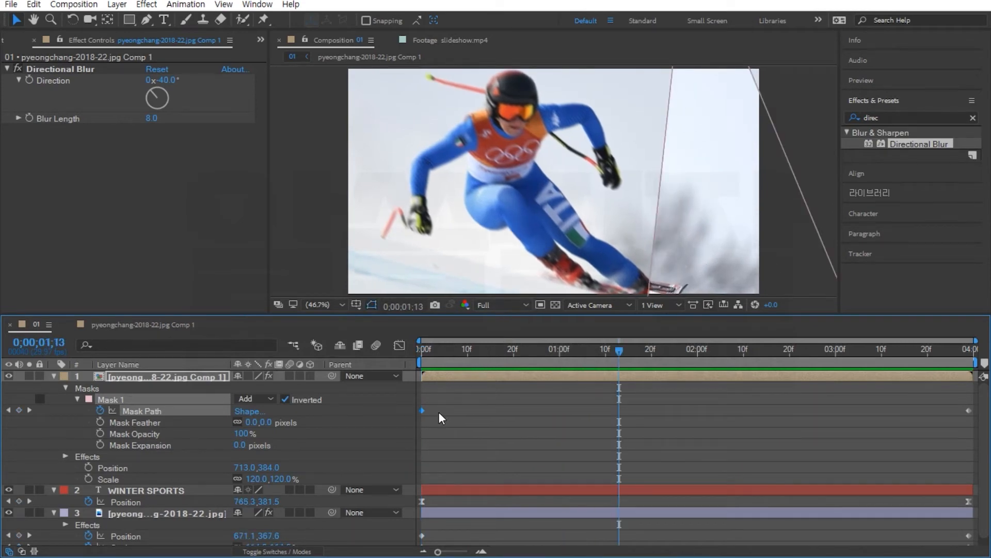
- Apply Easy Ease to both Mask Path keyframes and reshape their speed graph to an early peak with a long slow-down, and preview it
drag(422, 409, 983, 430)
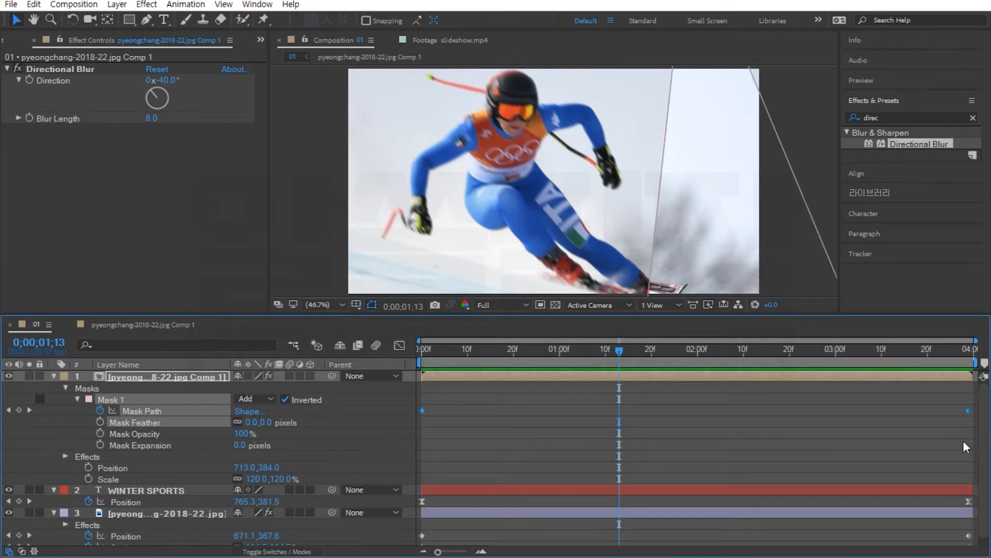
key(F9)
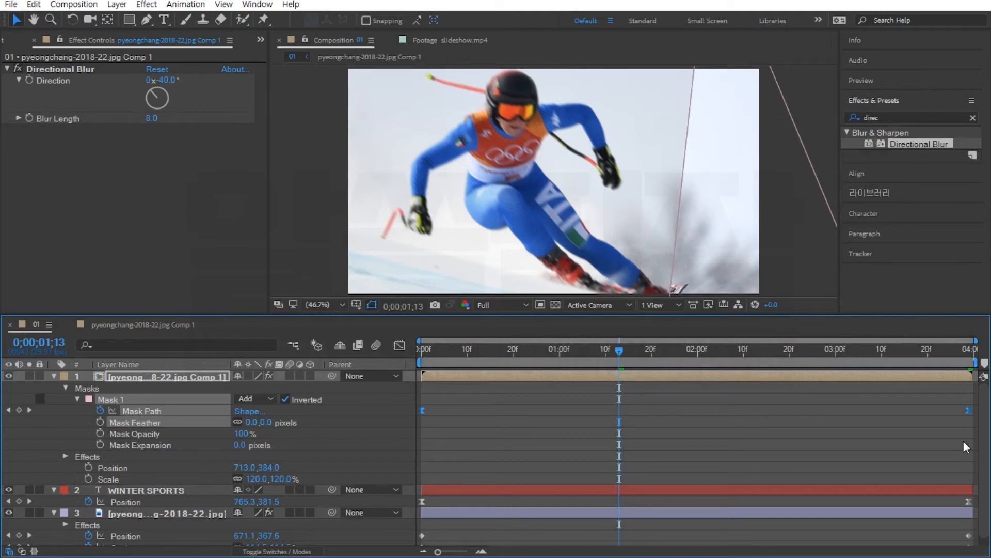
click(399, 345)
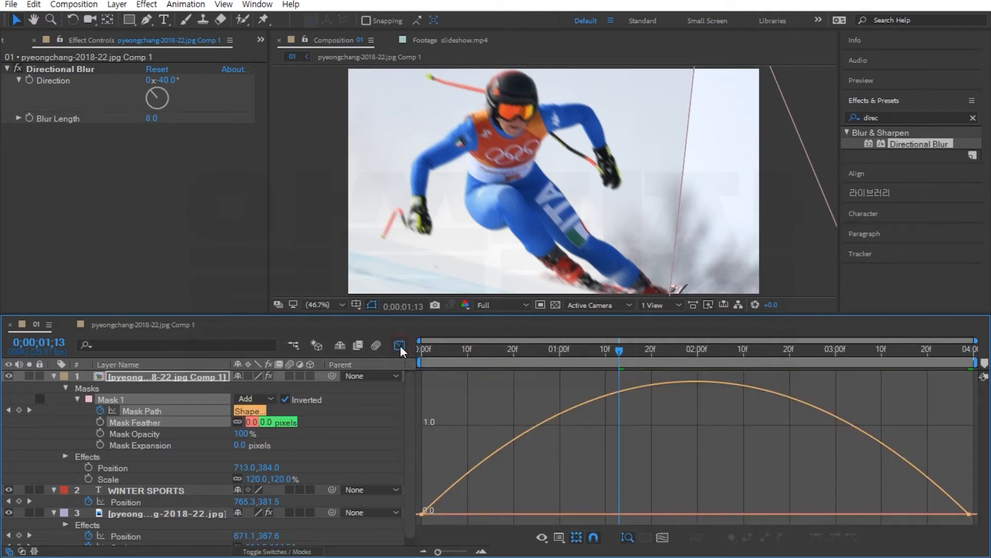
click(153, 412)
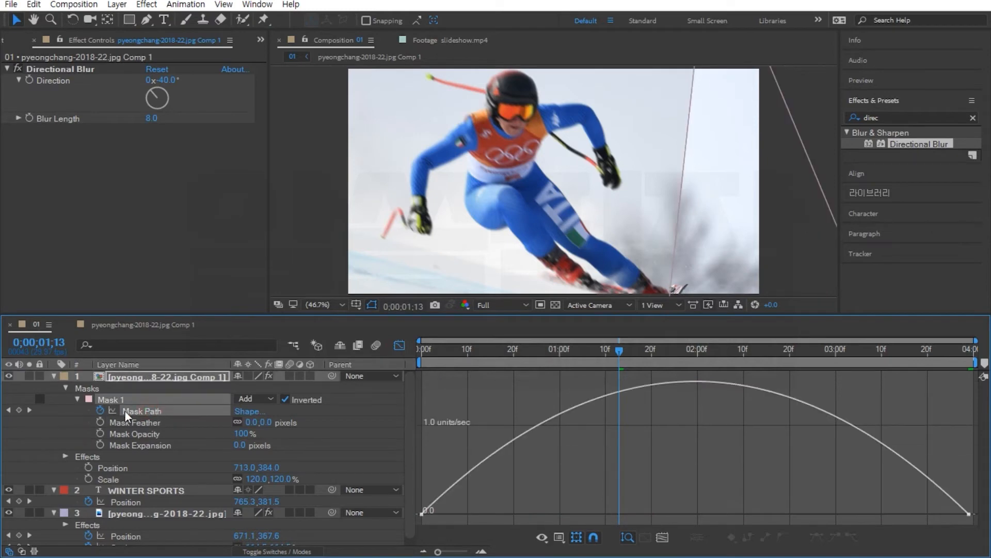
click(969, 514)
drag(877, 514, 672, 524)
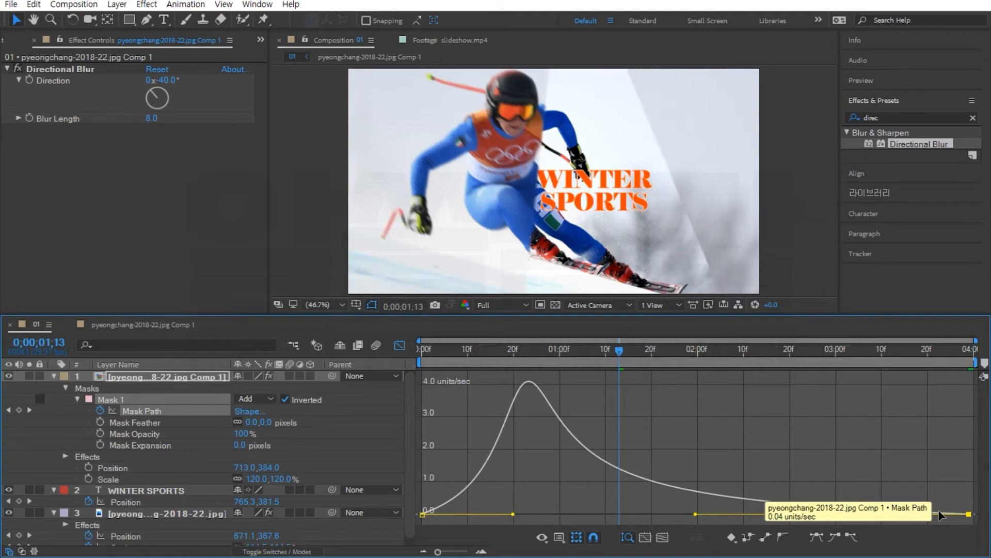
key(space)
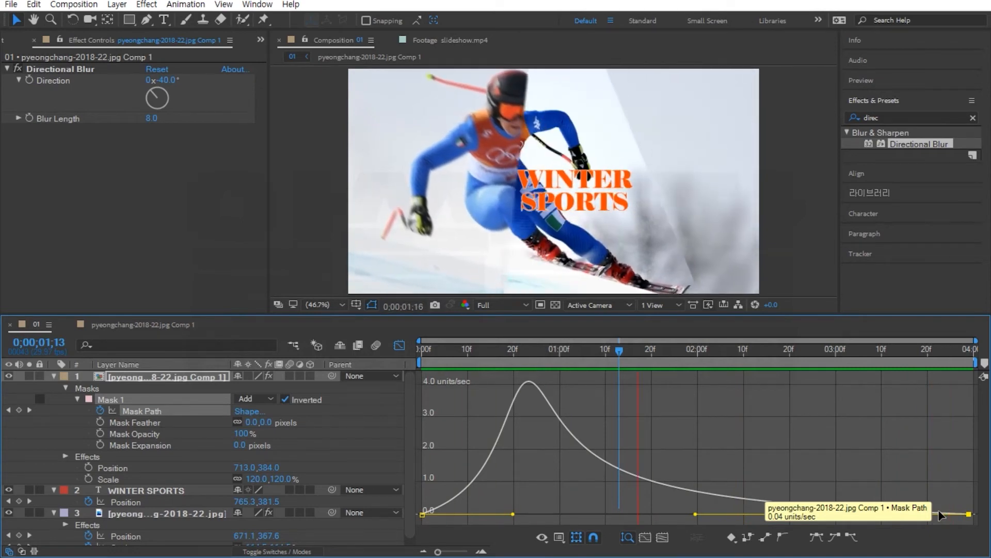
key(space)
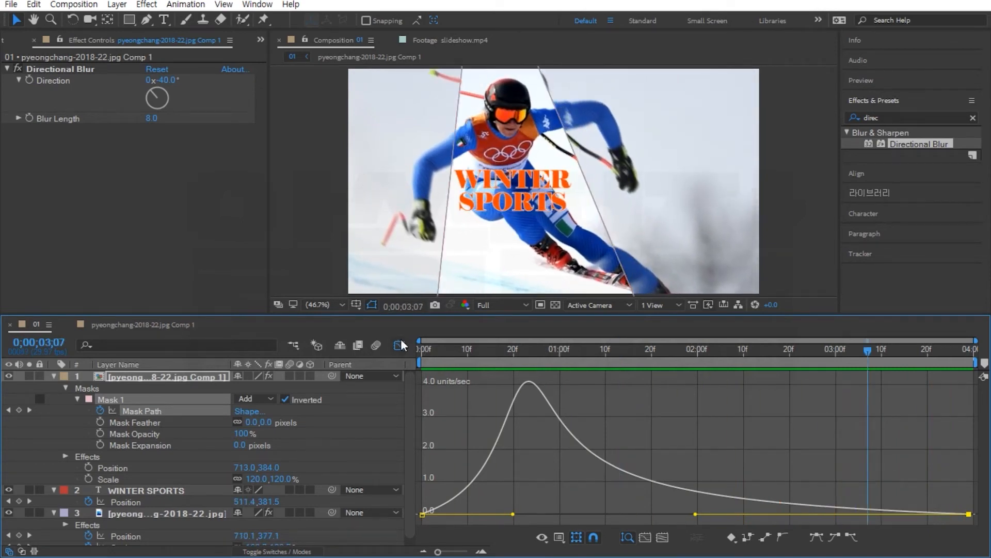
- Narrow Mask 1 at 0;00;00;00 into a thin upright strip just outside the frame's right edge, and preview the animation
key(Home)
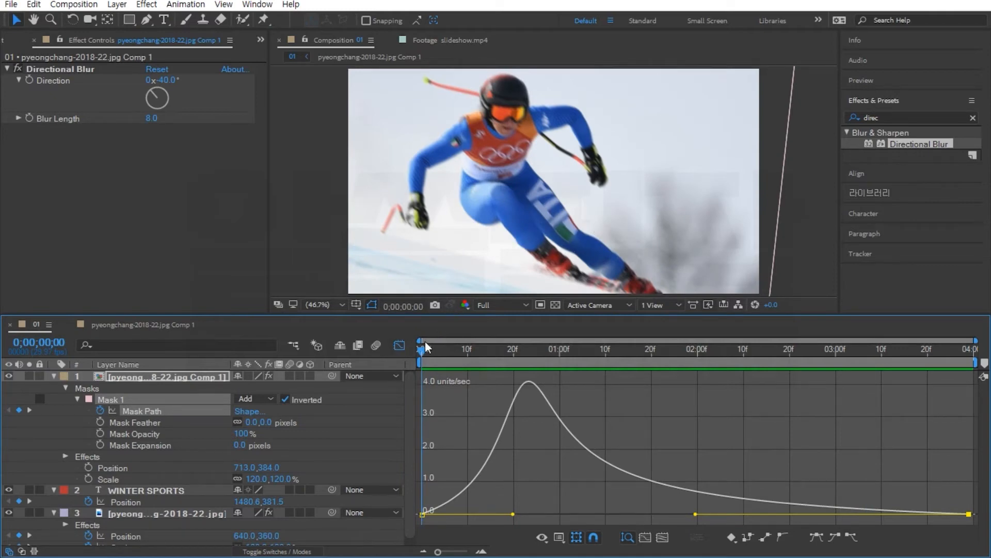
click(399, 345)
key(comma)
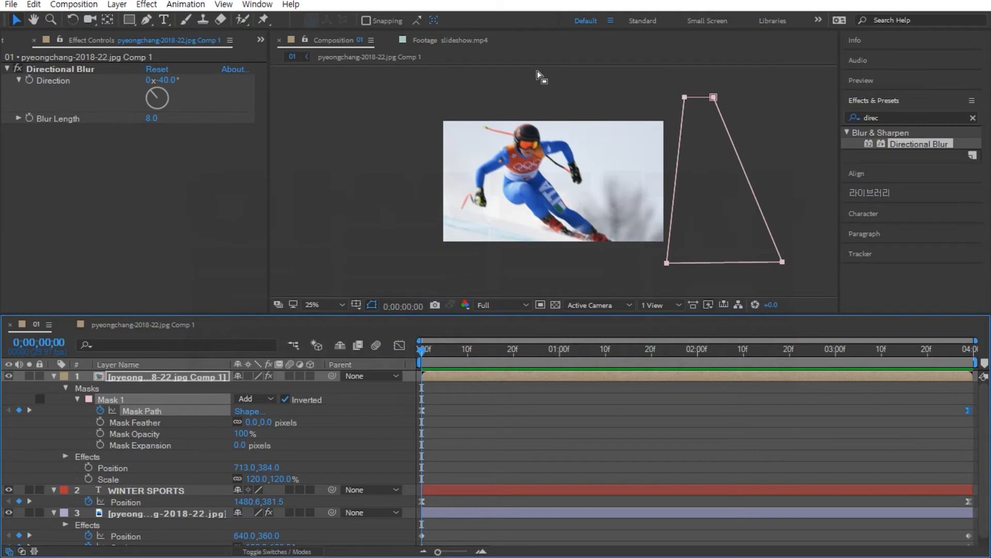
click(762, 91)
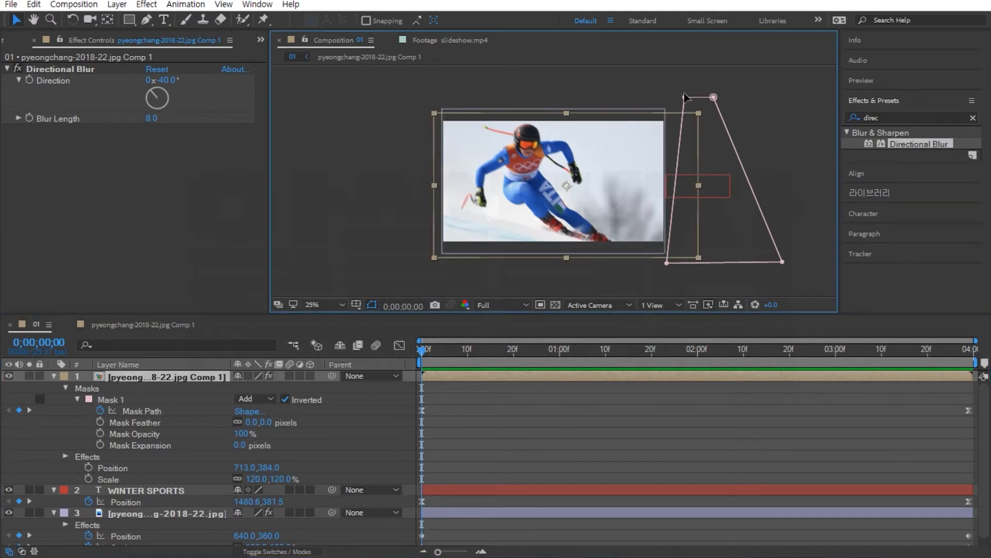
mouse_move(688, 101)
mouse_down()
mouse_move(667, 101)
mouse_move(693, 98)
mouse_move(676, 96)
mouse_up()
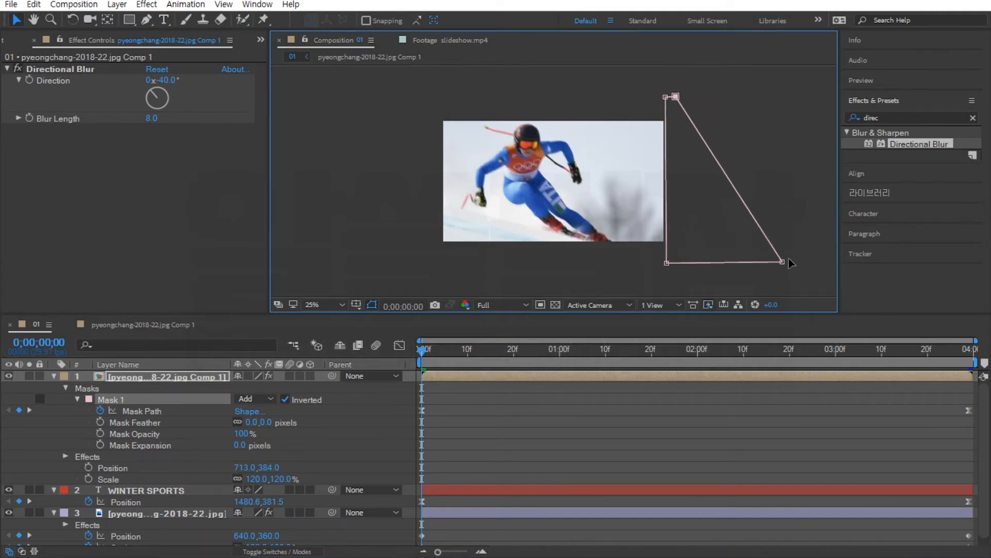
drag(782, 263, 679, 265)
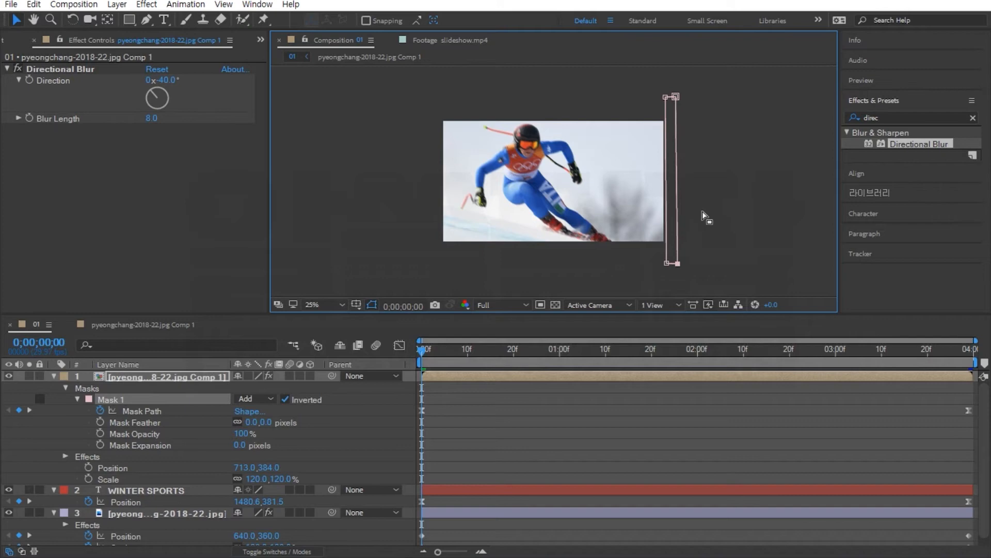
click(334, 357)
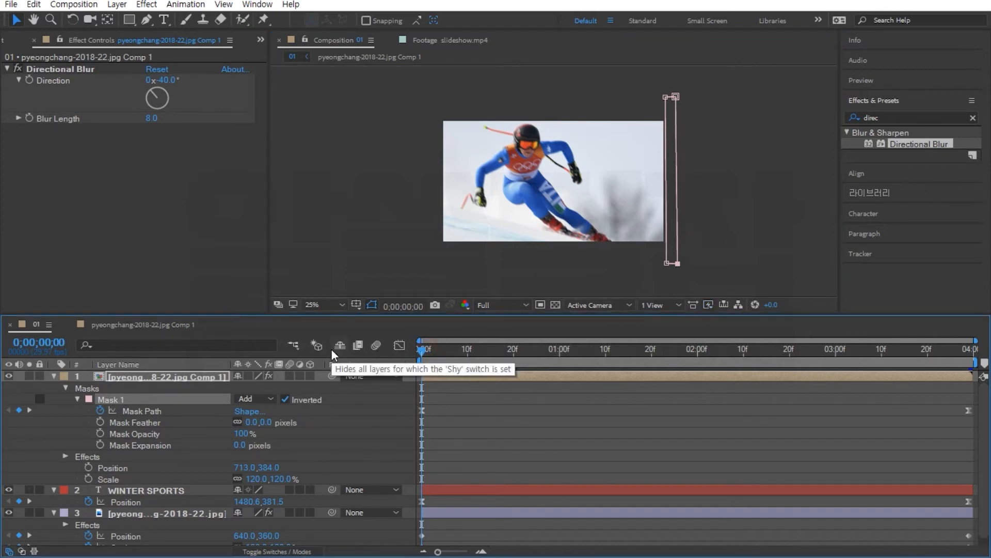
key(shift+/)
key(space)
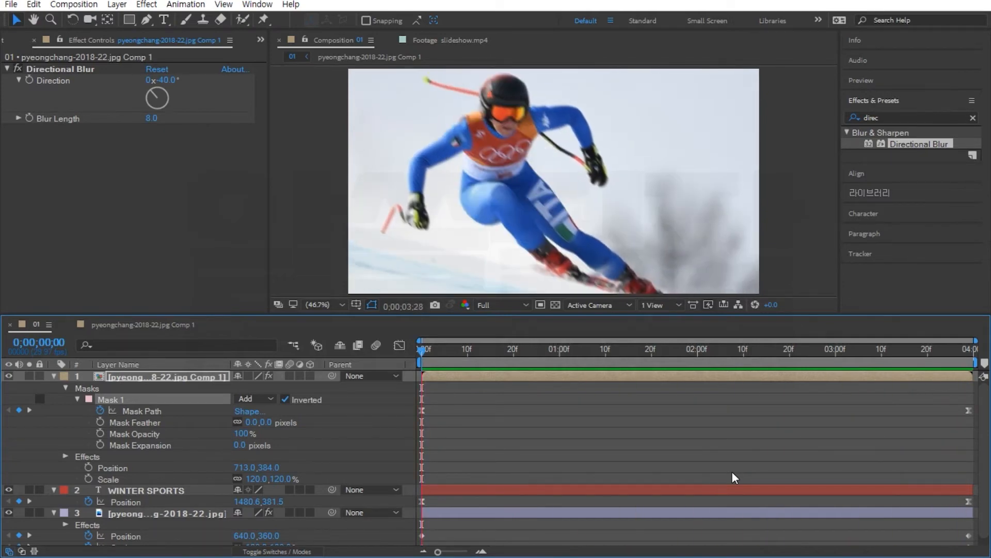
key(space)
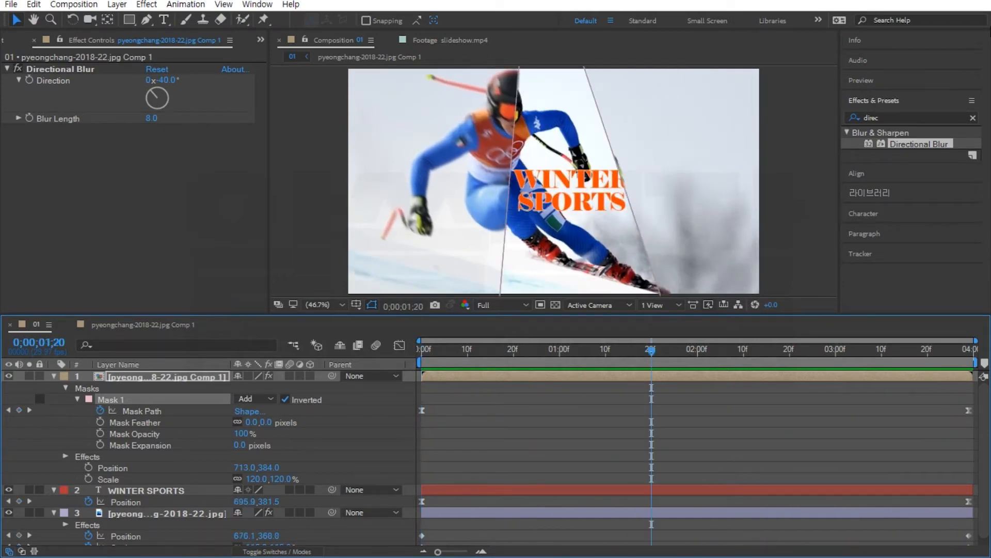
- Apply the Drop Shadow effect to the pyeongchang-2018-22.jpg Comp 1 layer
click(892, 118)
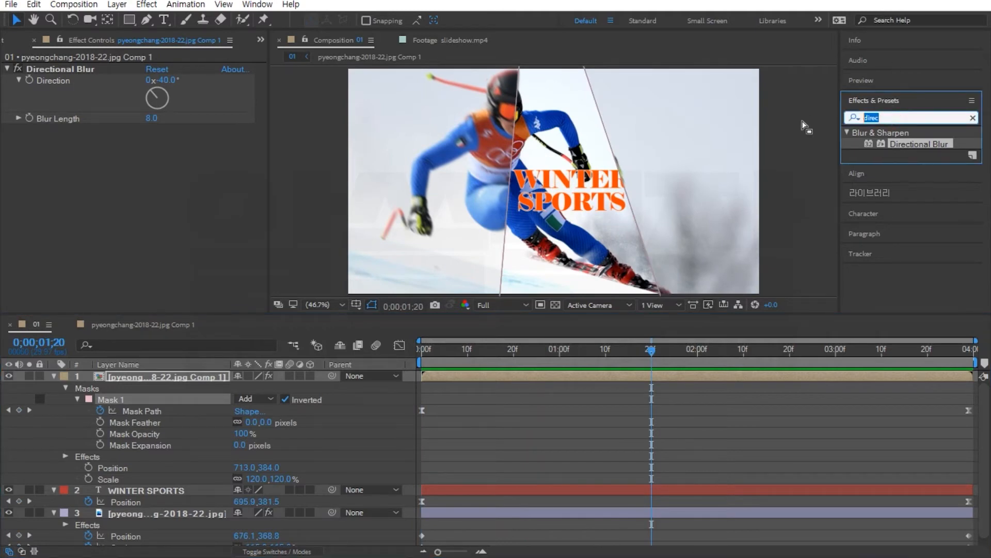
text(dr)
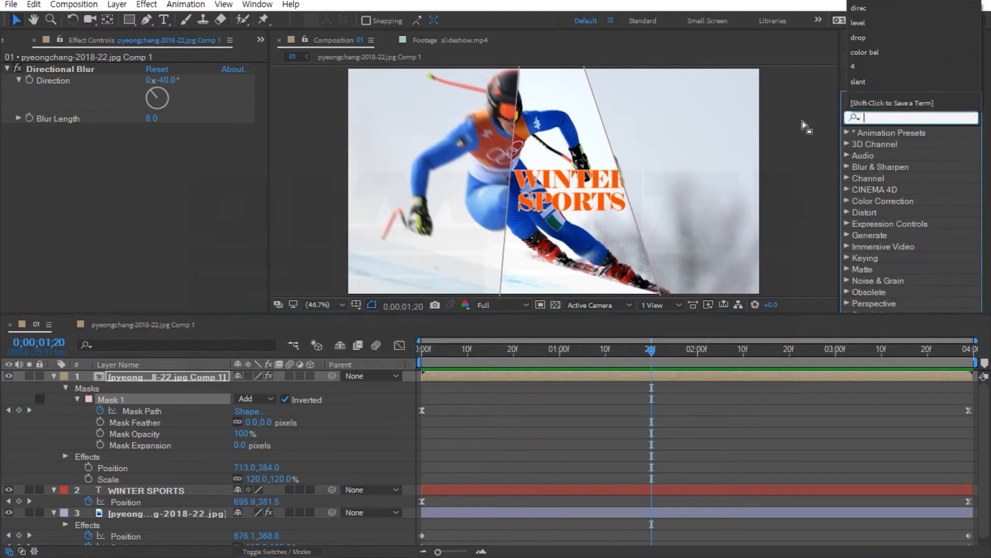
text(op)
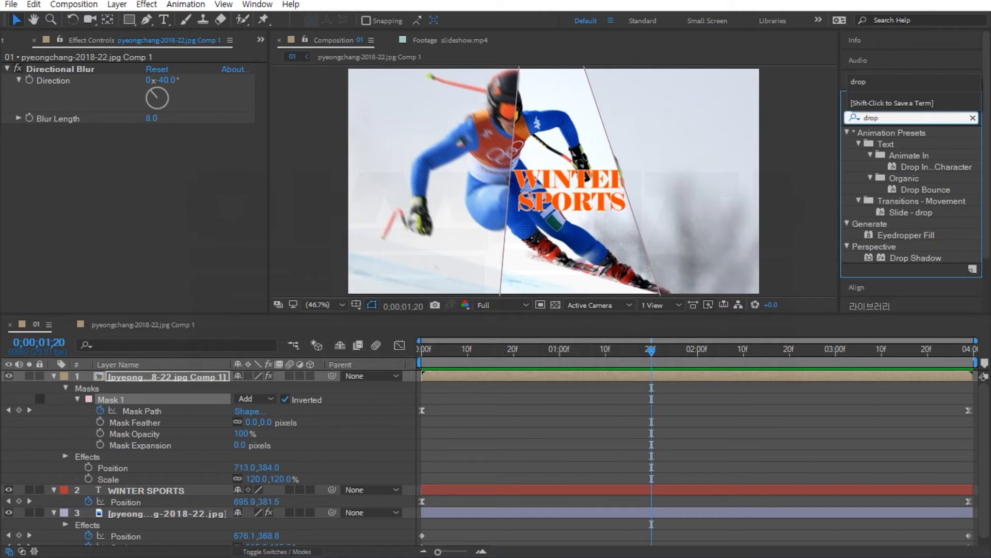
click(917, 259)
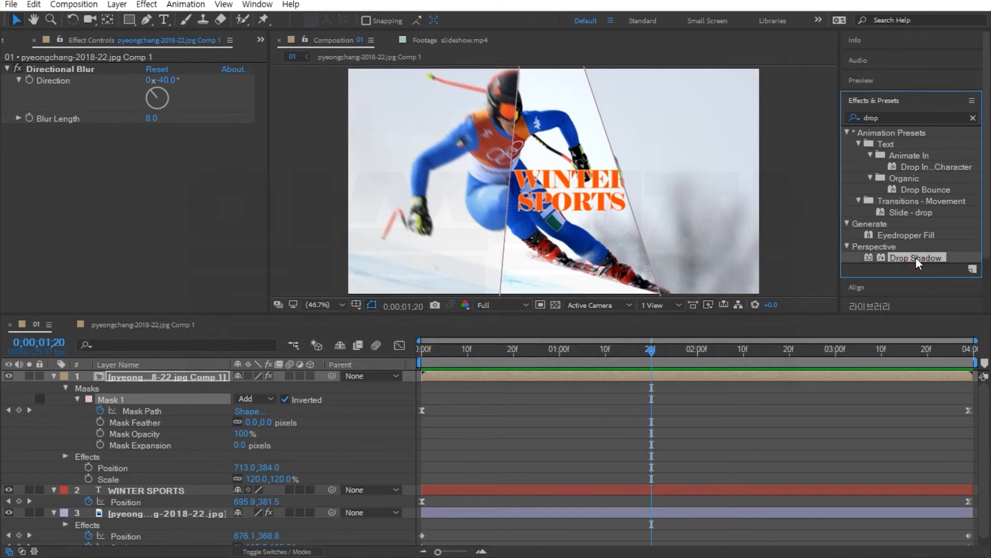
double_click(915, 258)
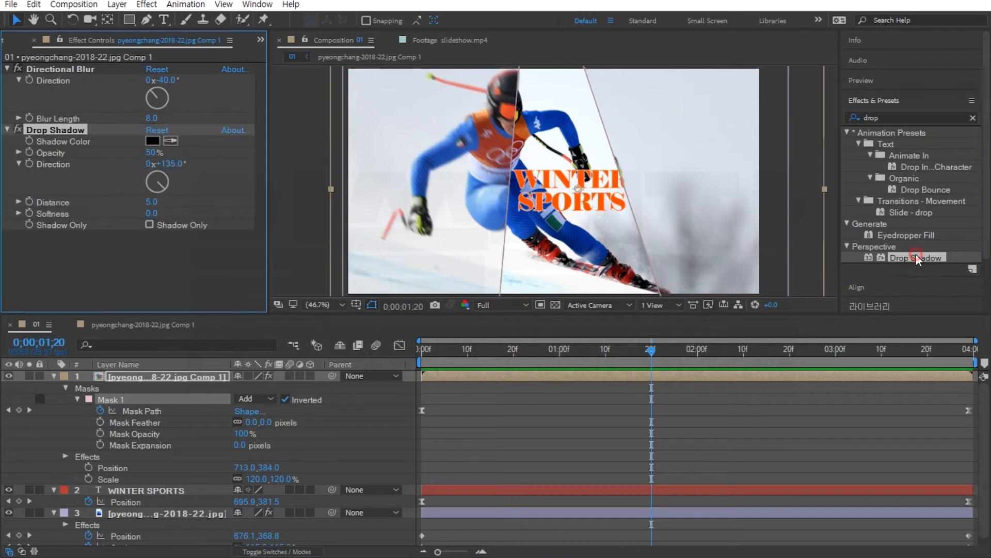
- Set the Drop Shadow to a Distance of 31, a Softness of 42 and a Direction of 177°, and preview from the start
click(200, 380)
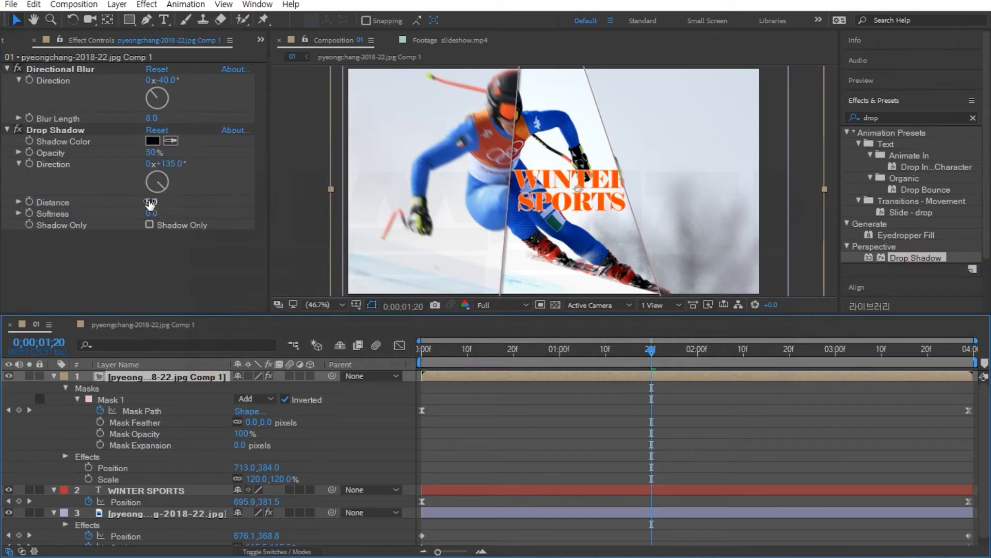
drag(151, 204, 179, 211)
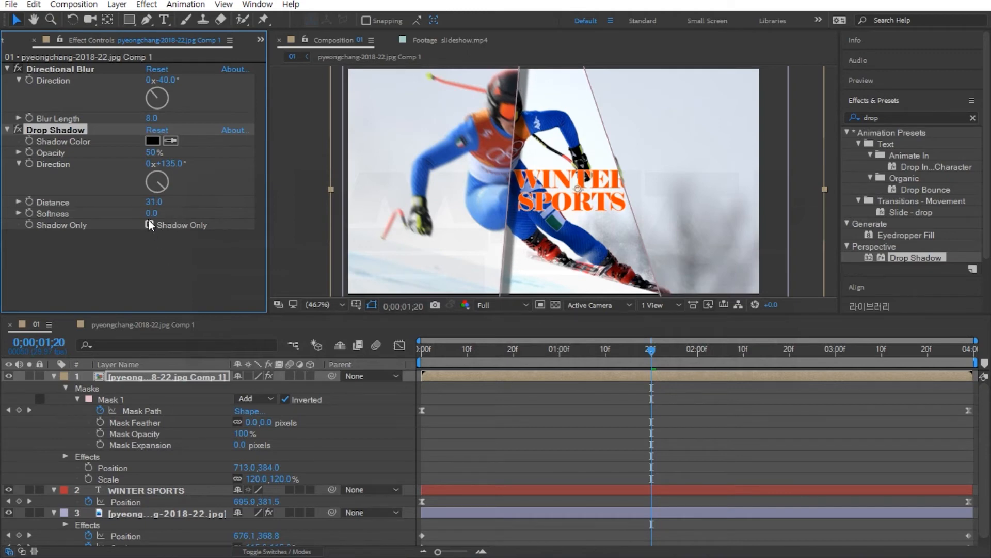
mouse_move(155, 214)
mouse_down()
mouse_move(175, 217)
mouse_move(165, 216)
mouse_up()
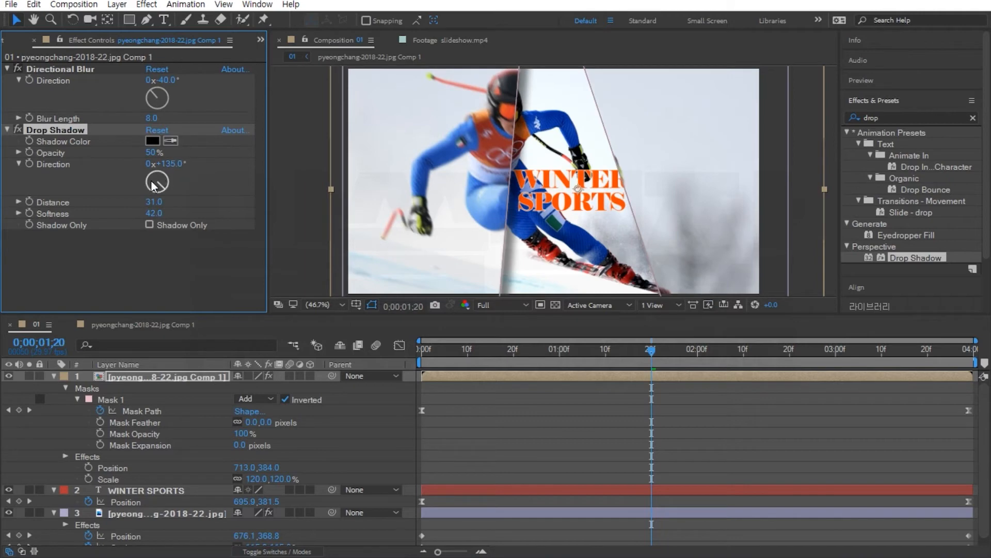
mouse_move(161, 181)
mouse_down()
mouse_move(173, 170)
mouse_move(160, 194)
mouse_up()
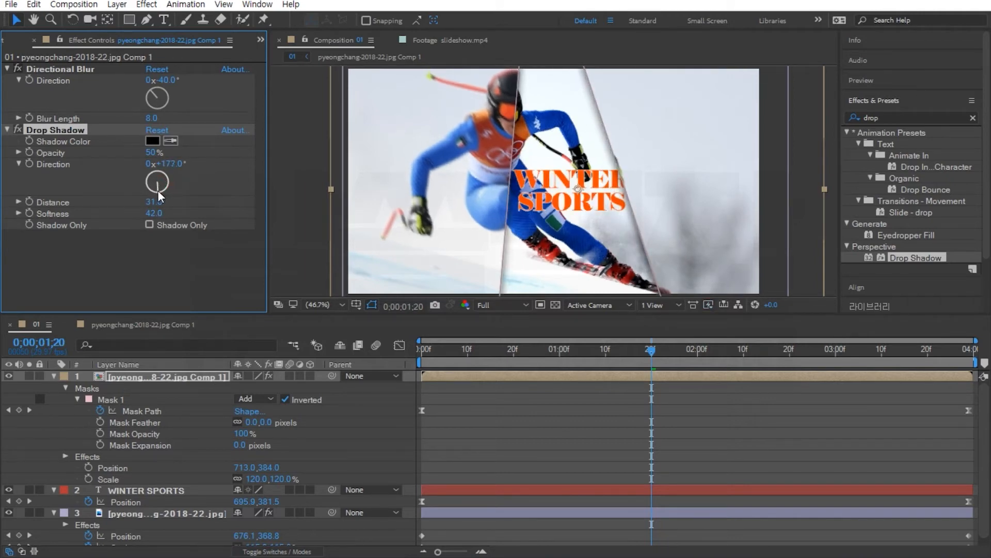
drag(477, 356, 341, 360)
key(space)
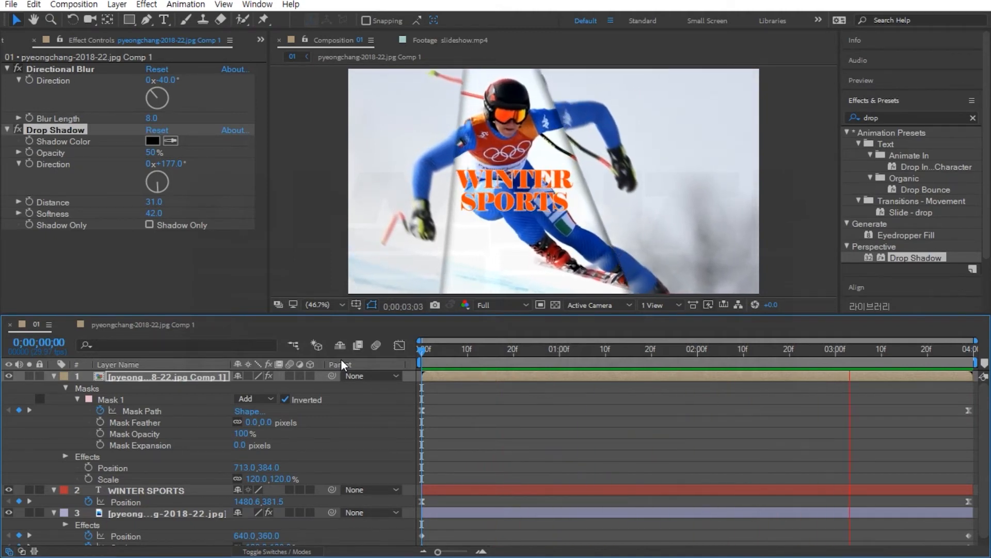
click(159, 250)
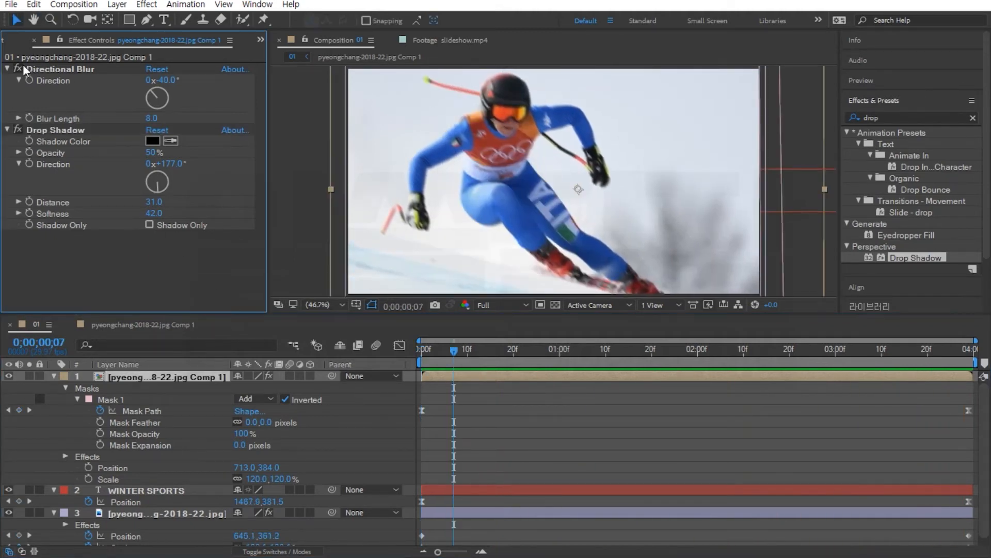
- Open the dust.mp4 footage for review and set its In point at 0:00:07:00
click(13, 41)
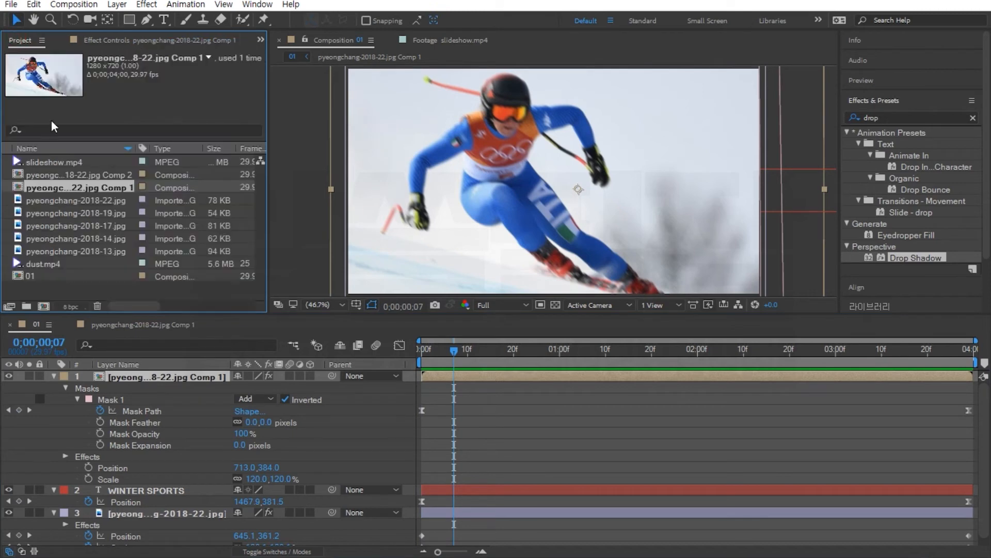
click(61, 163)
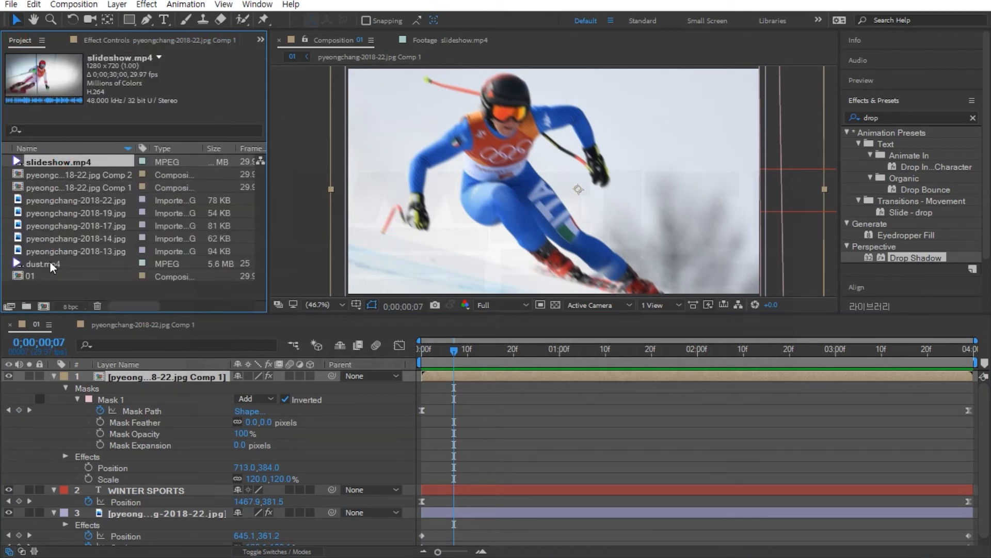
click(33, 264)
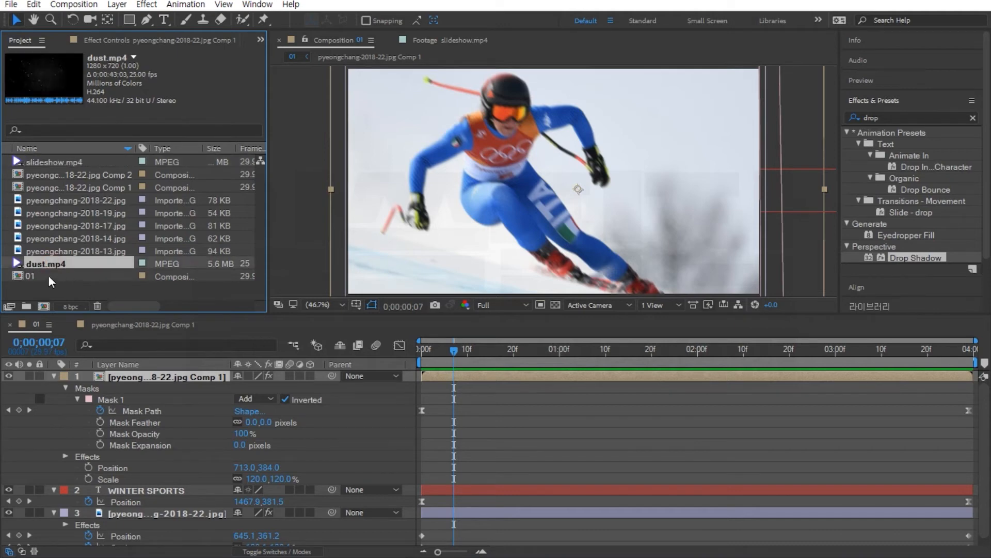
double_click(20, 267)
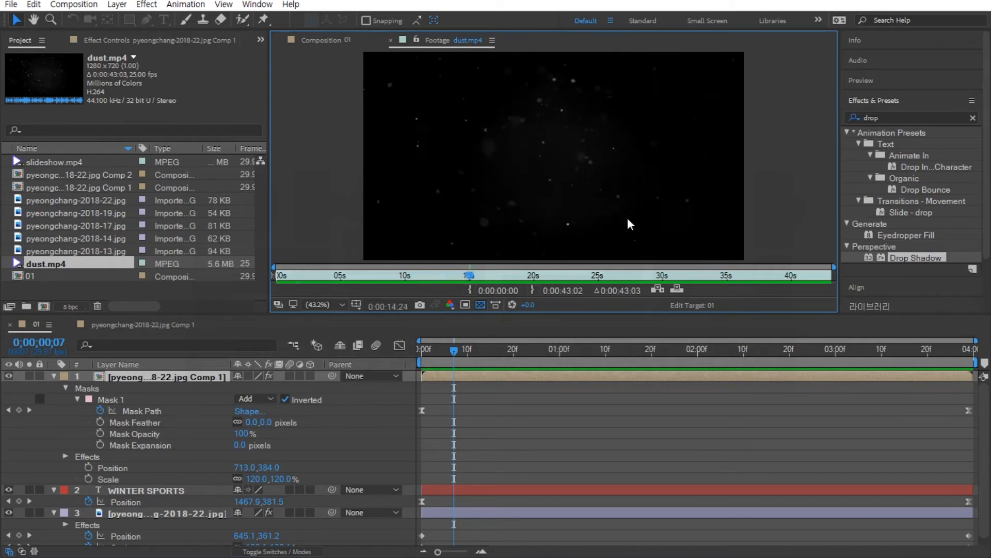
click(387, 278)
mouse_move(385, 278)
mouse_down()
mouse_move(358, 277)
mouse_move(380, 281)
mouse_move(369, 281)
mouse_up()
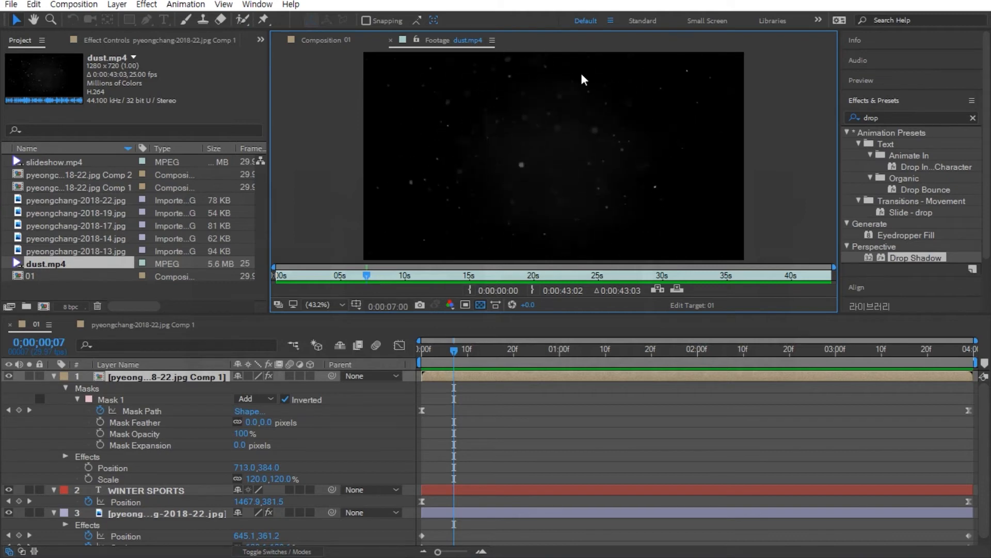
click(470, 290)
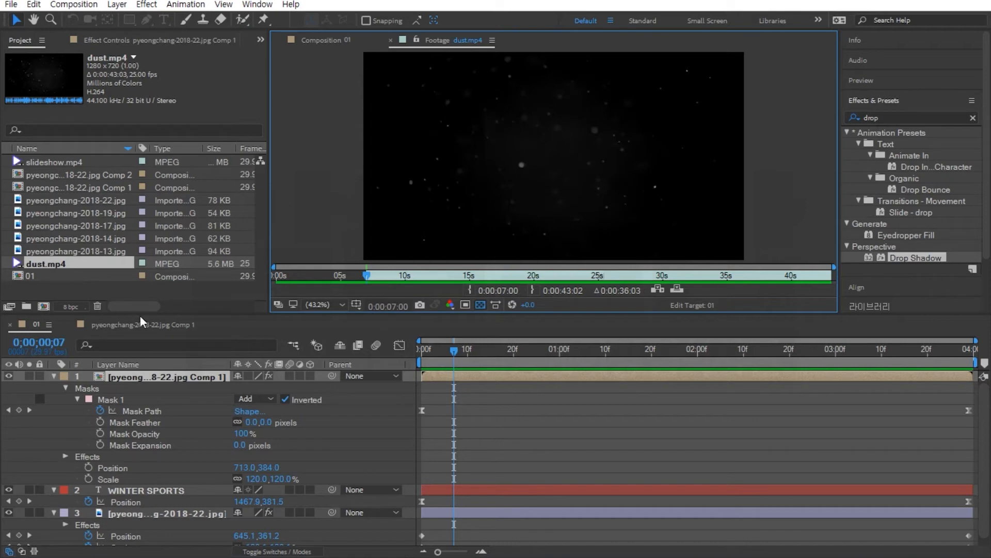
- Place dust.mp4 in composition 01 between the WINTER SPORTS text and the pyeongchang-2018-22.jpg photo layer, and preview it
click(53, 376)
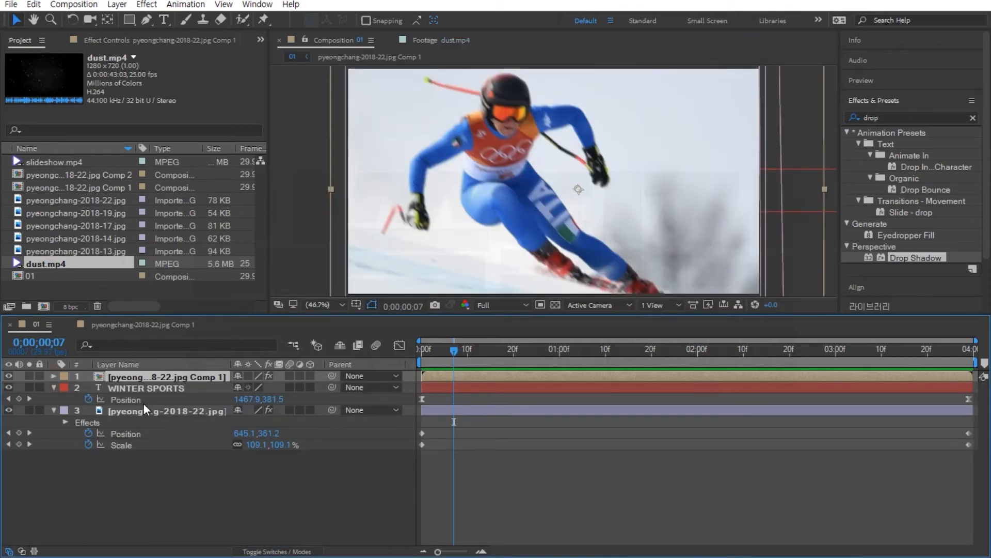
drag(514, 358, 755, 367)
drag(44, 259, 101, 400)
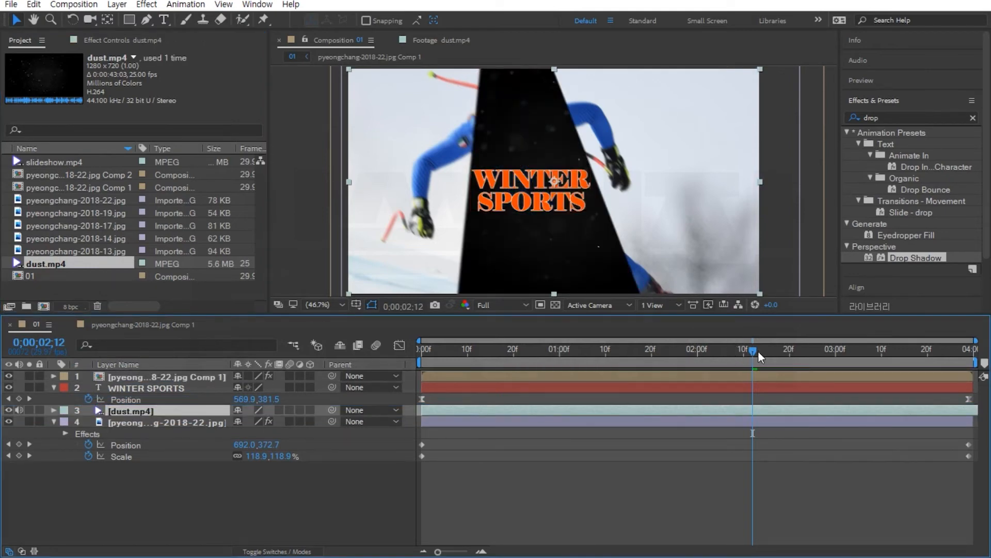
key(space)
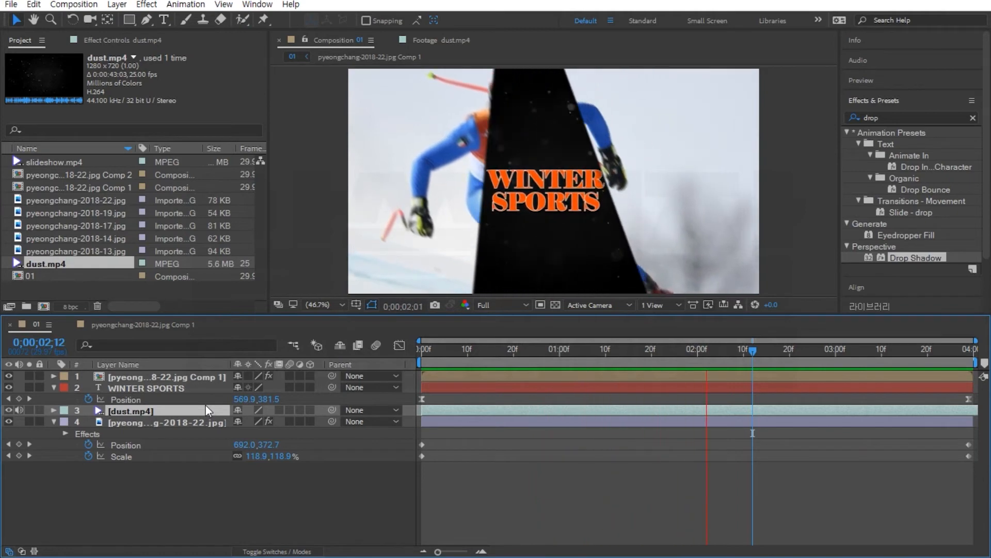
key(space)
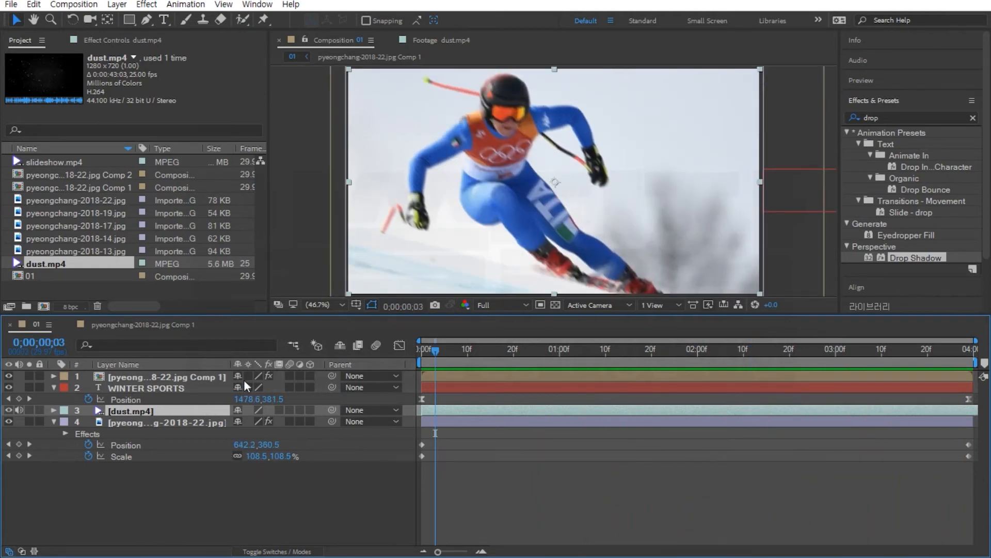
- Show the layer blending mode column, set the dust.mp4 layer's mode to Add, and preview the result
drag(684, 351, 705, 358)
click(119, 512)
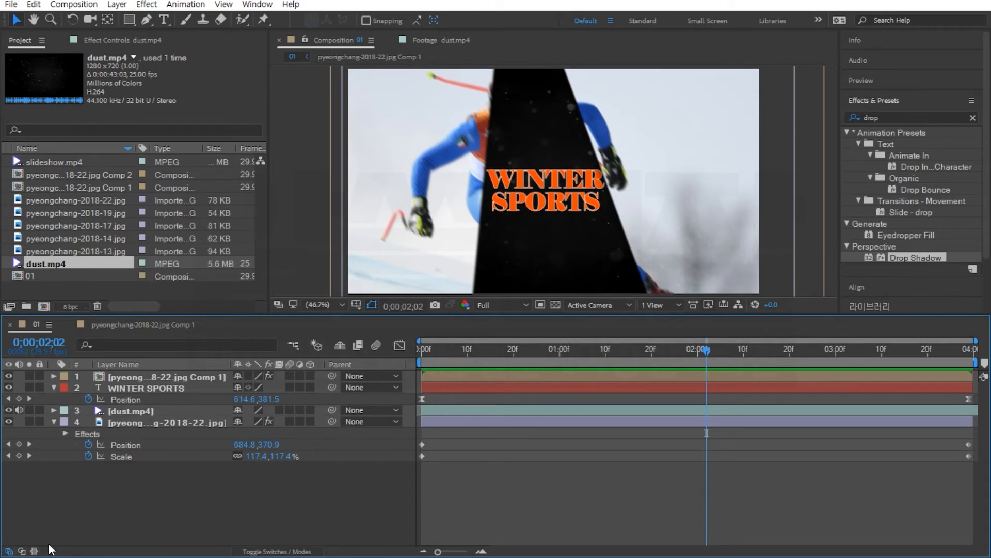
click(23, 550)
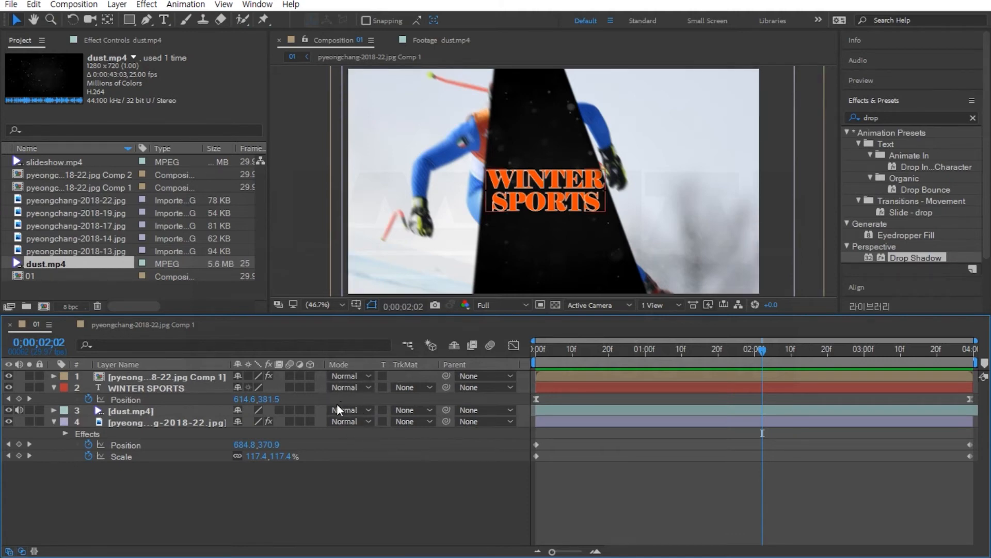
click(369, 410)
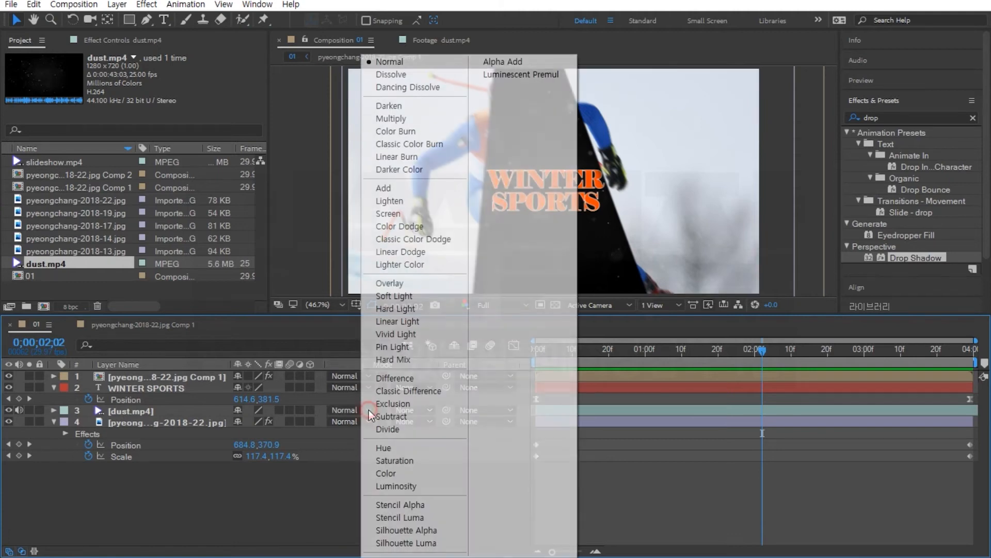
click(411, 187)
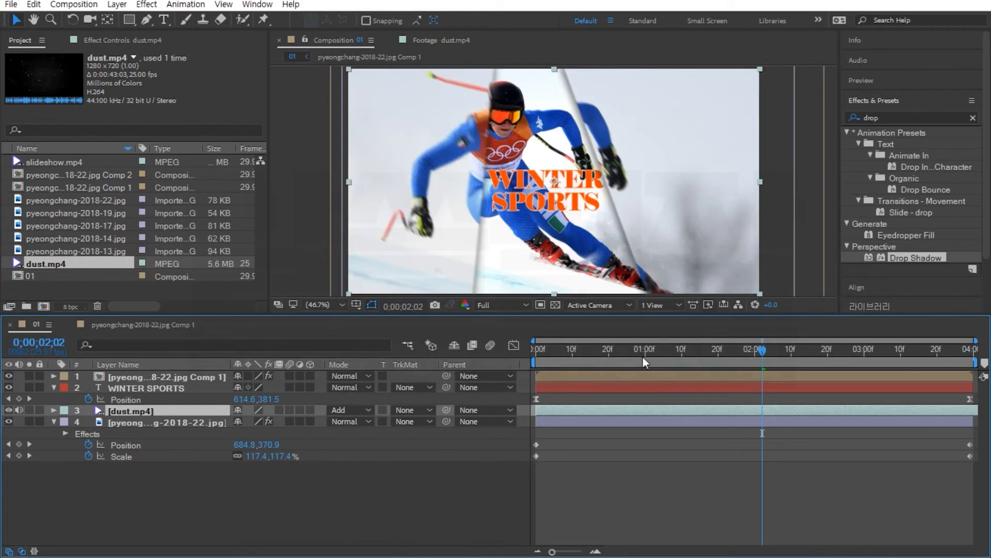
click(618, 352)
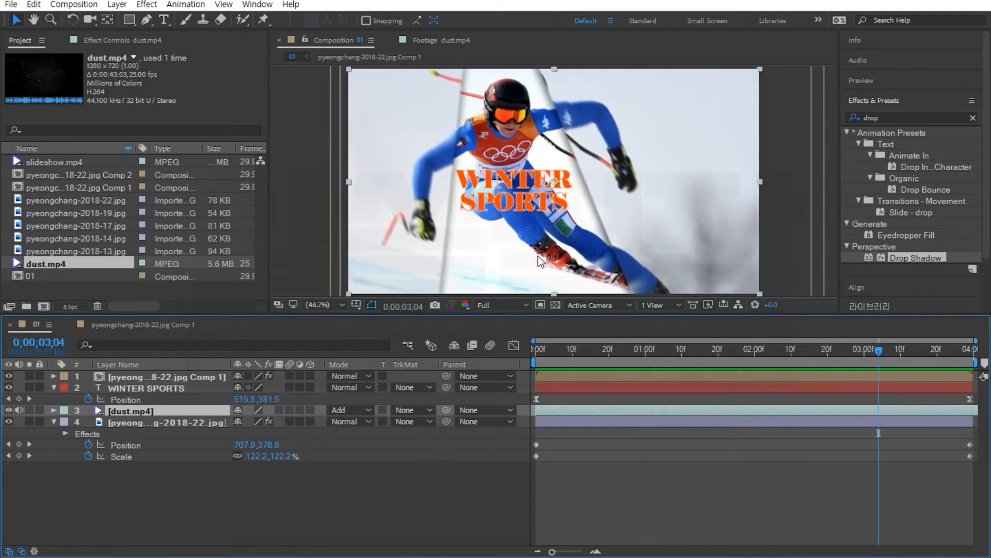
- Try the Lighten, Screen, Overlay and Soft Light blending modes on the dust.mp4 layer
click(360, 411)
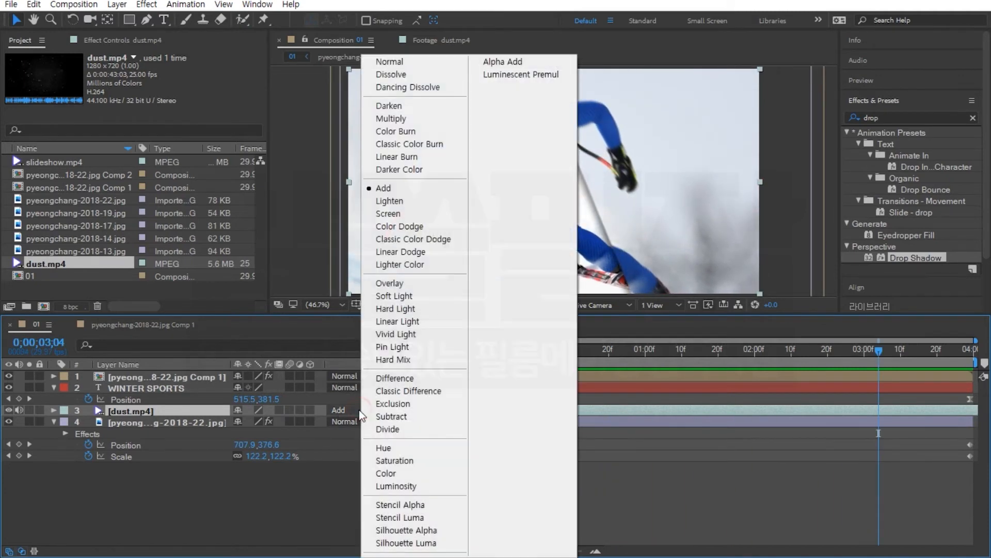
click(319, 476)
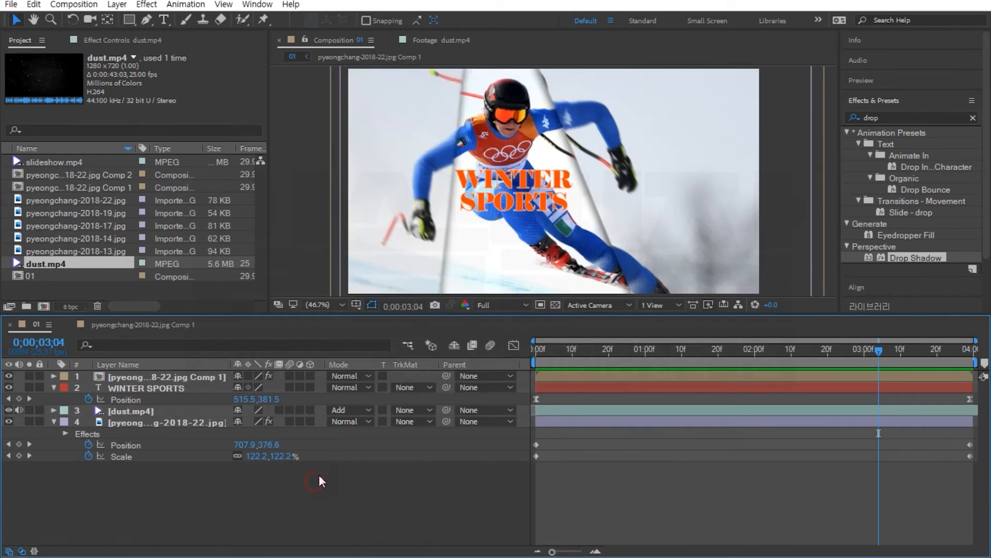
click(367, 410)
click(411, 204)
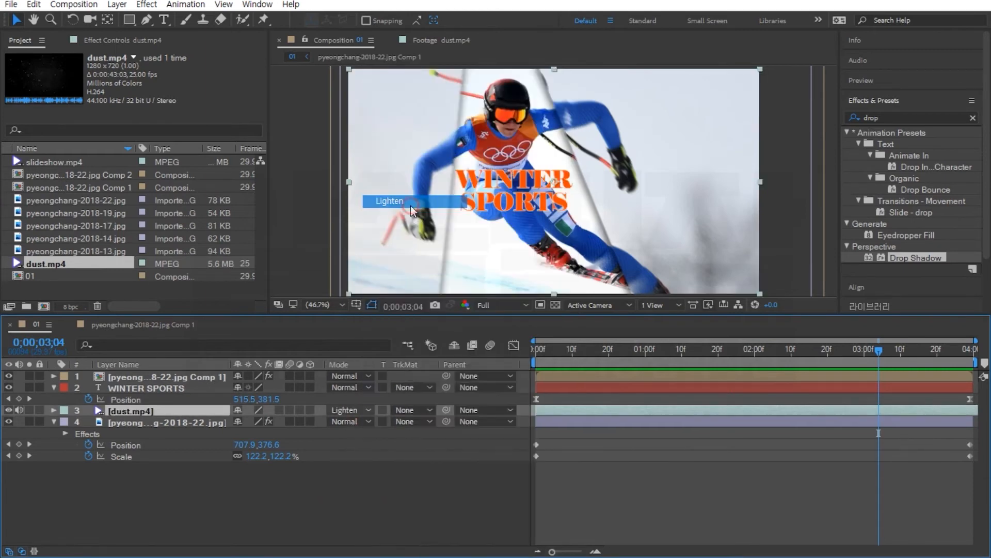
click(358, 411)
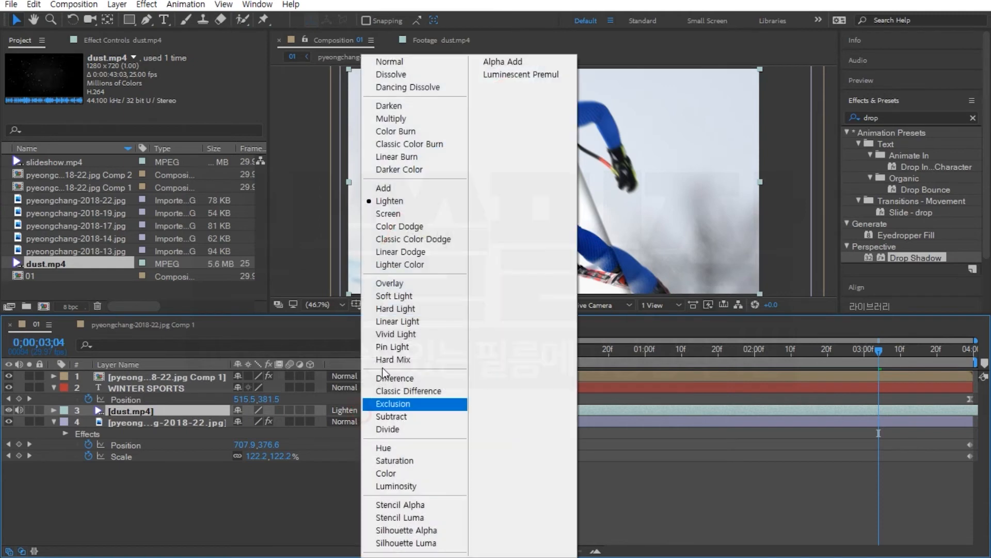
click(431, 216)
click(365, 409)
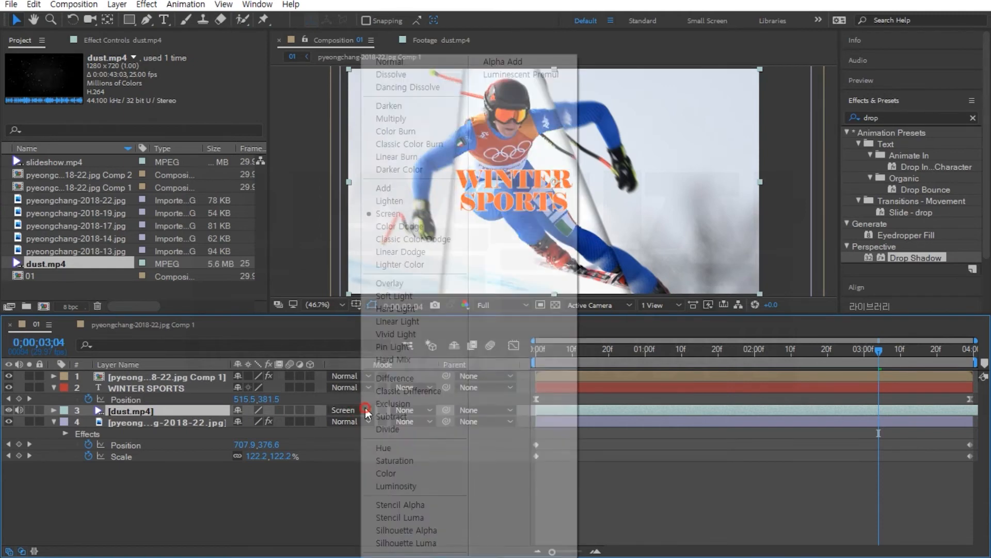
click(408, 285)
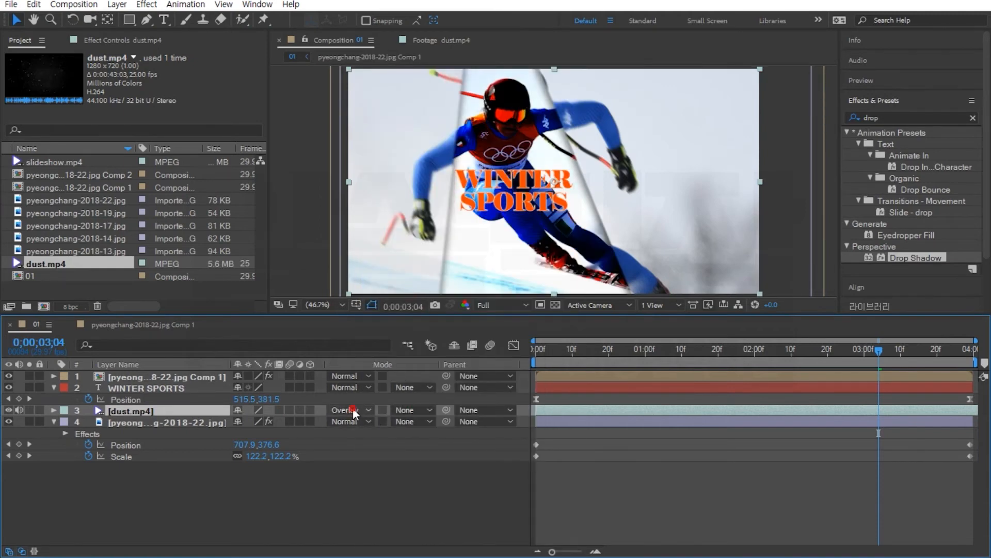
click(352, 407)
click(396, 296)
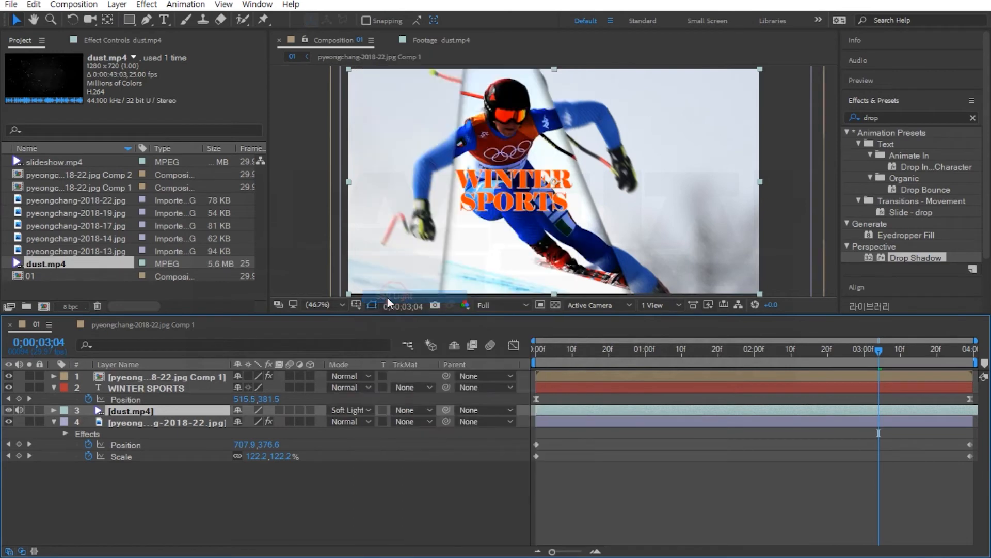
- Set the dust.mp4 layer's blending mode to Screen and preview the animation
click(350, 410)
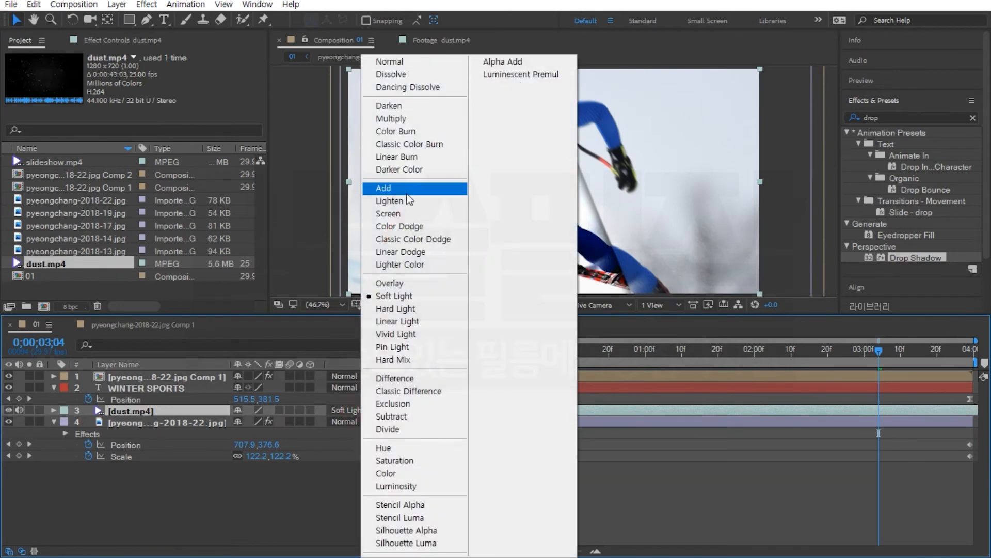
click(410, 213)
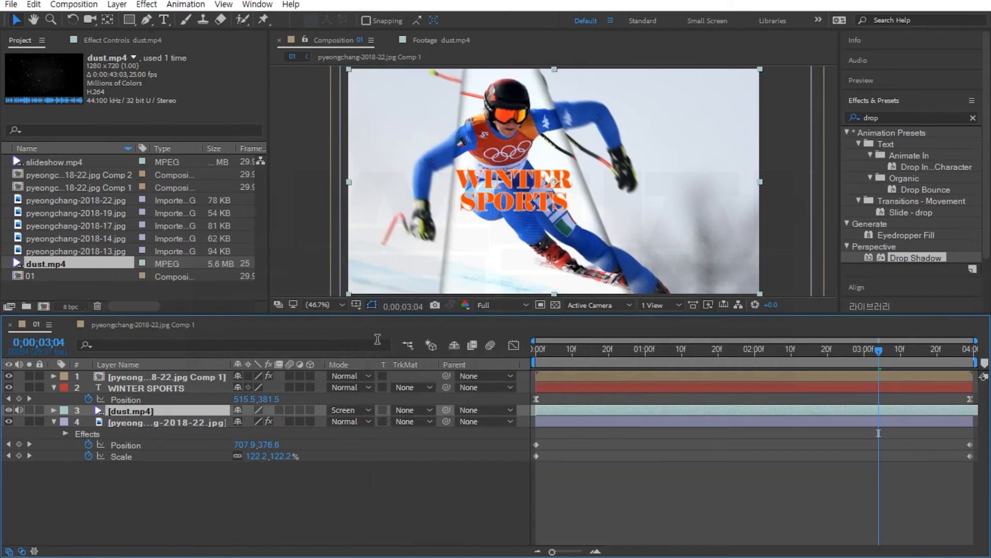
click(352, 407)
click(343, 473)
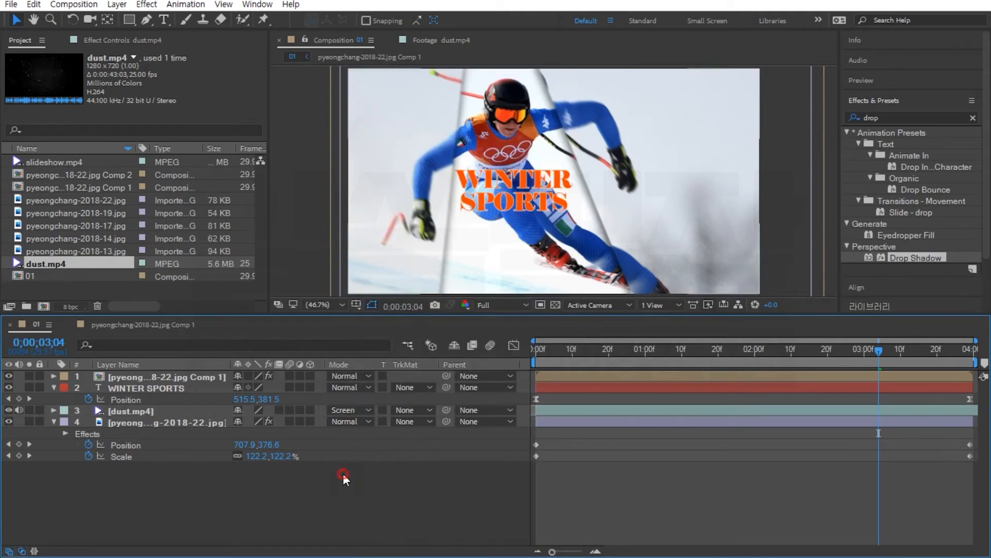
click(609, 345)
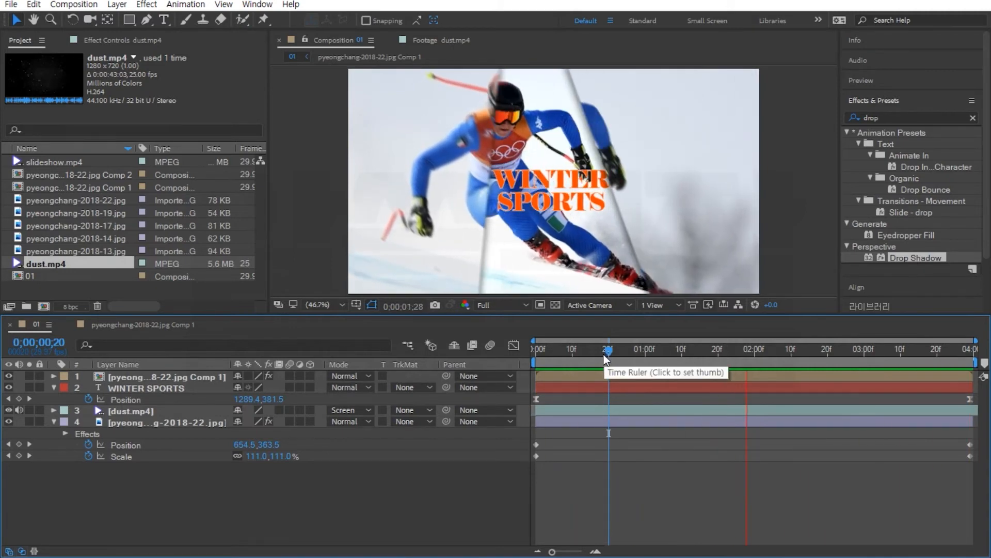
click(606, 356)
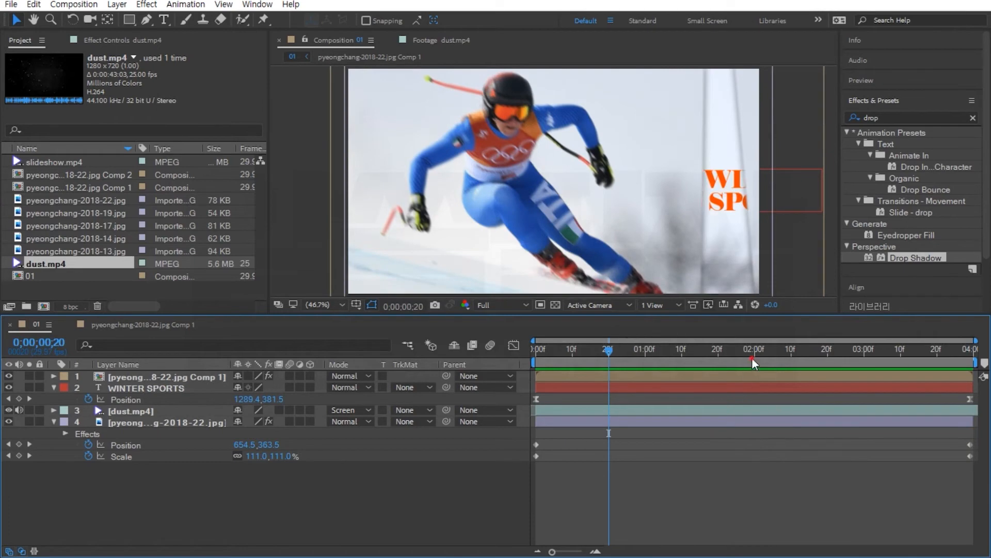
click(827, 360)
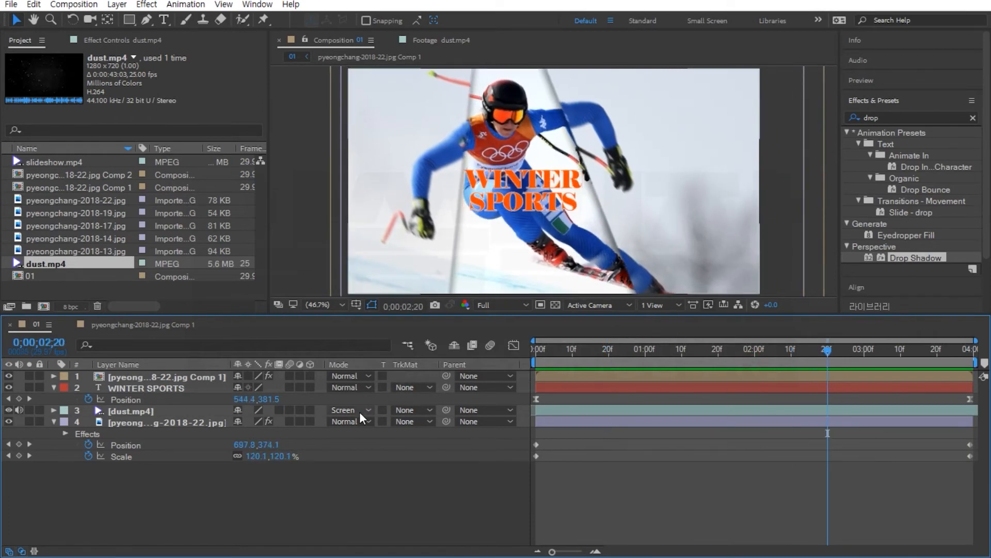
- Try the Add blending mode on the dust.mp4 layer, and switch it back to Screen
click(359, 411)
click(395, 189)
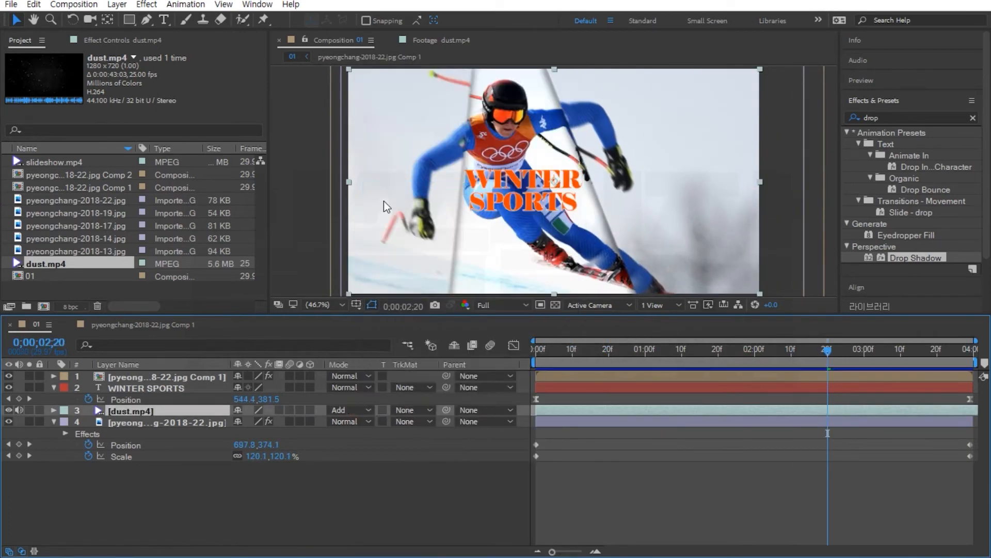
click(360, 411)
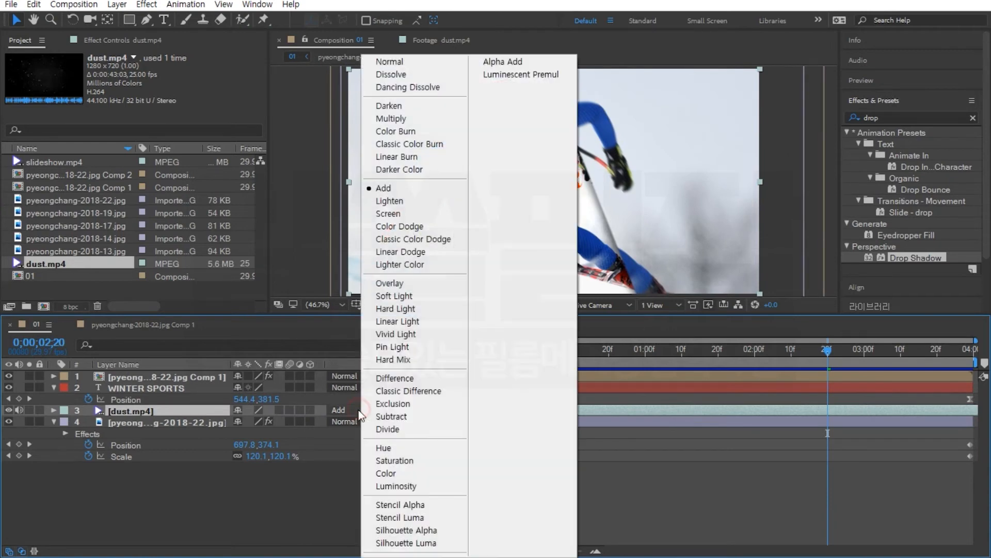
click(432, 214)
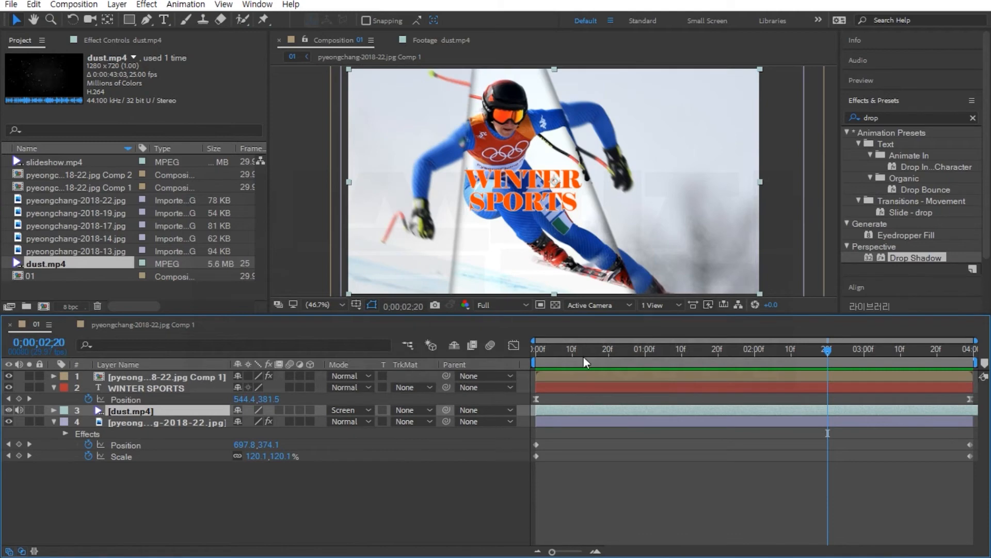
- Preview composition 01 from the start to check the dust overlay with the Screen blending mode
key(Home)
key(space)
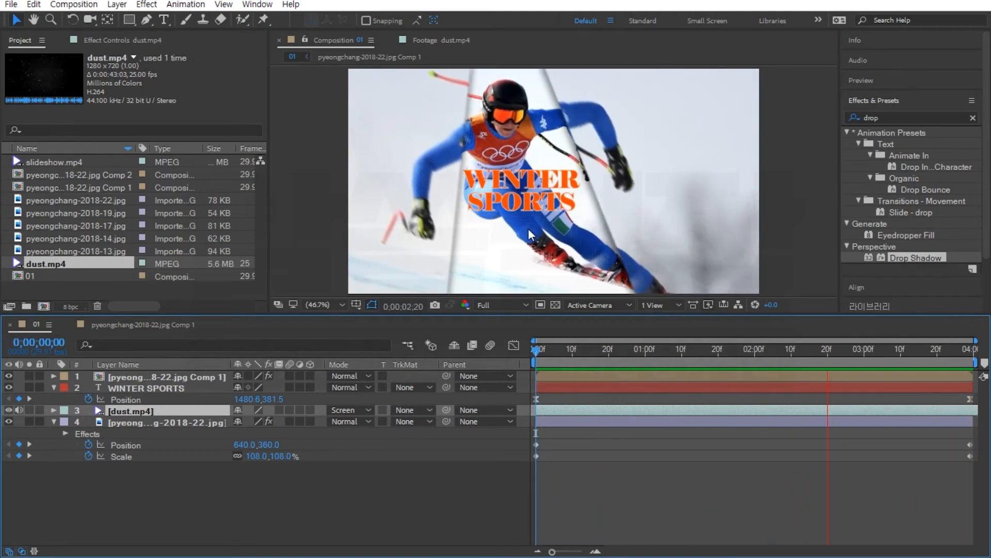
key(space)
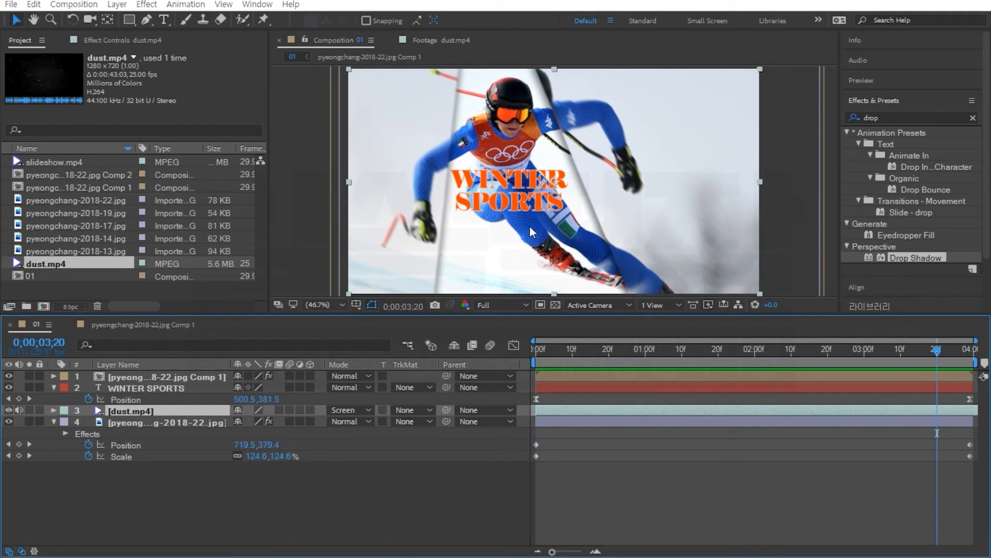
- Save the project under the name slideshow in the current folder, and preview composition 01 again
key(ctrl+s)
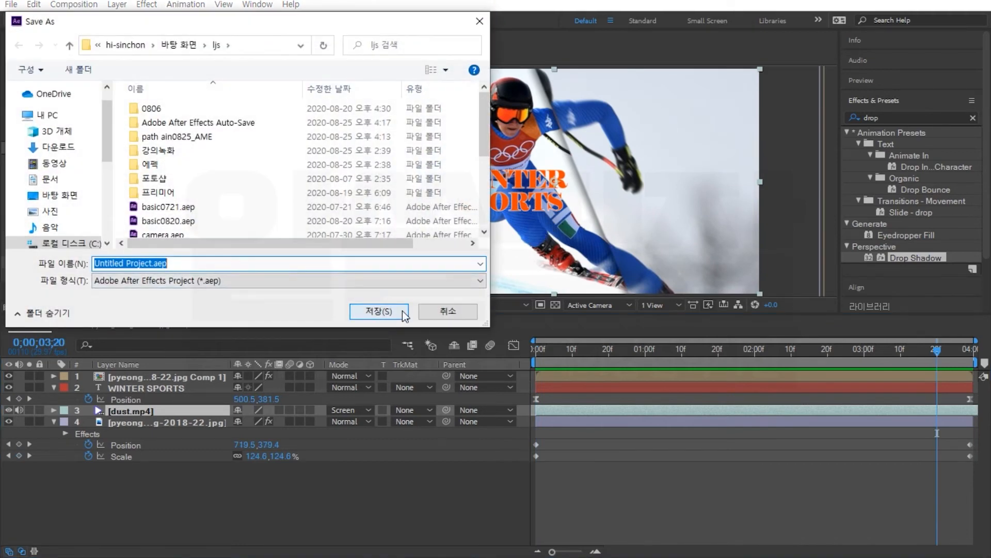
text(slideshow)
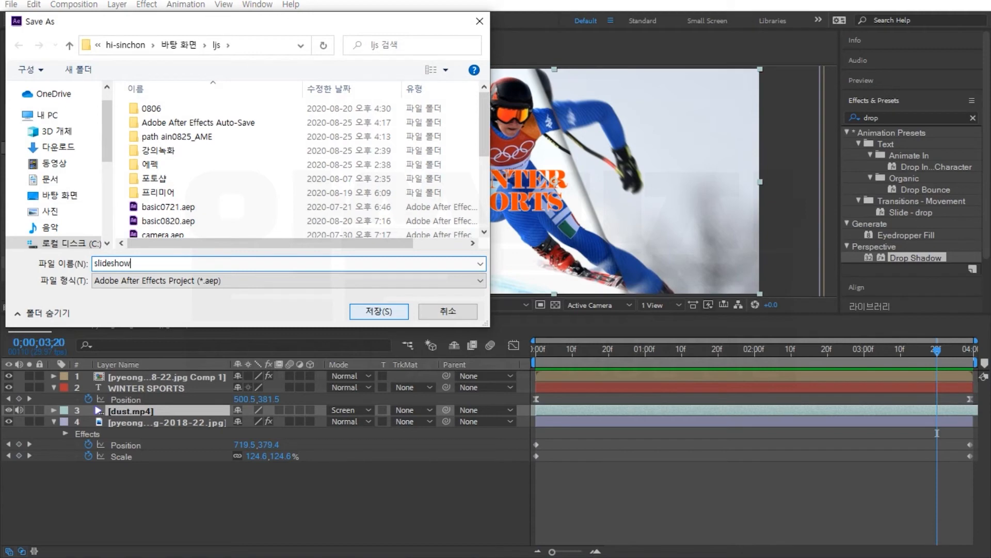
click(402, 310)
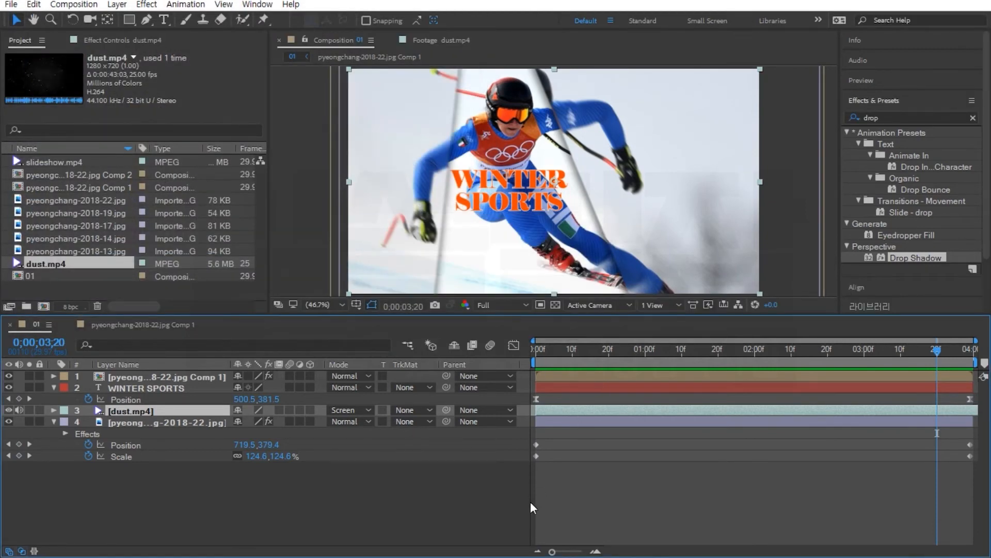
key(space)
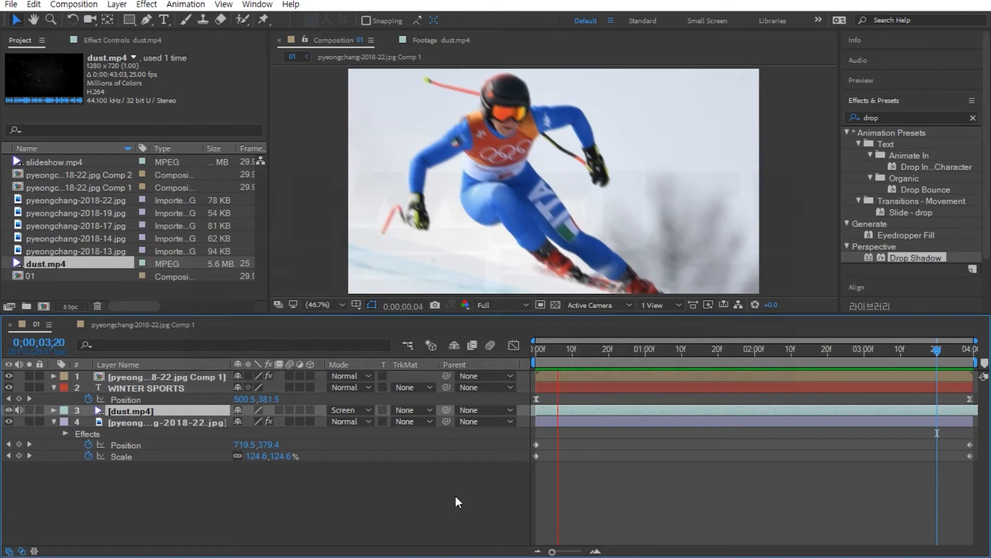
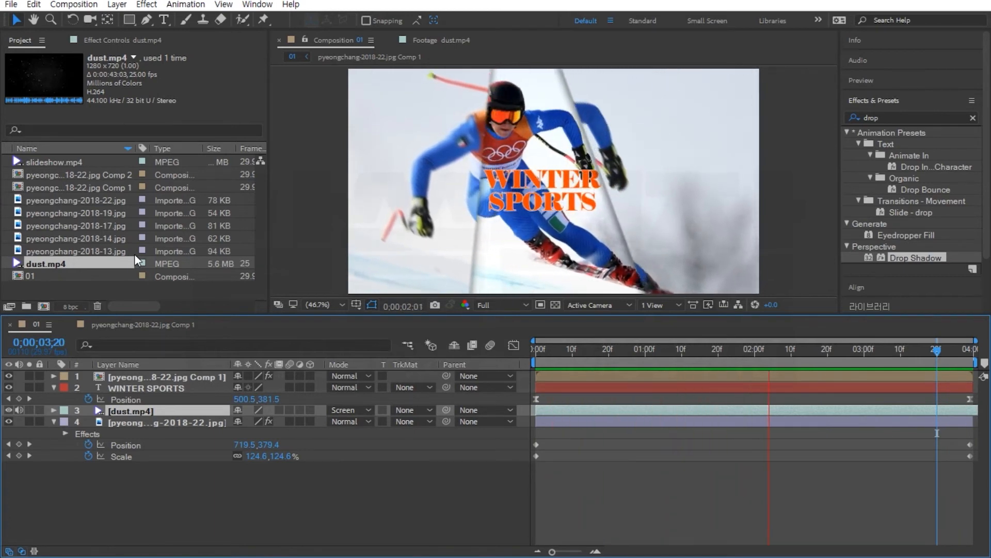
key(space)
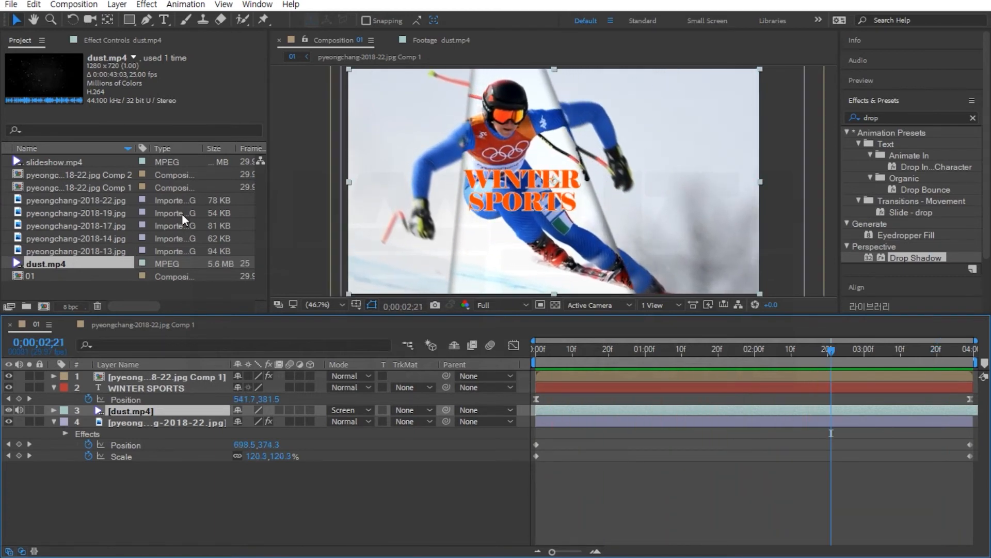
- Open the slideshow.mp4 reference footage and scrub through its photo scenes and titles
click(446, 42)
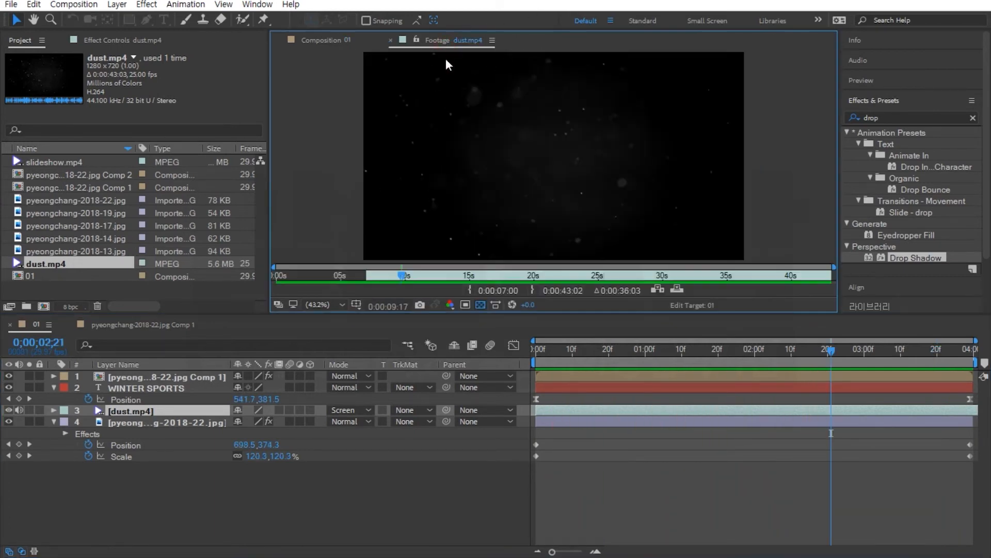
double_click(39, 162)
drag(293, 278, 516, 290)
drag(576, 292, 377, 299)
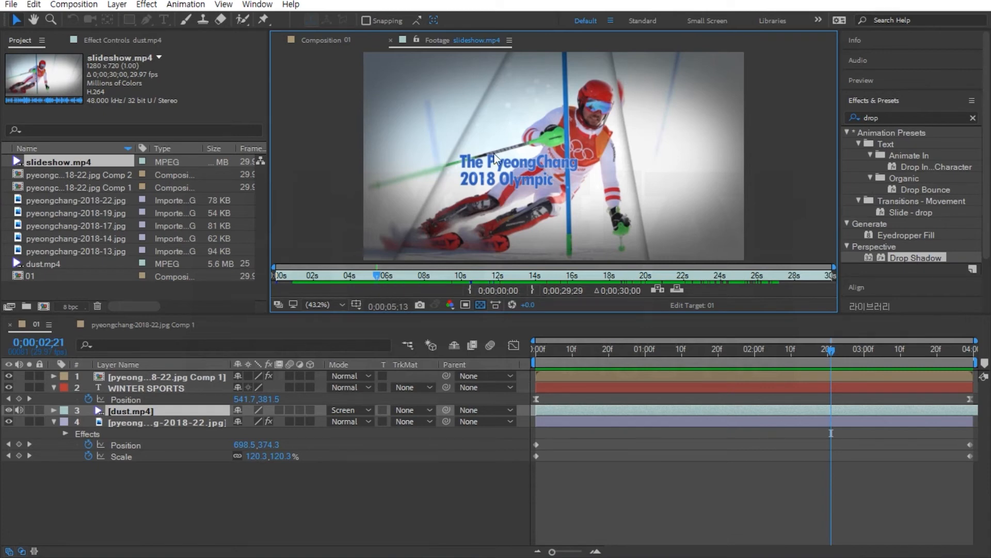
drag(380, 278, 514, 286)
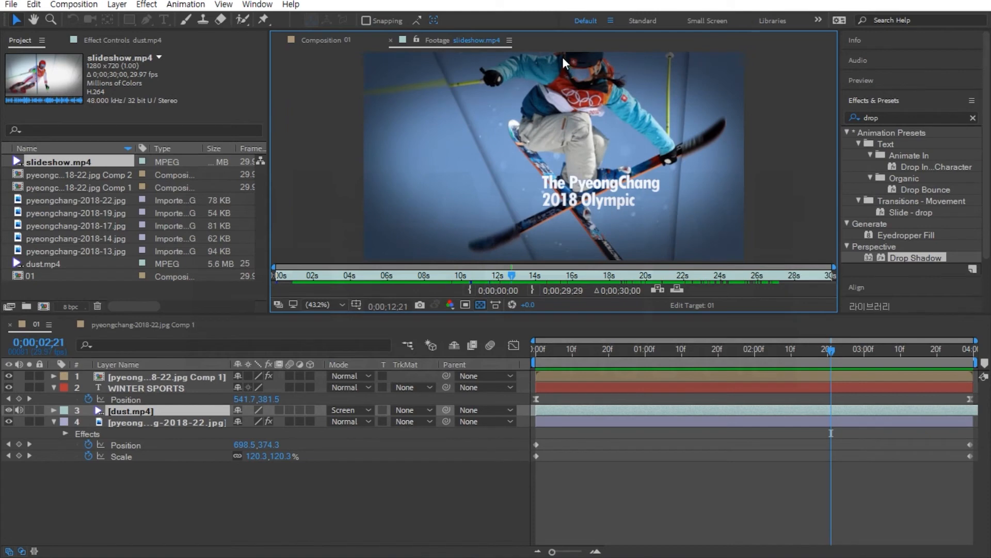
drag(509, 275, 300, 279)
drag(333, 280, 333, 281)
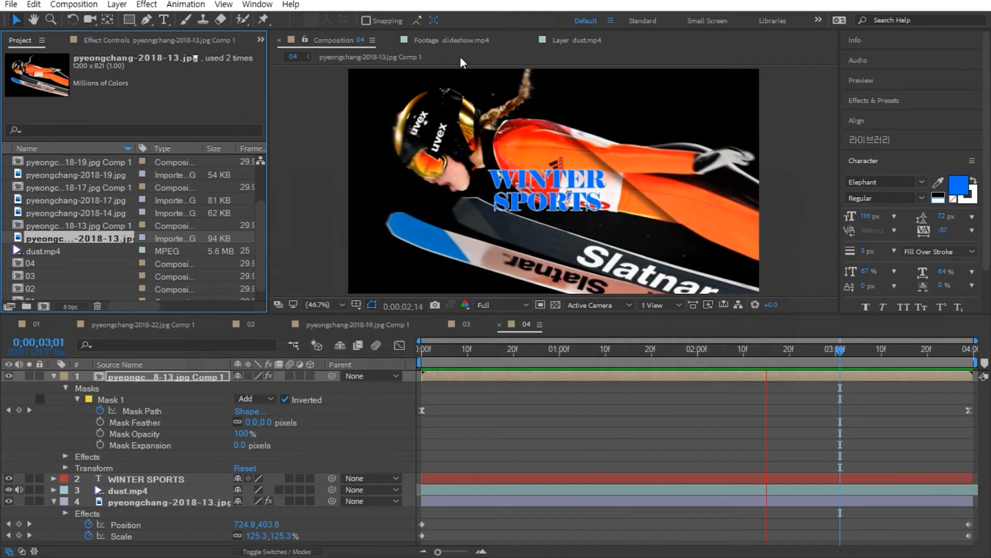
- Examine the colored diagonal wipe between the second and third photo scenes in slideshow.mp4, playing it from about 6 seconds
click(465, 39)
mouse_move(332, 275)
mouse_down()
mouse_move(449, 283)
mouse_move(398, 280)
mouse_up()
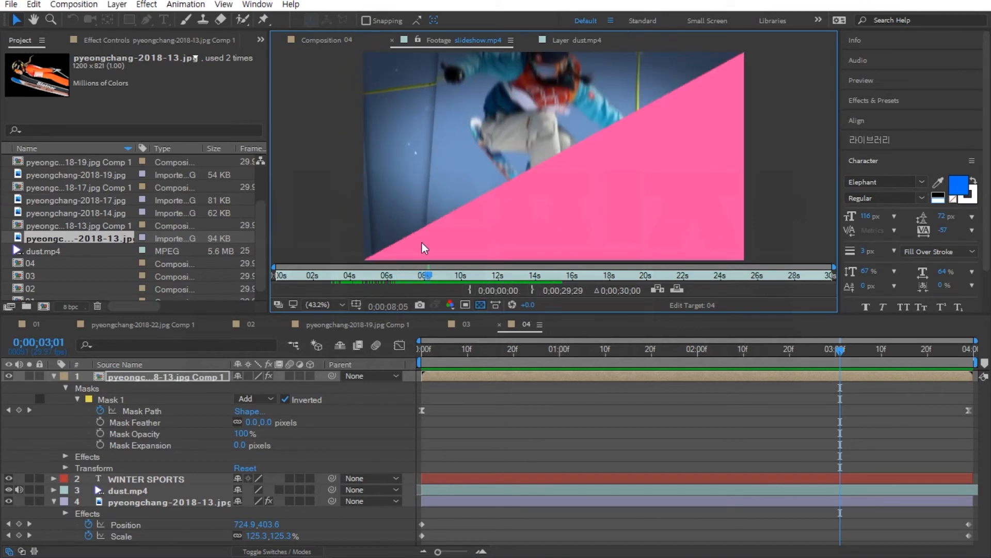
key(space)
click(390, 276)
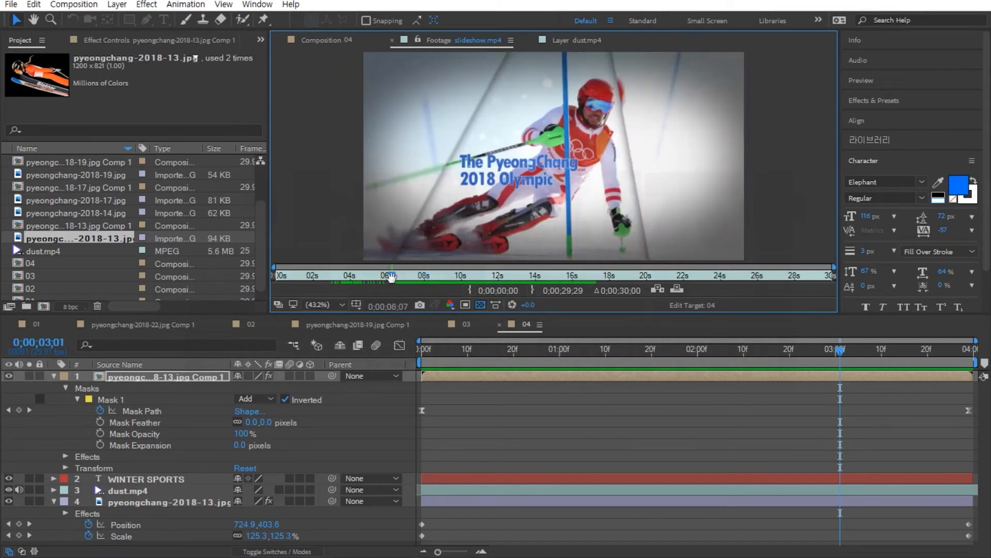
key(space)
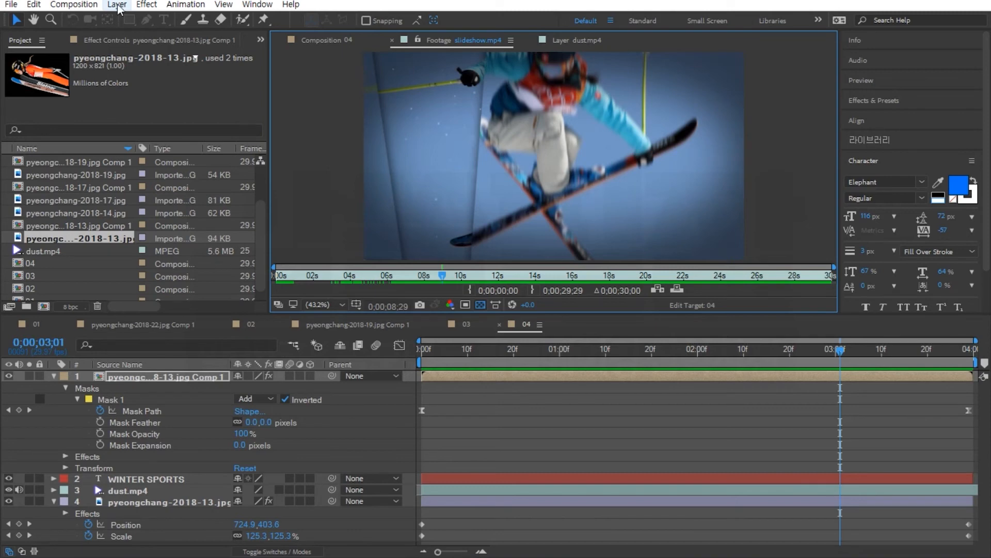
- Create a new composition named transition with the HDV/HDTV 720 29.97 preset and a duration of 1 second
click(89, 6)
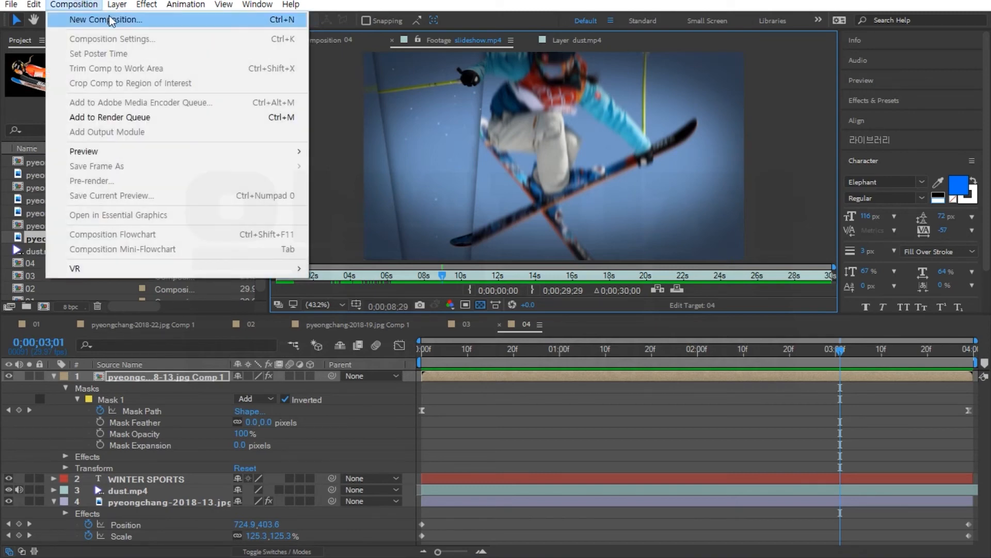
click(109, 21)
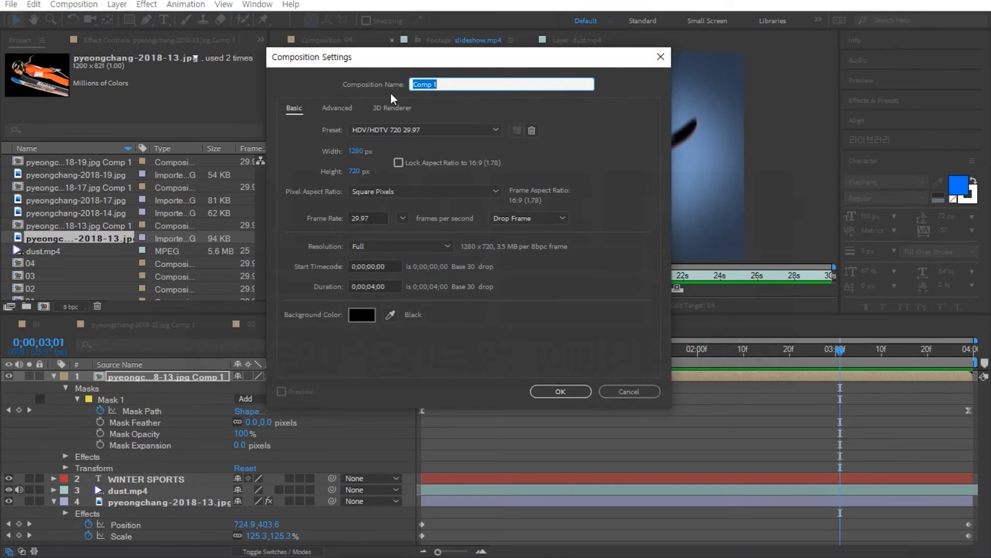
text(transition)
click(390, 286)
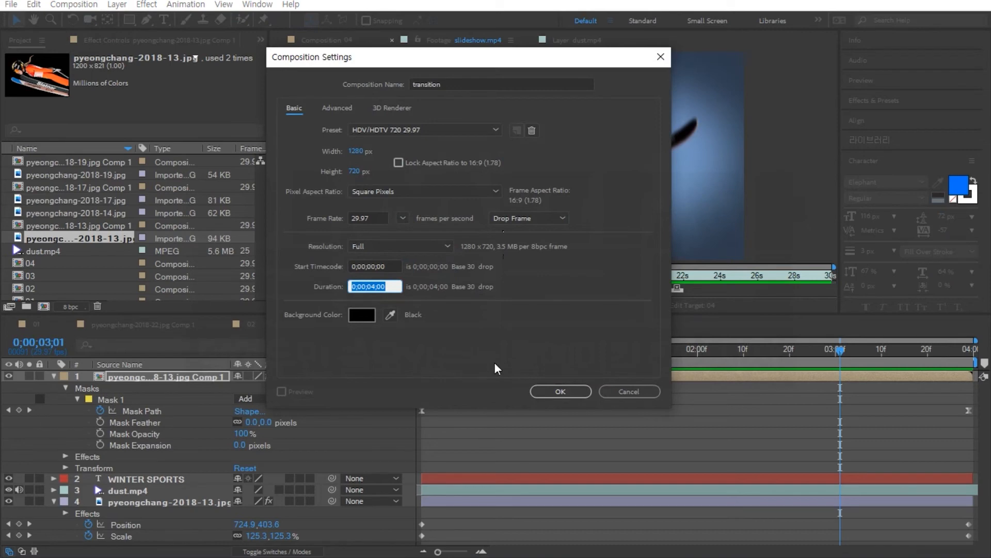
text(1)
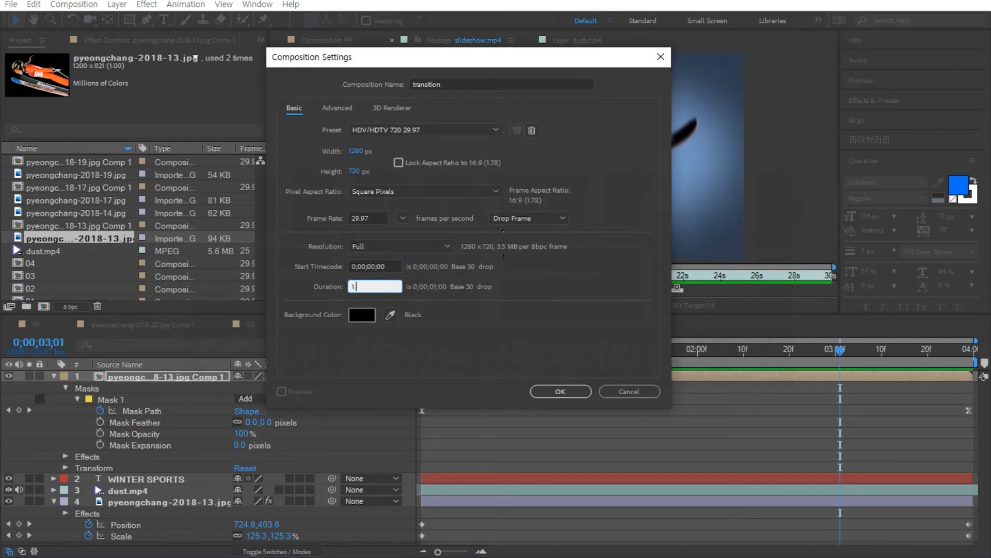
click(553, 392)
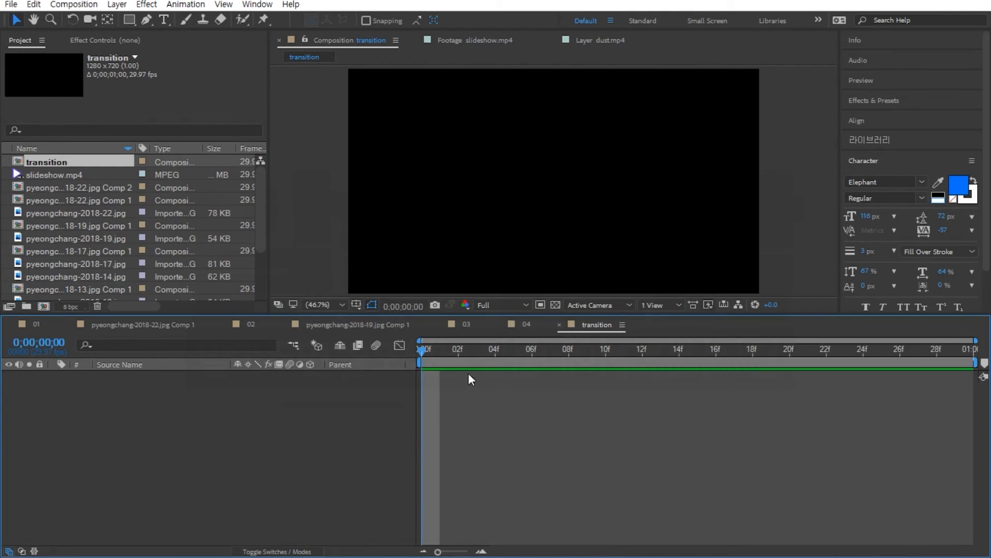
- Add a 1280 x 720 orange solid to the transition composition and show only its Rotation property
click(117, 5)
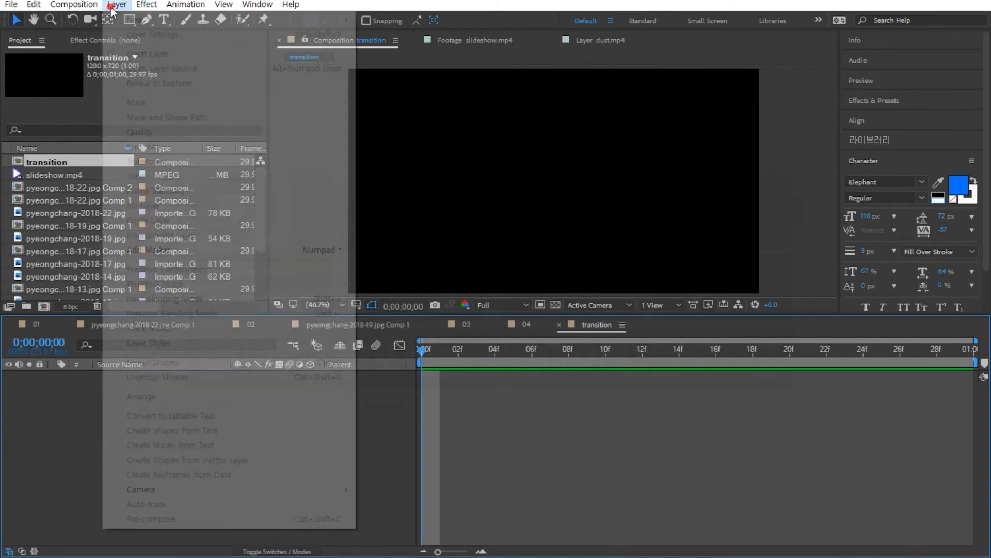
mouse_move(131, 21)
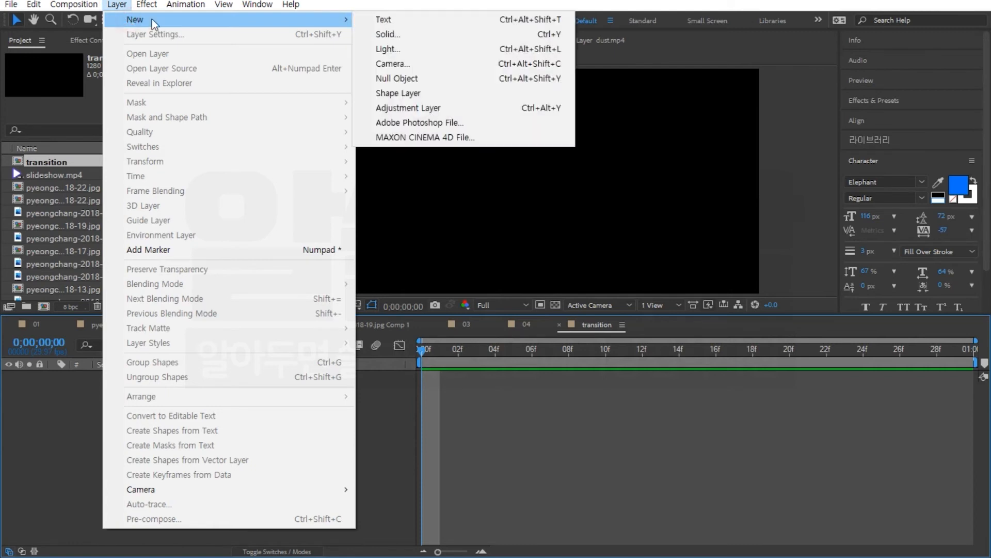
click(419, 33)
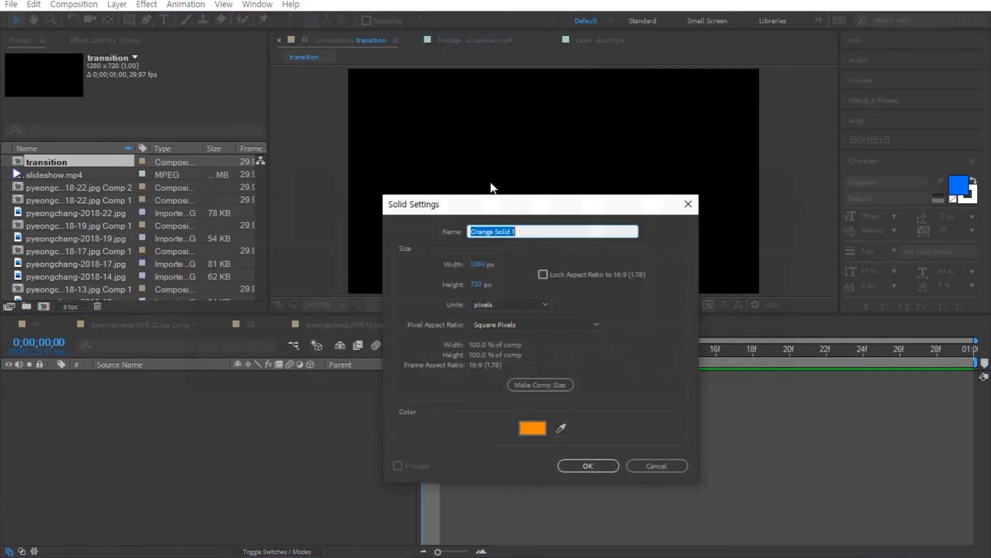
click(588, 467)
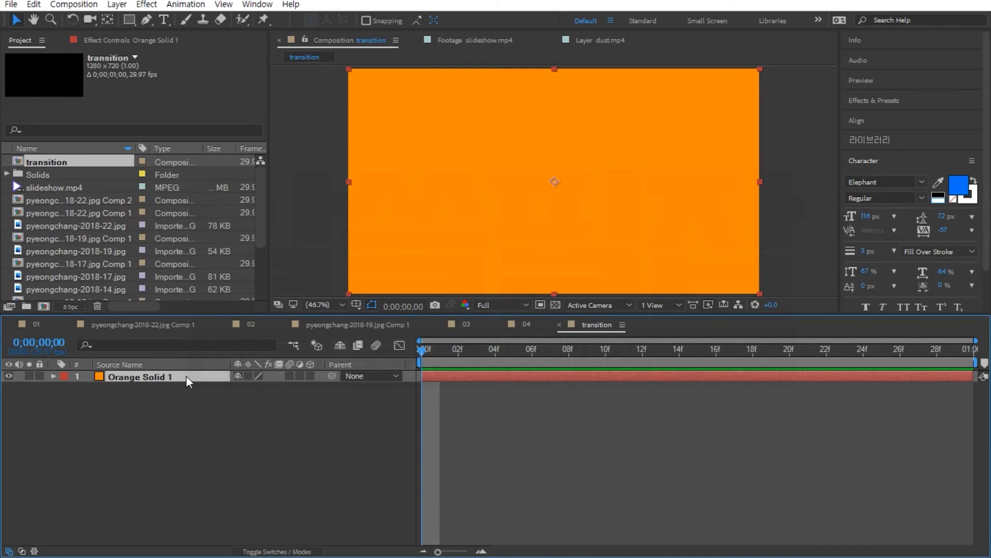
key(r)
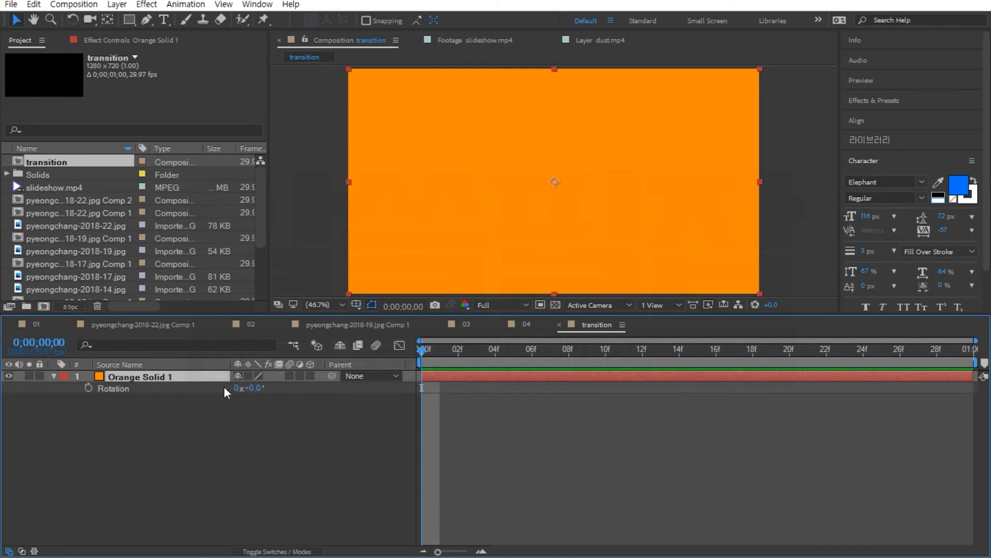
- Try rotating the orange solid counterclockwise about its center, and undo the rotation
drag(257, 391, 227, 390)
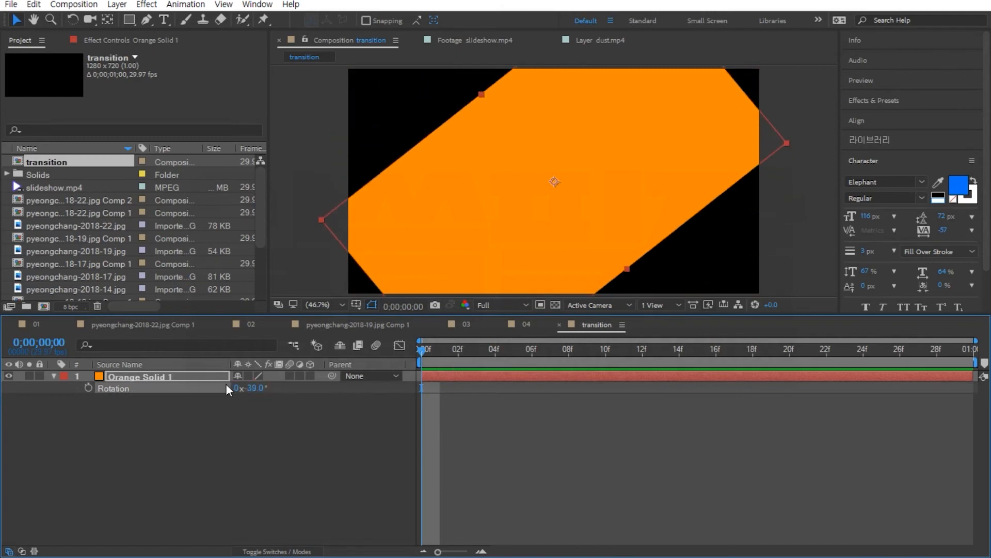
key(ctrl+z)
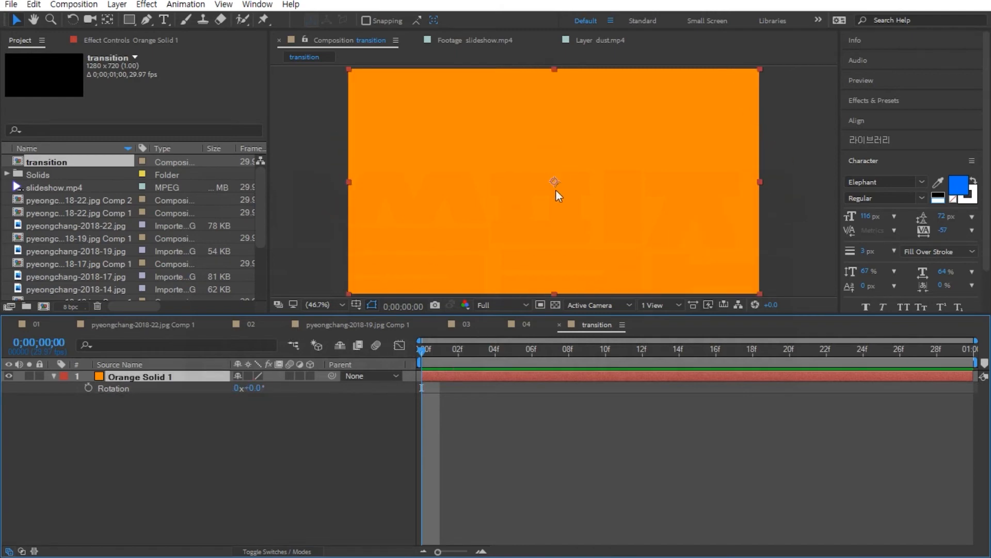
- Check in slideshow.mp4 how the colored wipe rotates across the frame, and return to the transition composition
click(480, 39)
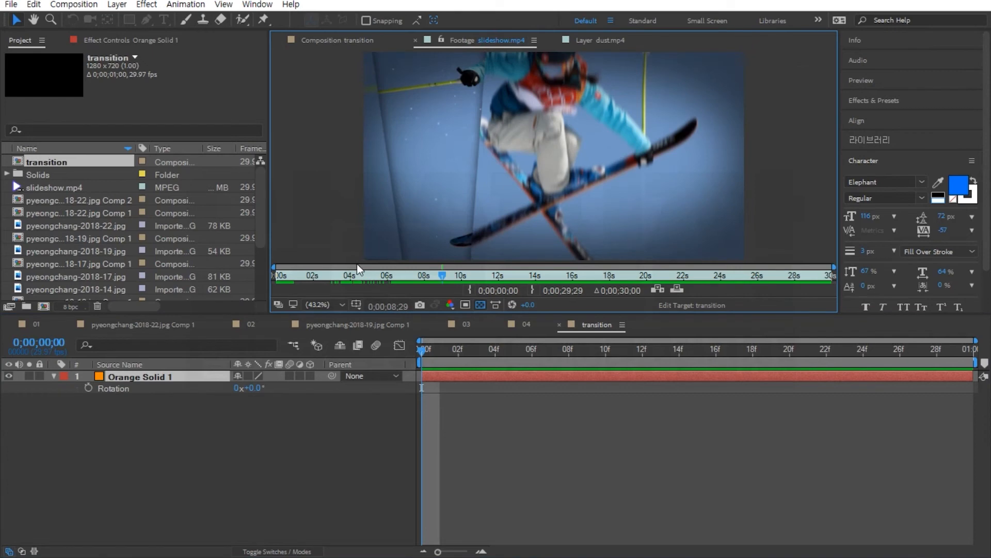
mouse_move(431, 268)
mouse_down()
mouse_move(405, 276)
mouse_move(426, 277)
mouse_move(417, 281)
mouse_up()
click(345, 40)
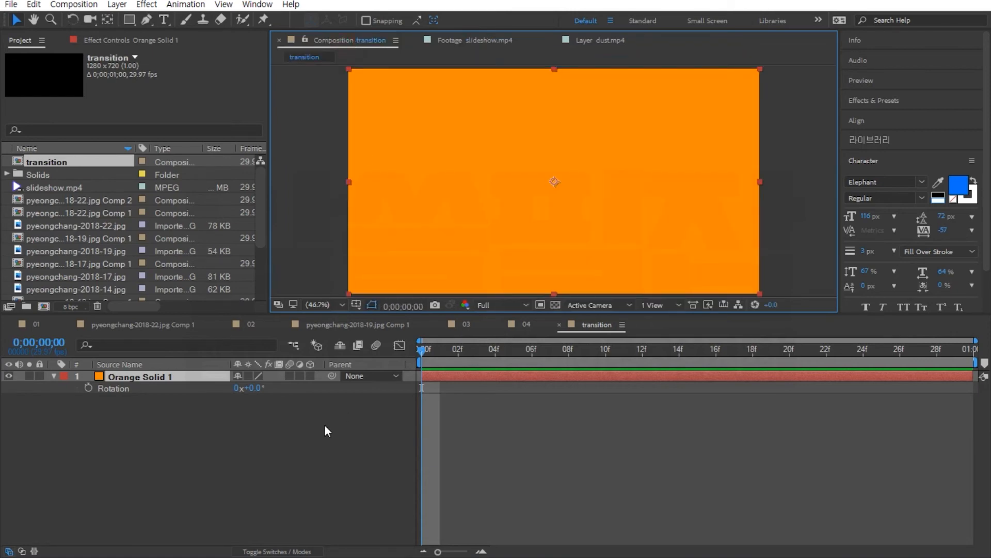
- Move the orange solid's anchor point to its lower-left corner and set a 90° Rotation keyframe at frame 0
click(108, 20)
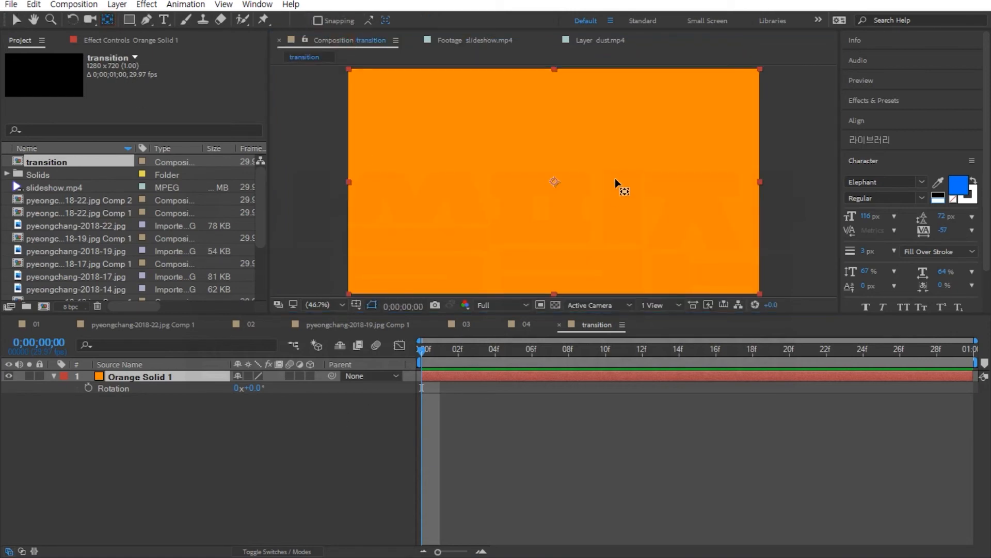
drag(555, 184, 351, 290)
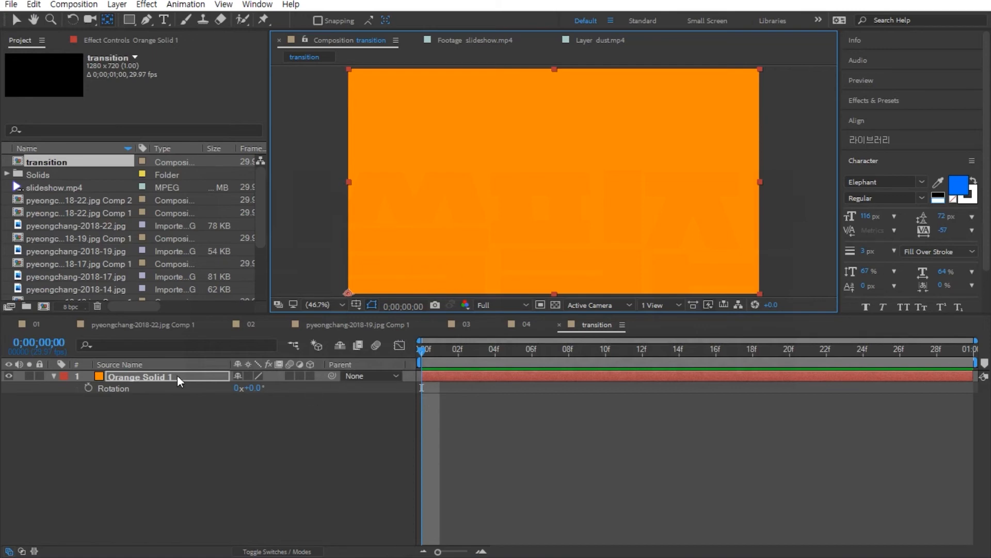
drag(253, 388, 191, 390)
click(254, 388)
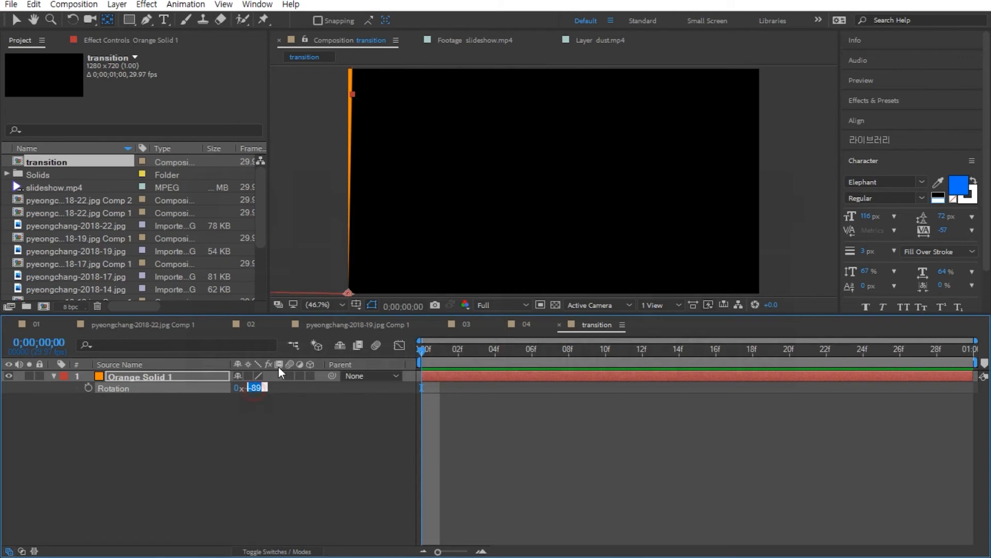
text(90)
key(Return)
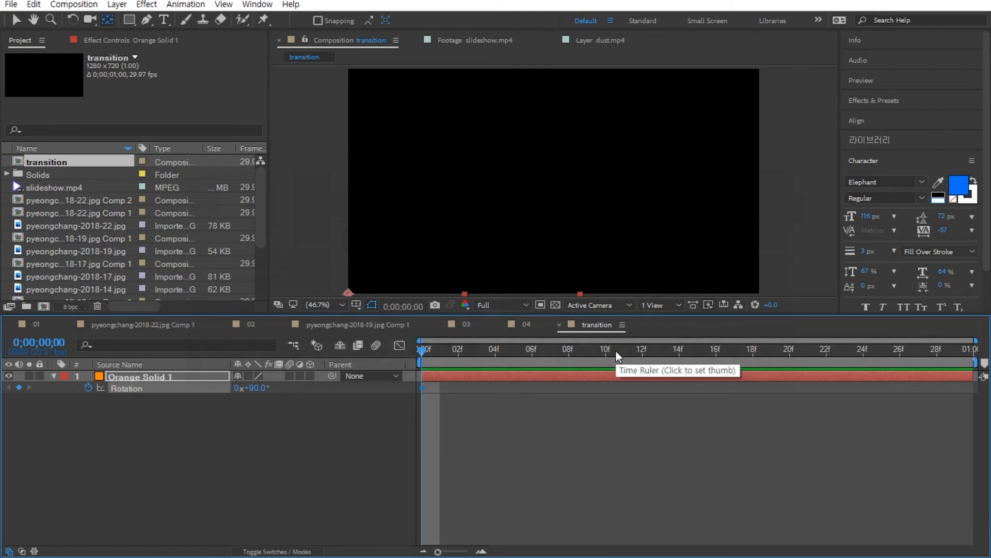
- Add a second Rotation keyframe at frame 18 that turns the orange solid counterclockwise from its starting angle
drag(668, 349, 754, 355)
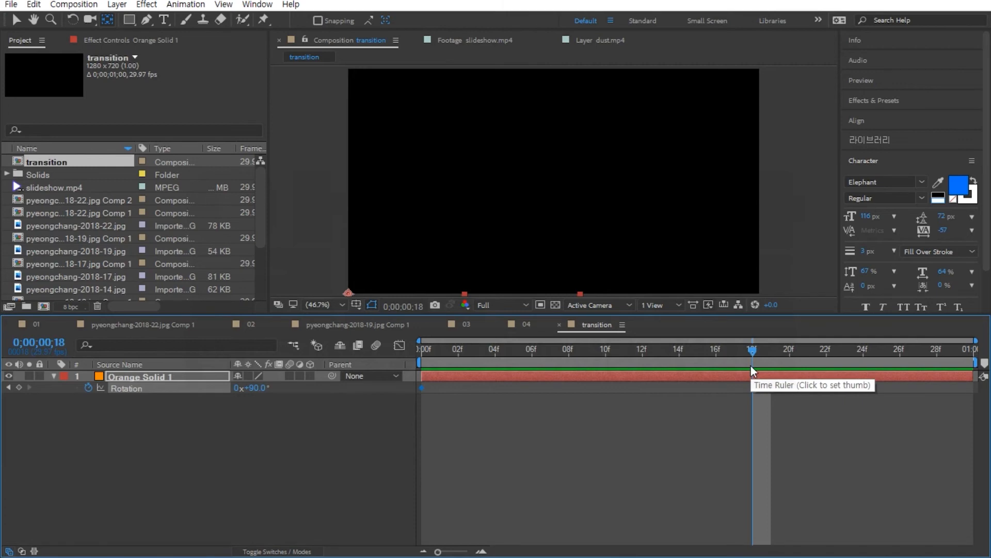
click(256, 391)
click(273, 415)
drag(256, 390, 222, 395)
click(252, 388)
- Set the orange solid's Rotation keyframes to -90° at frame 0 and 90° at frame 18, and preview the wipe
drag(468, 352, 305, 361)
click(255, 389)
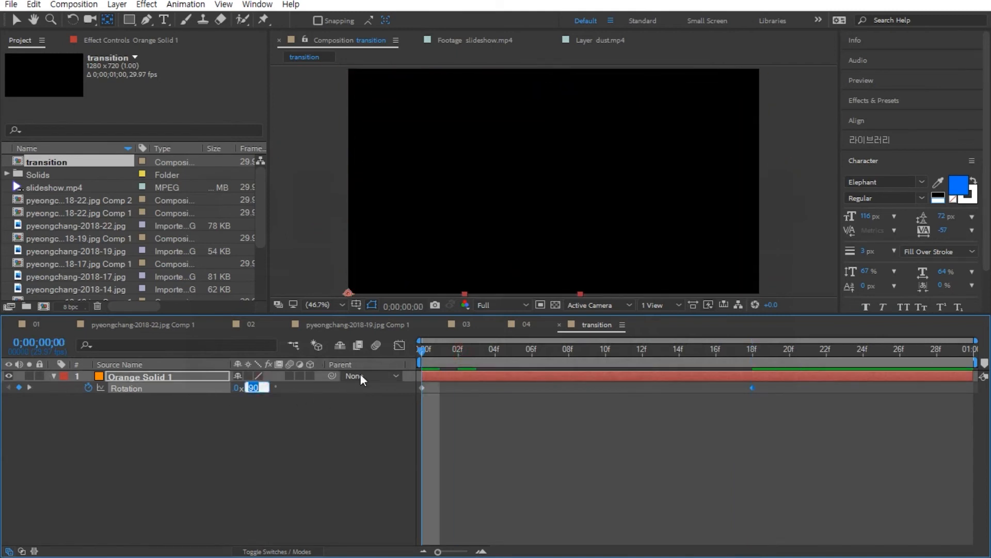
text(-90)
key(Return)
drag(559, 349, 752, 359)
click(254, 388)
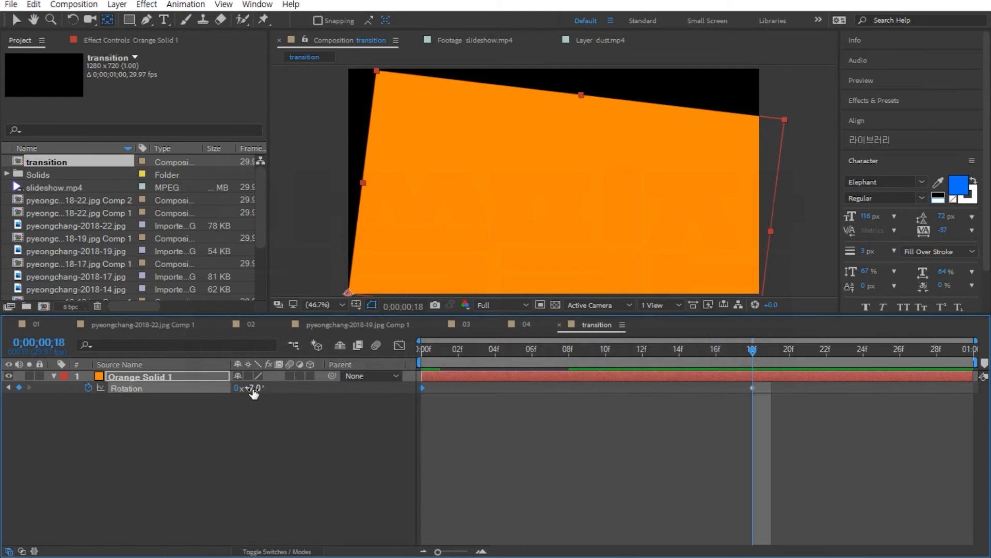
text(90)
key(Return)
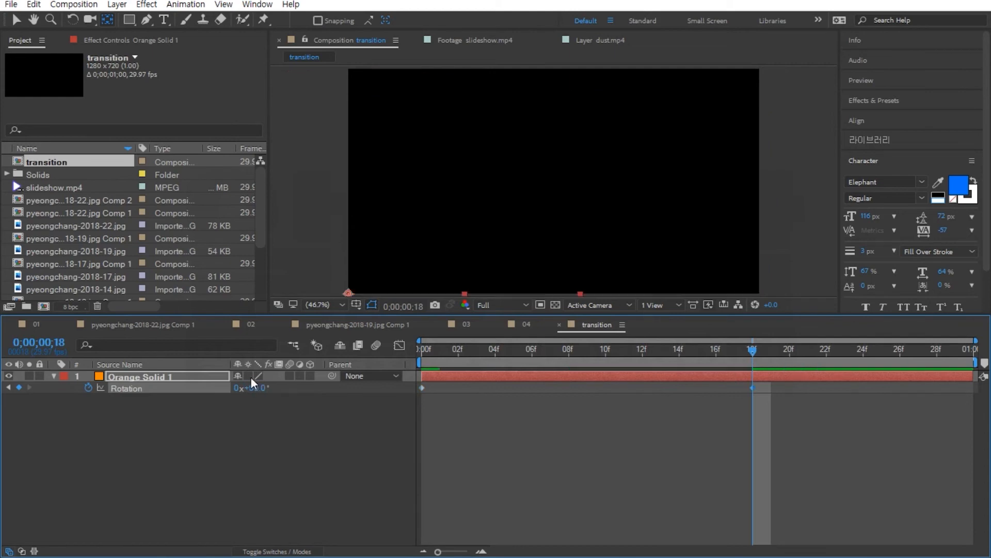
key(space)
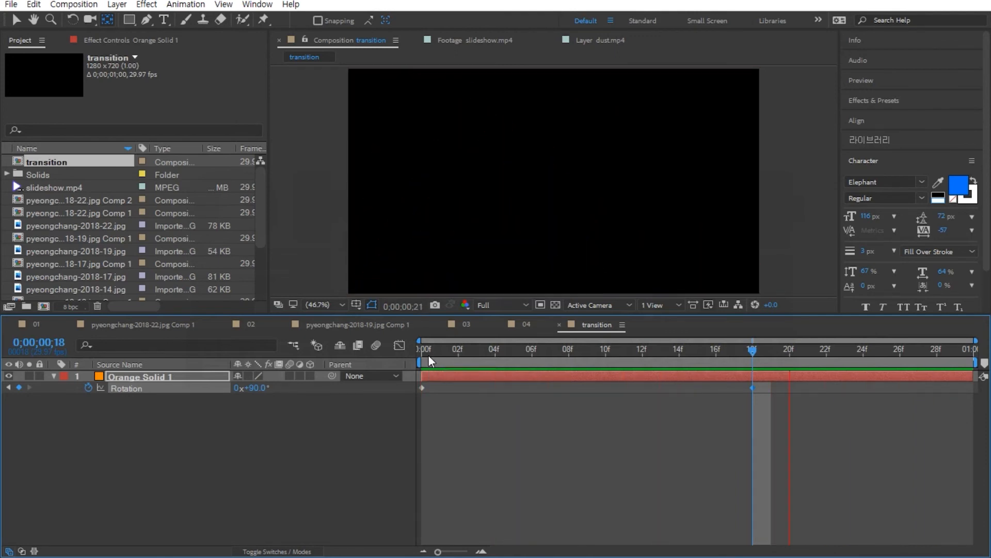
key(space)
- Scale the orange solid to 210% so it covers the whole frame while rotating, and preview the wipe from the first frame
mouse_move(568, 349)
mouse_down()
mouse_move(610, 359)
mouse_move(499, 346)
mouse_move(568, 349)
mouse_up()
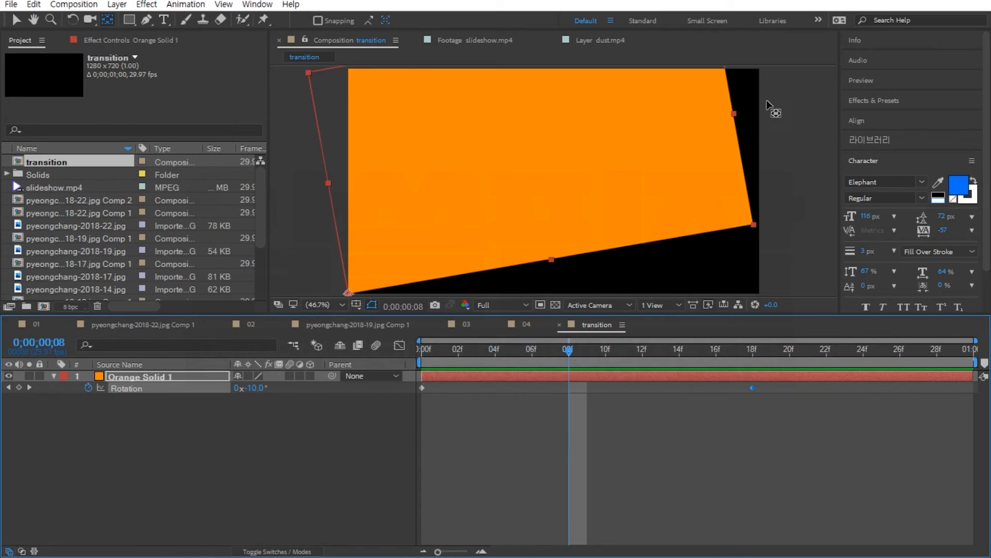
key(v)
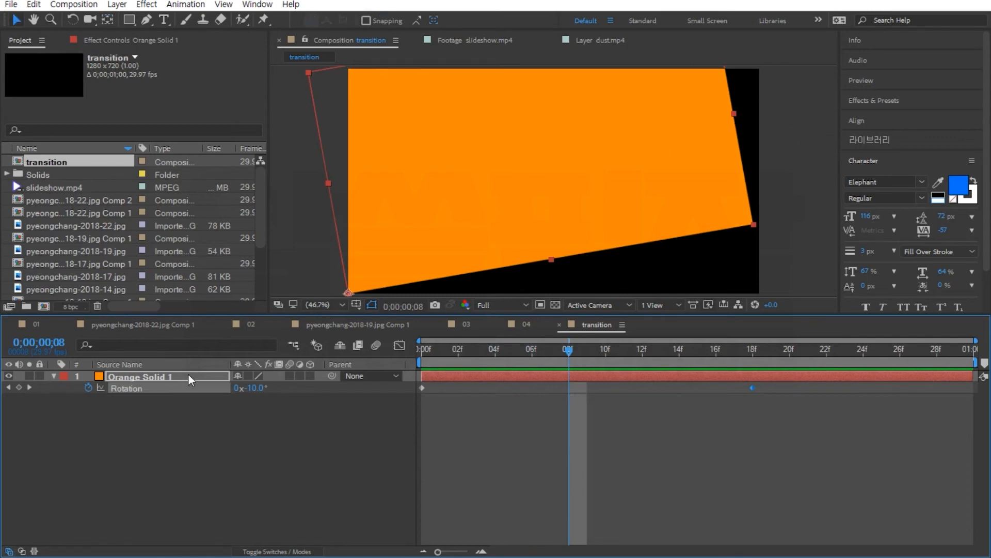
click(154, 379)
key(s)
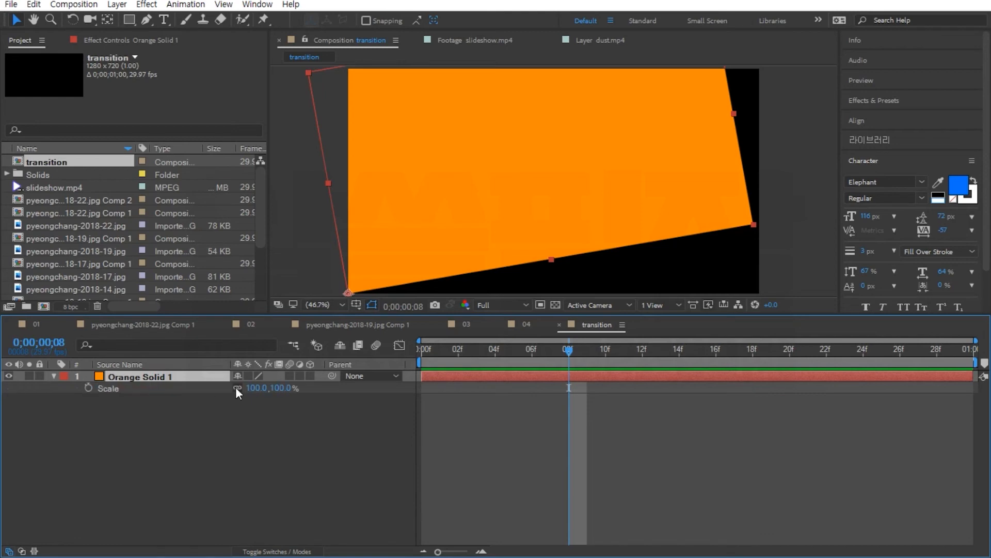
click(256, 388)
text(210)
key(Return)
key(Home)
drag(423, 350, 335, 364)
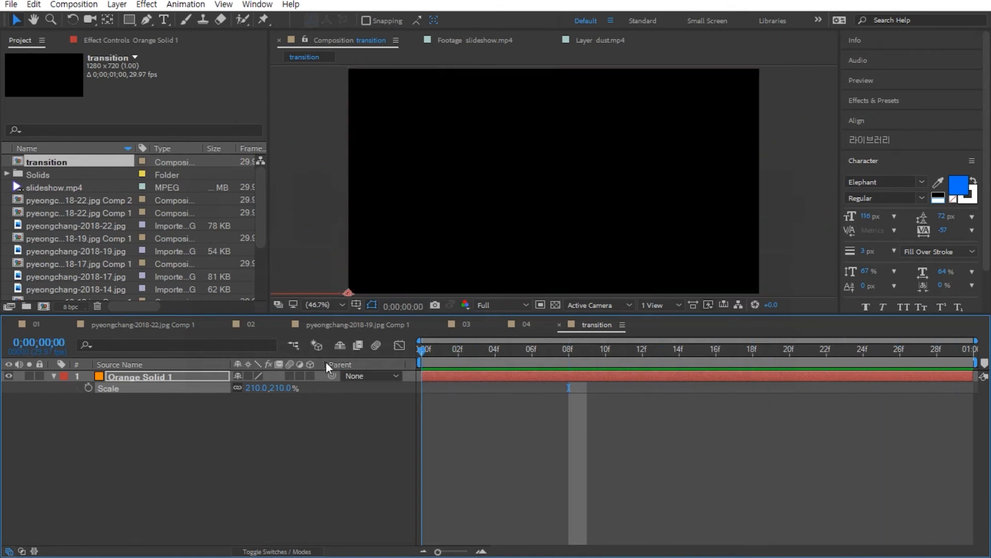
click(150, 377)
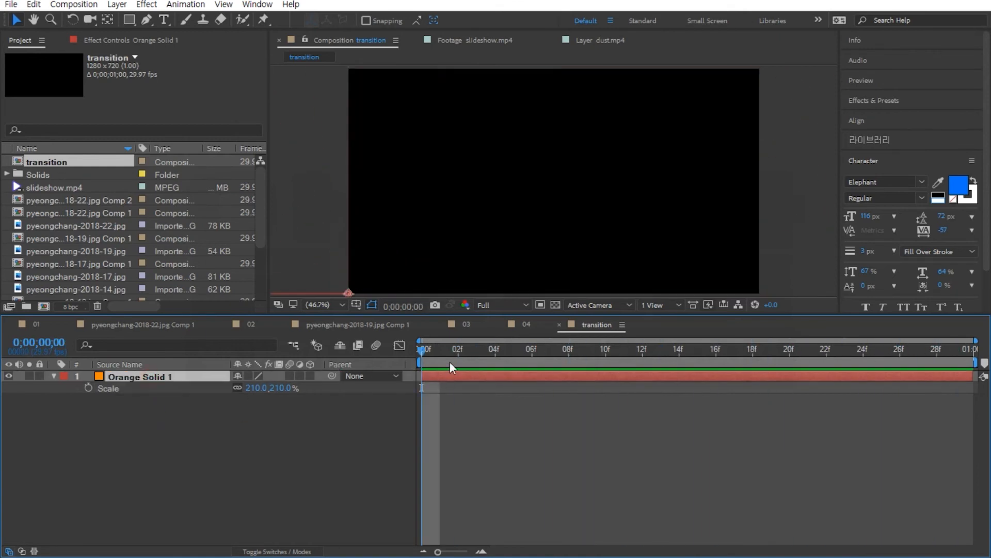
key(space)
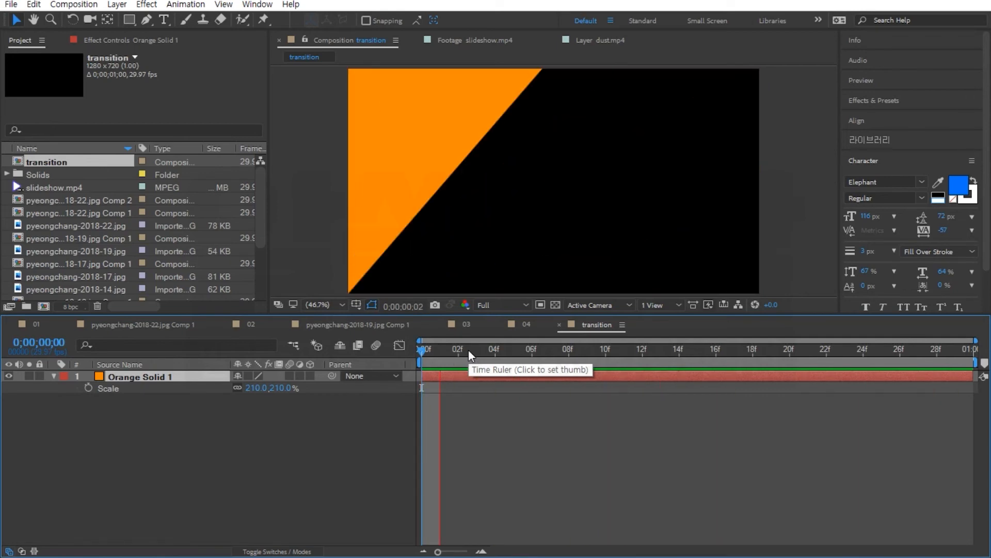
key(space)
- Apply Easy Ease to both Rotation keyframes of the orange solid
click(137, 376)
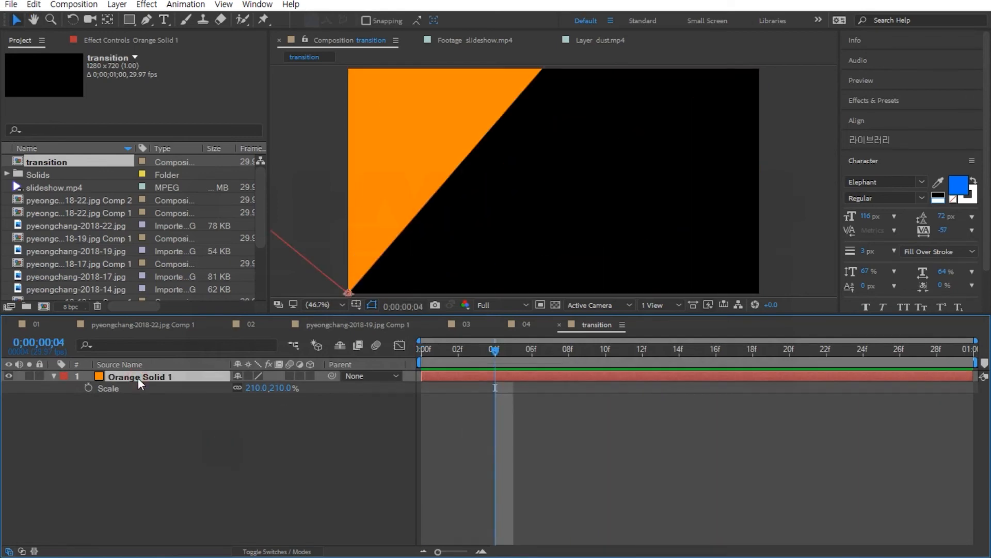
key(r)
drag(796, 427, 403, 382)
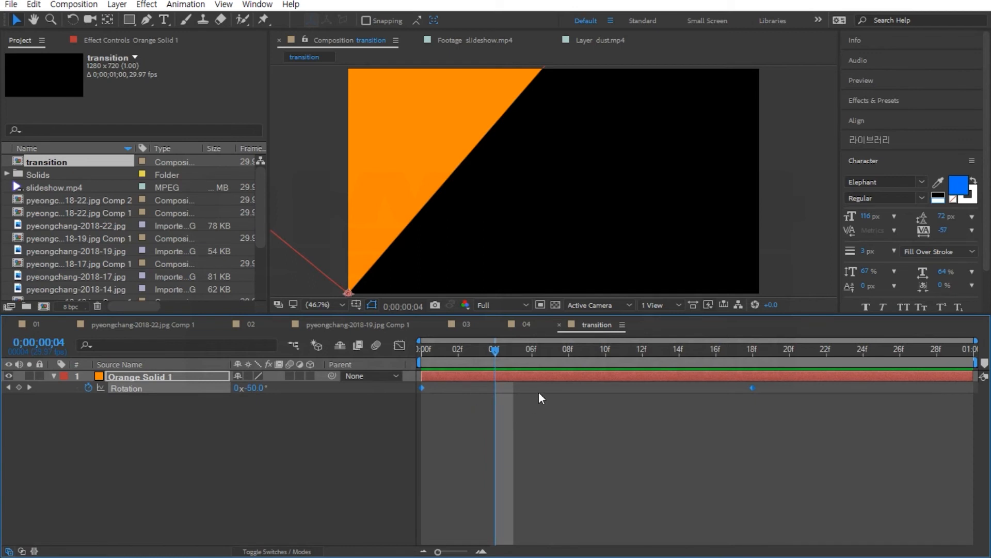
key(F9)
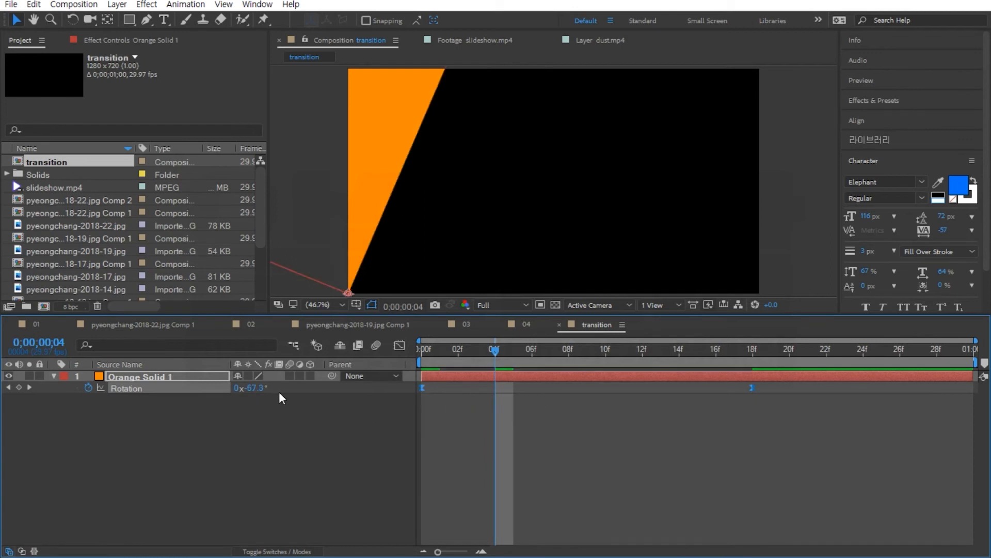
- Reshape the rotation's speed graph to peak between frames 3 and 4 with a long slow-down, and preview the result
click(400, 345)
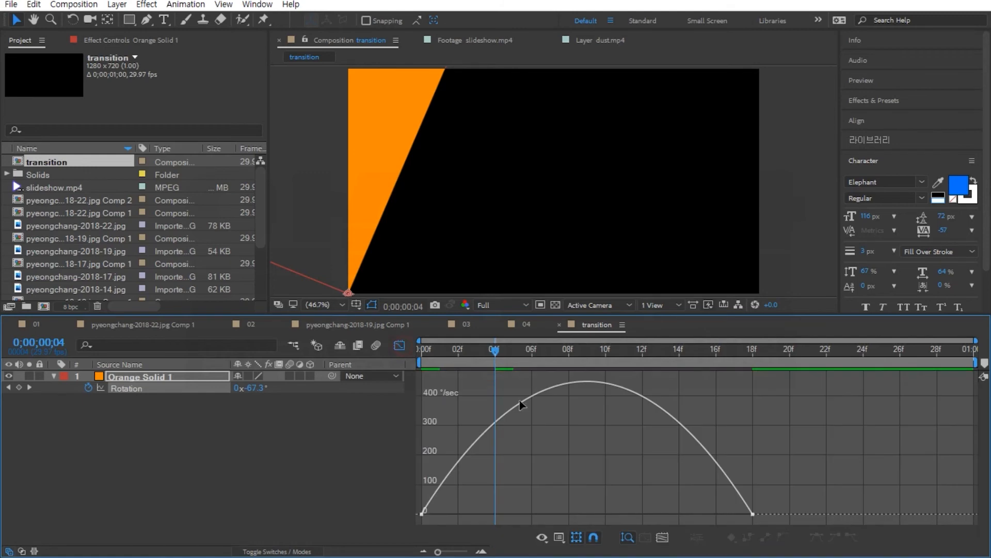
click(753, 514)
drag(696, 515, 529, 516)
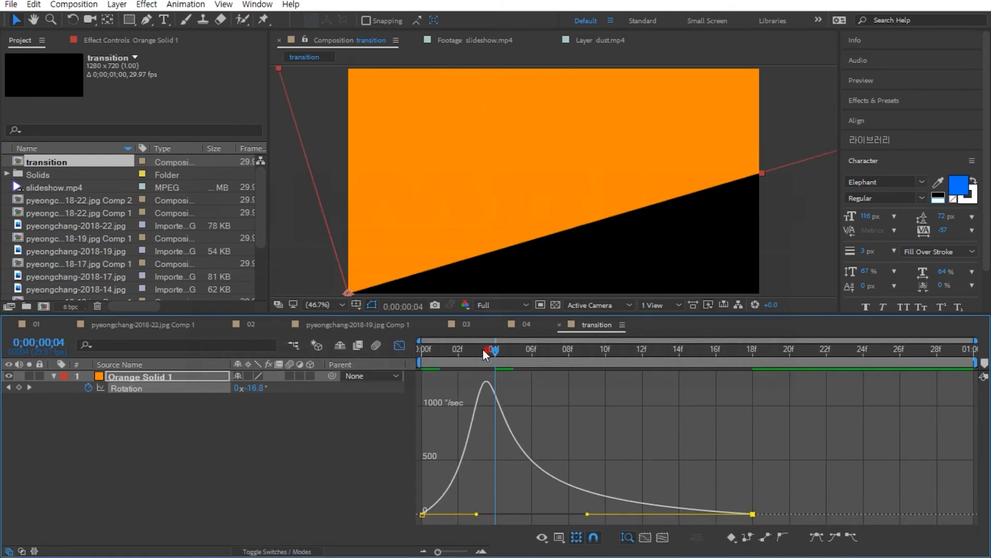
drag(484, 351, 418, 350)
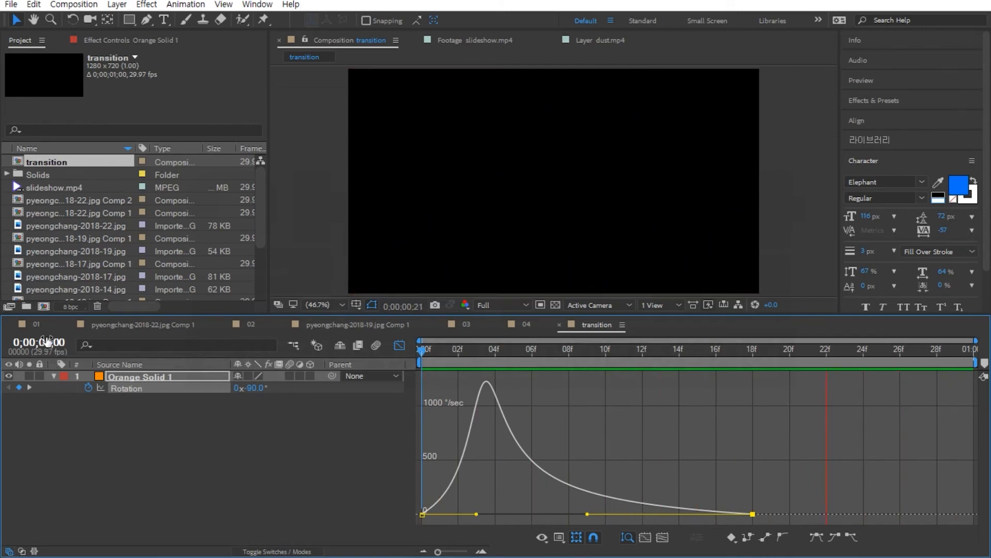
key(space)
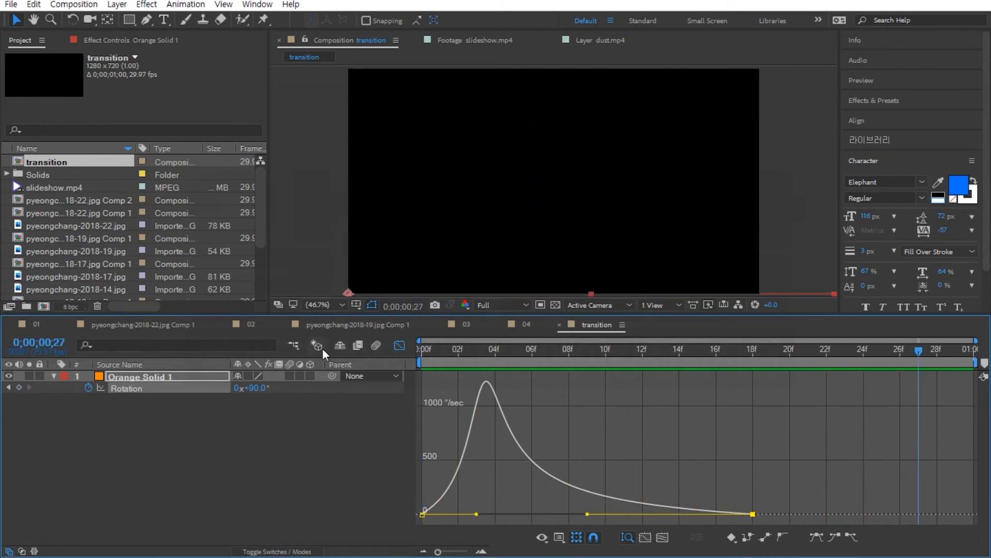
click(399, 344)
- Duplicate the animated orange solid three times
click(306, 439)
click(137, 378)
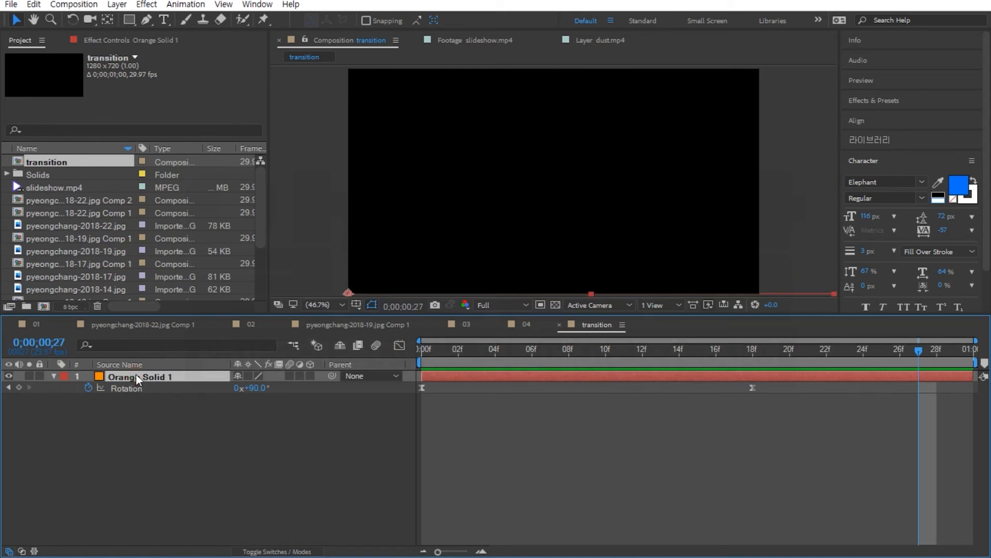
click(162, 445)
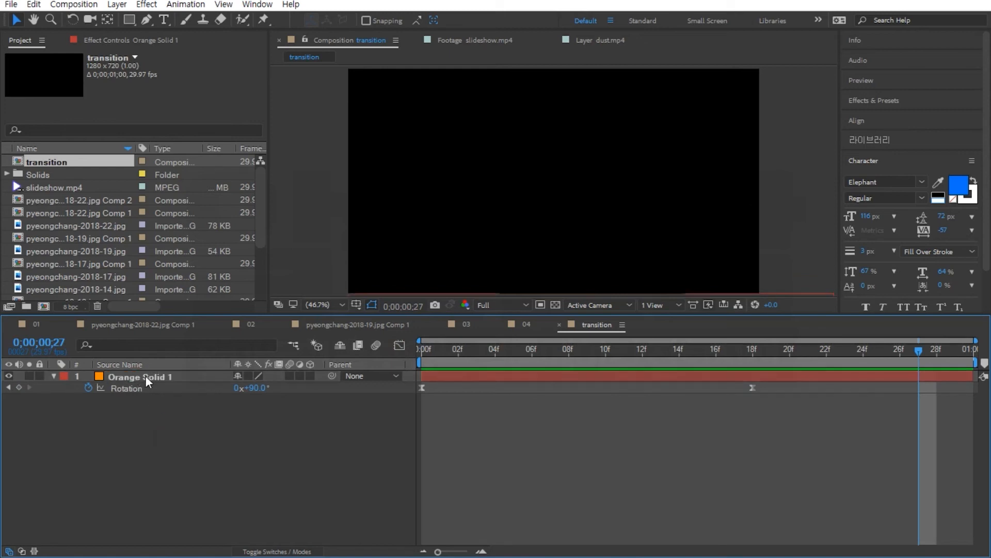
click(145, 376)
key(ctrl+d)
key(ctrl+d)
key(ctrl+d)
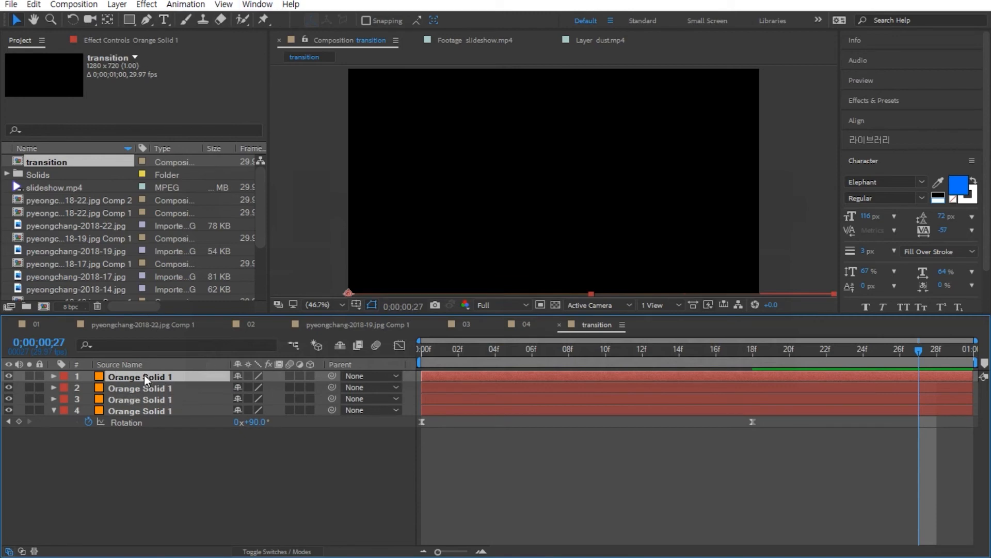
- Recolor the topmost duplicate green as a new solid, leaving the other layers orange
click(117, 4)
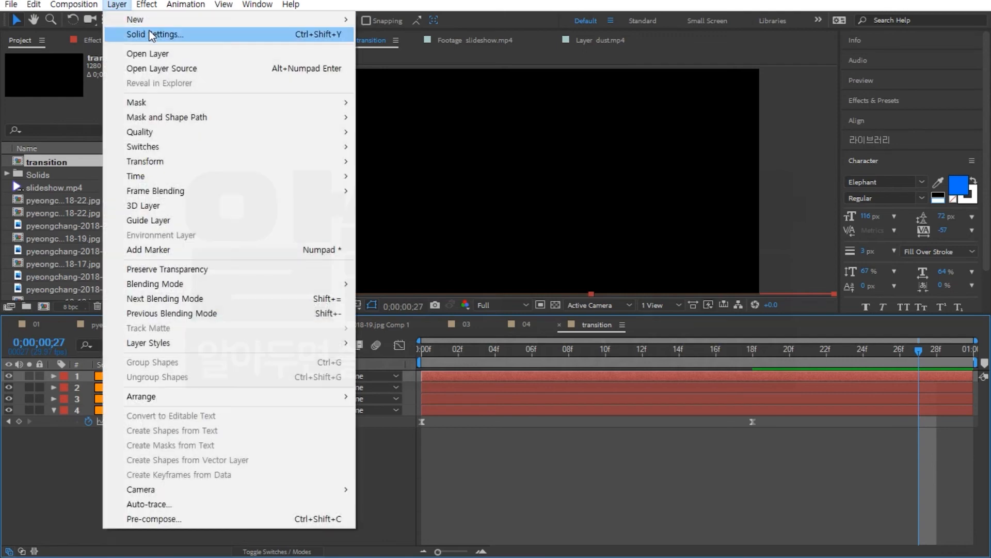
click(151, 35)
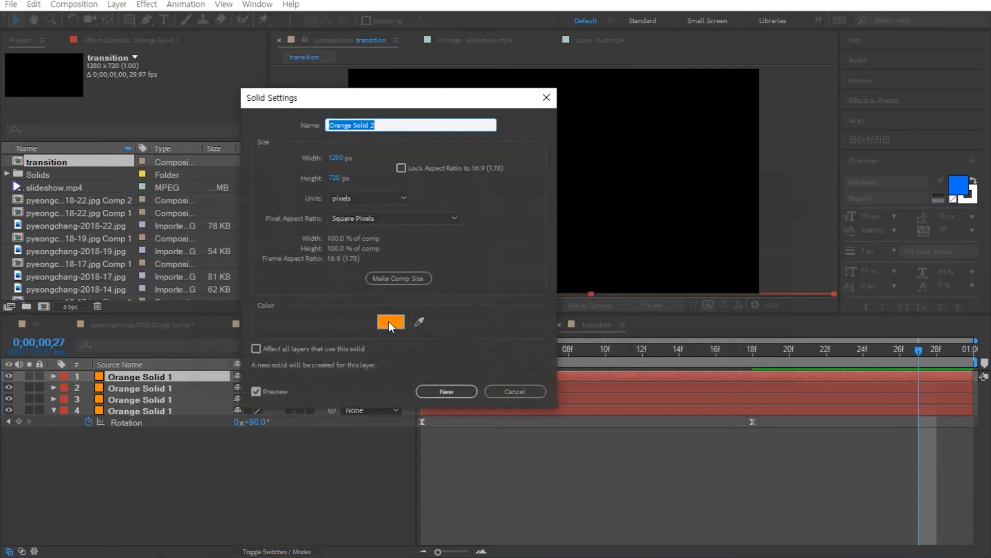
click(388, 320)
drag(475, 386, 475, 367)
click(574, 252)
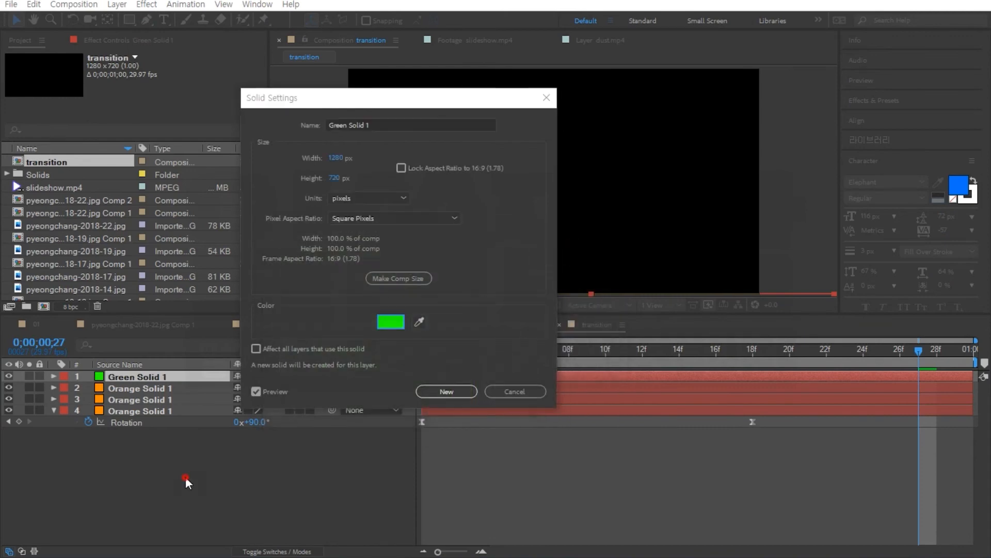
click(464, 392)
- Recolor the second layer's solid cyan as a new solid
click(161, 391)
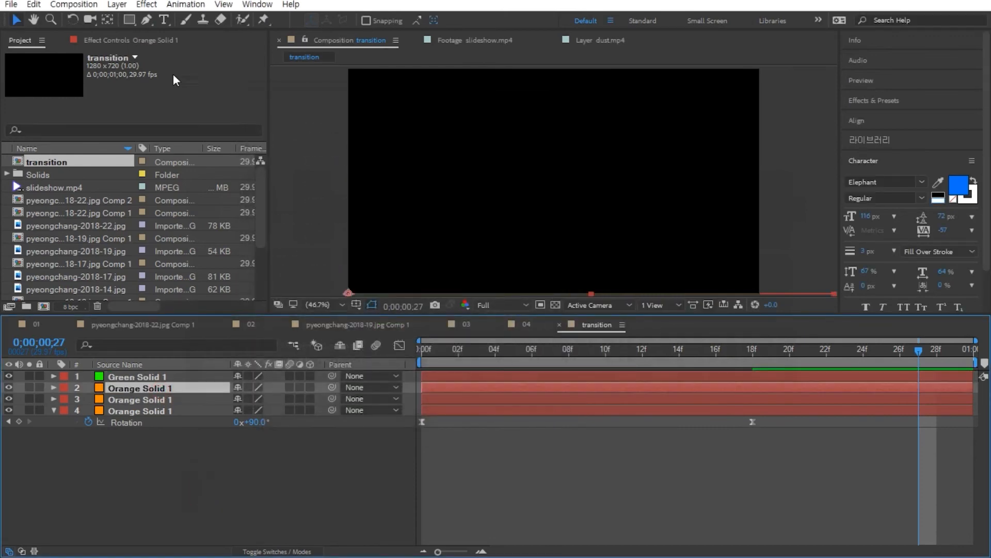
click(116, 4)
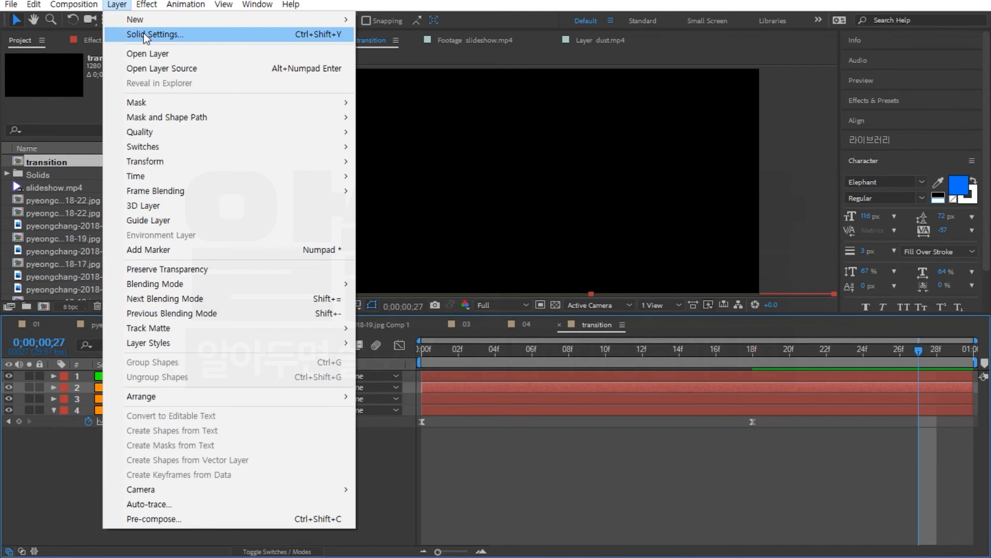
click(155, 34)
click(394, 323)
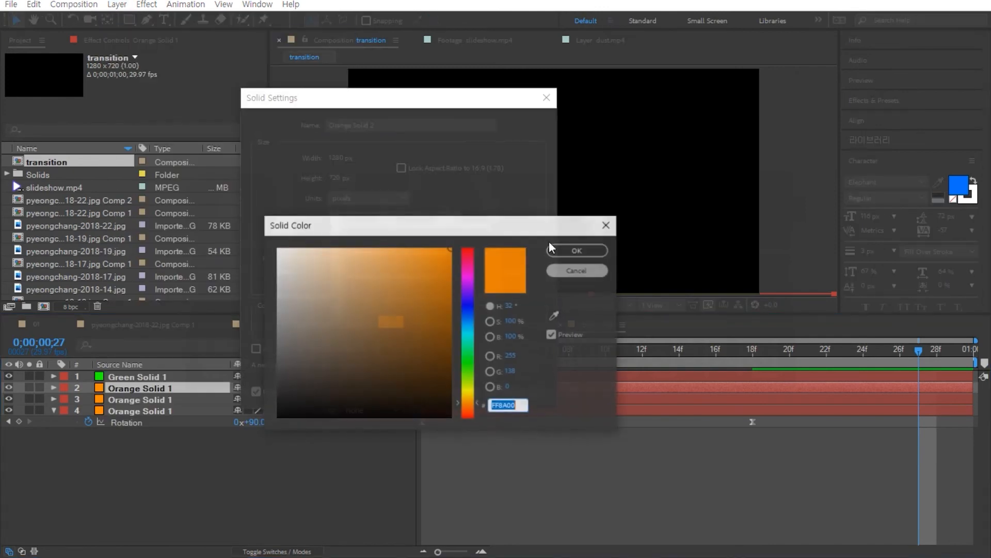
click(470, 336)
click(588, 251)
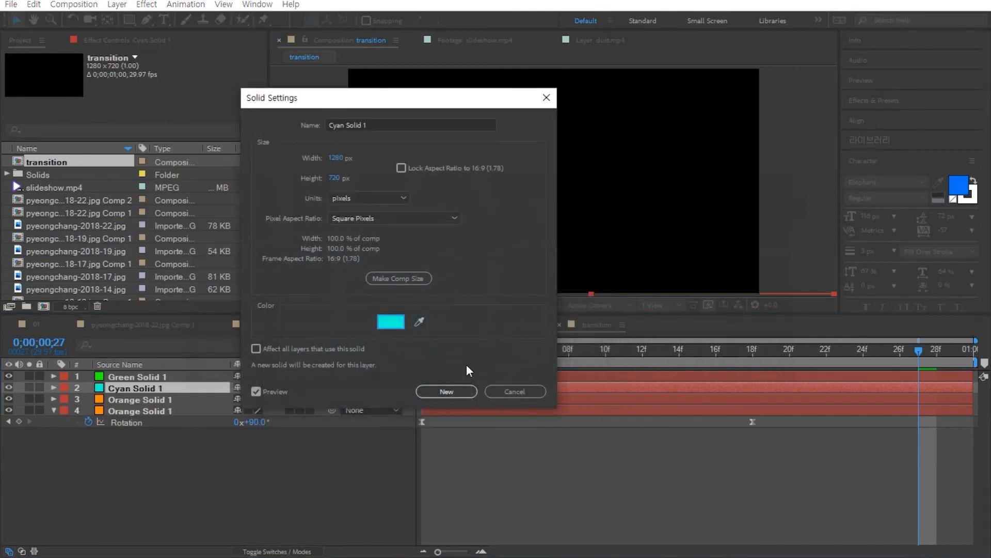
click(442, 391)
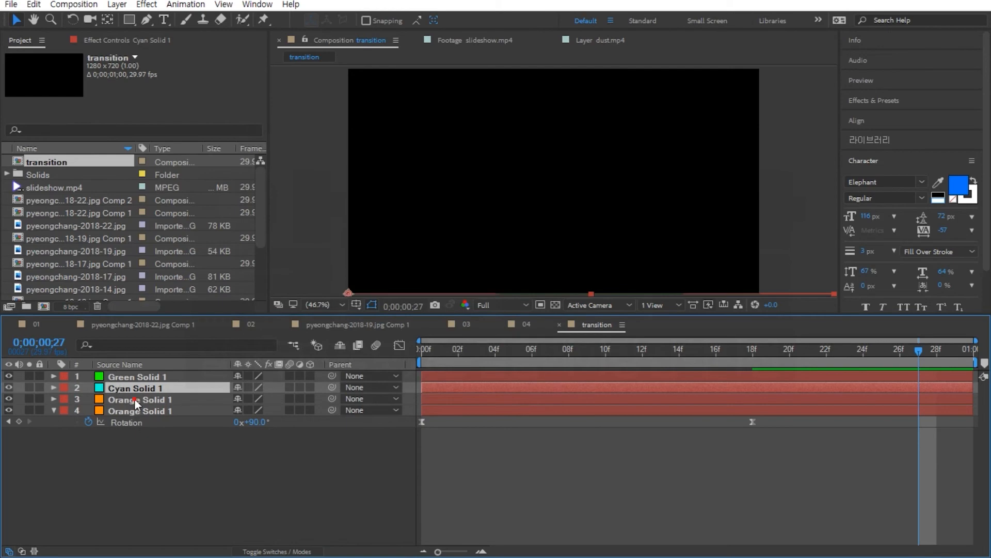
- Recolor the third layer's solid magenta as a new solid
click(134, 398)
click(116, 4)
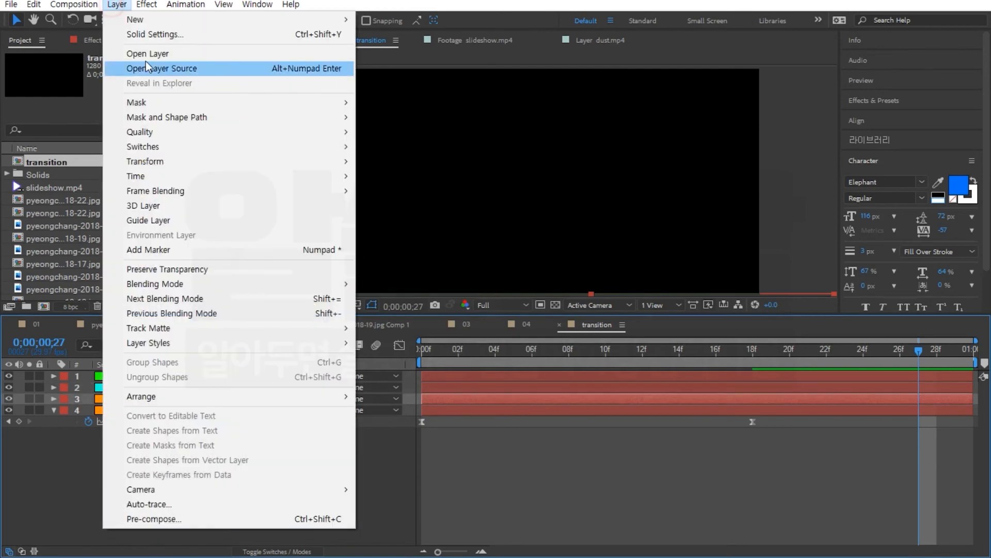
click(152, 33)
click(387, 321)
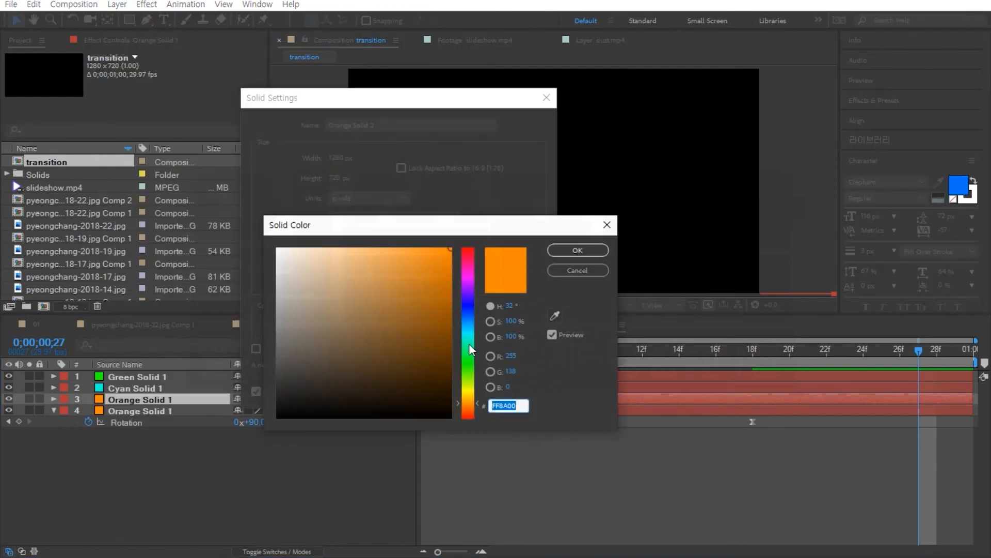
drag(469, 343, 470, 280)
click(577, 250)
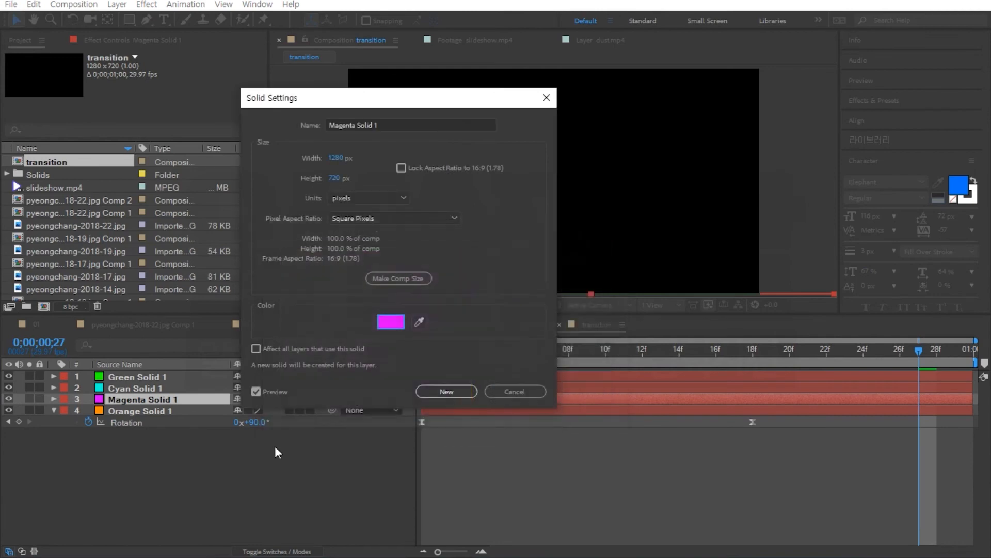
click(454, 390)
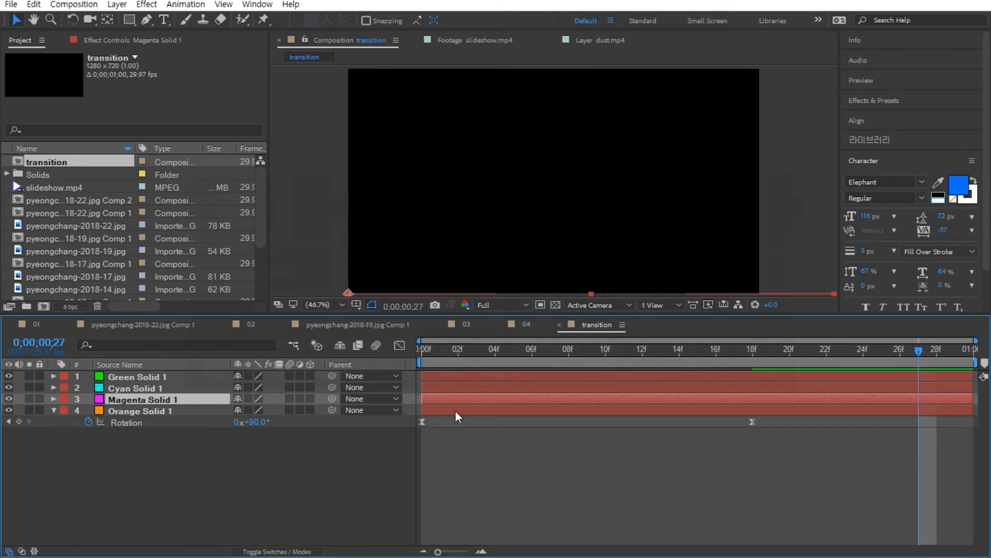
- Stagger the layers so magenta starts at frame 4, cyan at frame 8 and green at frame 12, and preview the transition
drag(466, 397, 627, 387)
drag(542, 376, 768, 377)
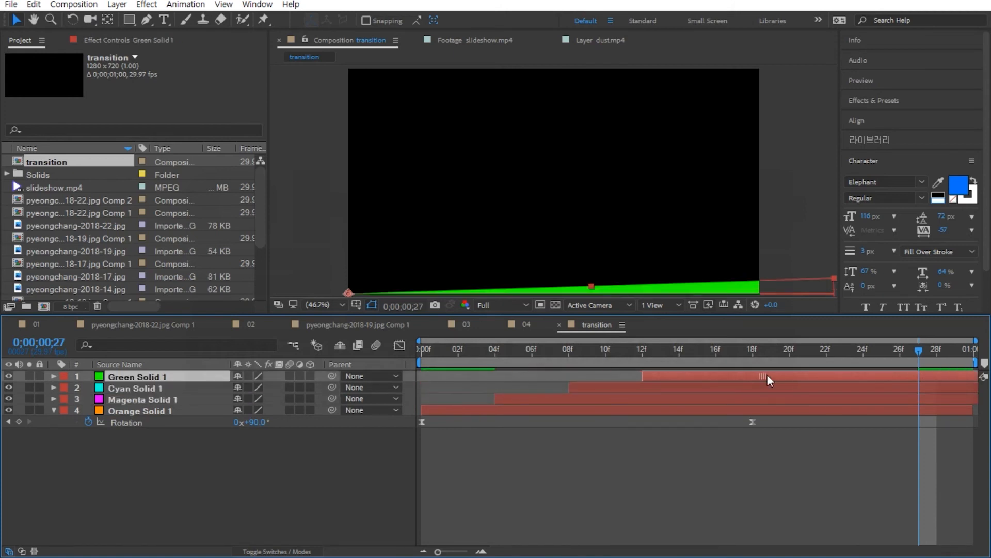
drag(643, 351, 57, 345)
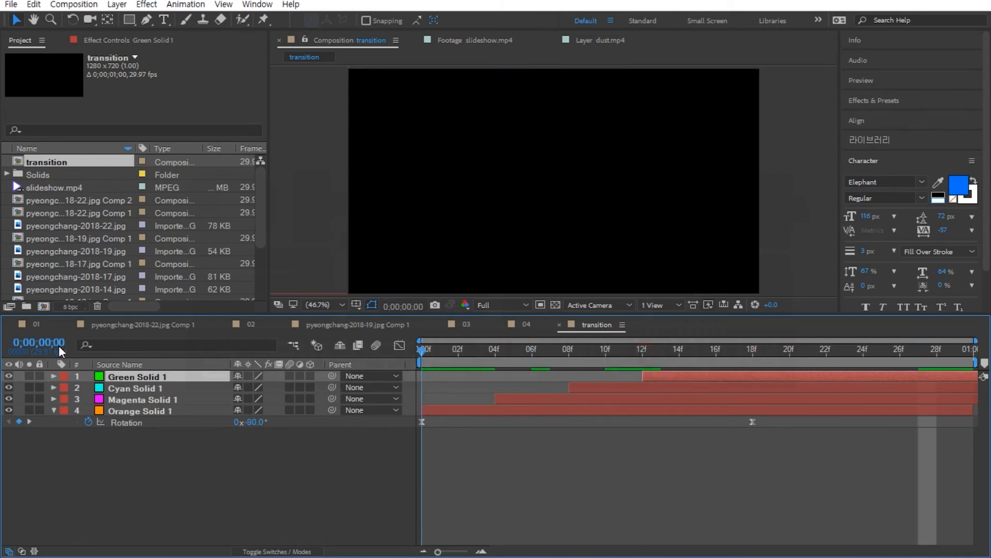
key(space)
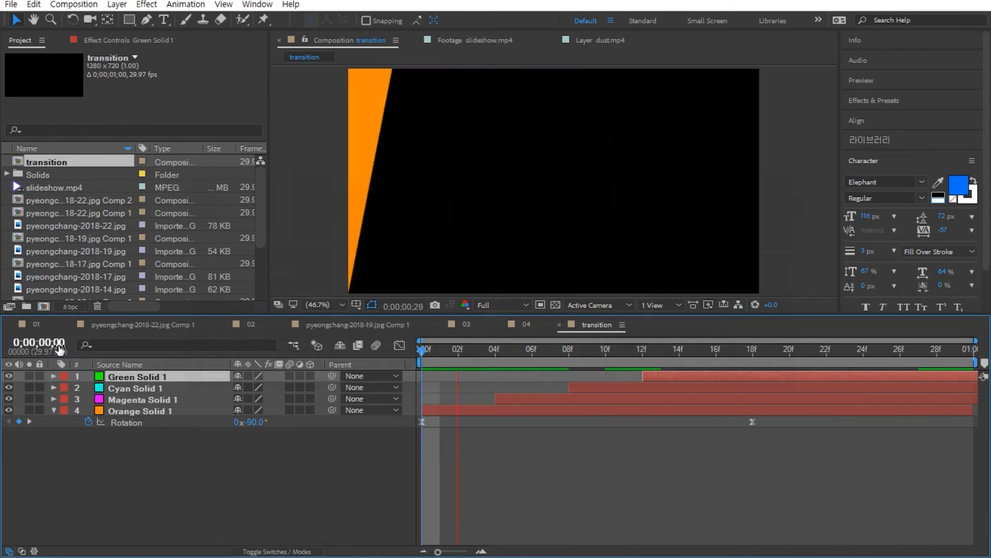
- Reveal the Rotation keyframes of all four solids, select them all and show their speed curves in the Graph Editor
key(space)
drag(449, 359, 526, 366)
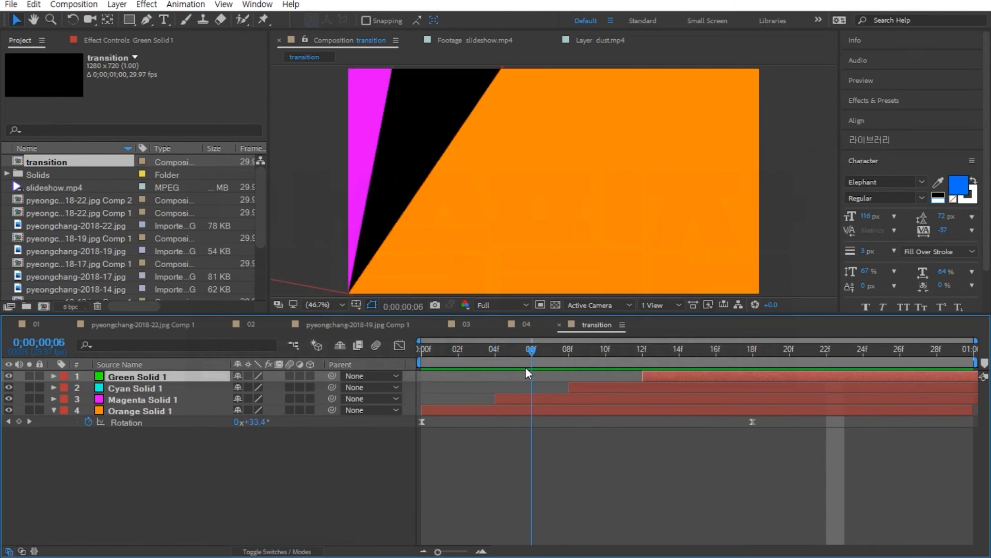
drag(184, 442, 72, 350)
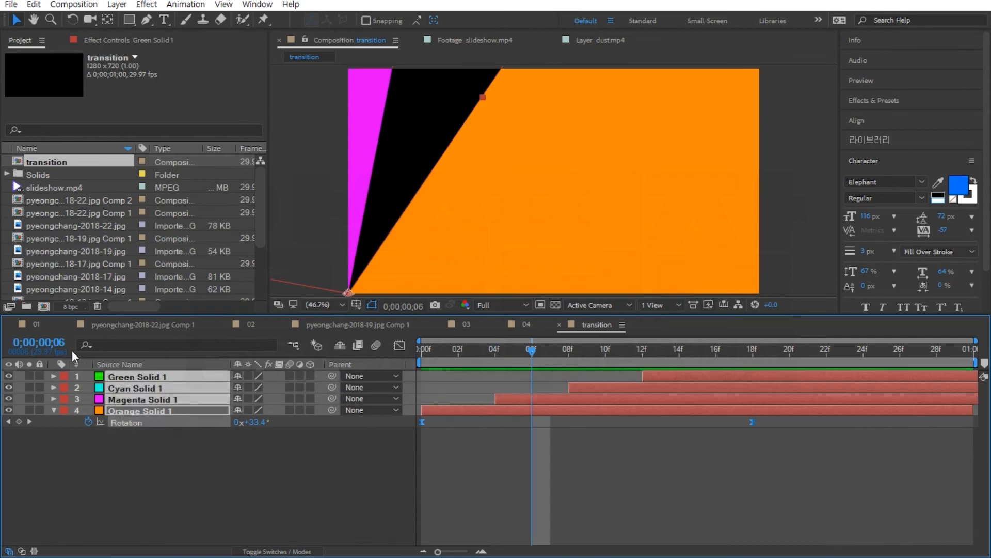
key(r)
drag(510, 359, 696, 372)
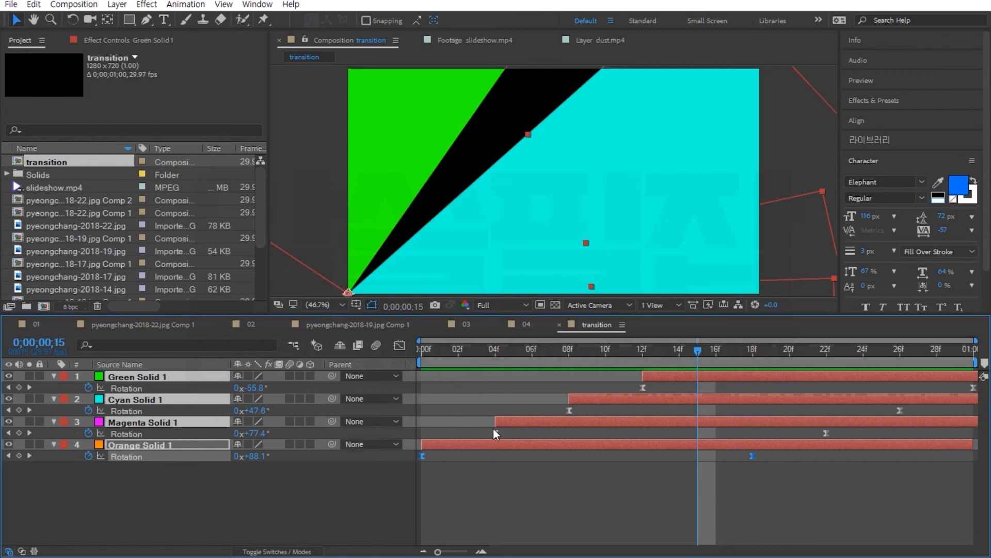
drag(420, 474, 984, 385)
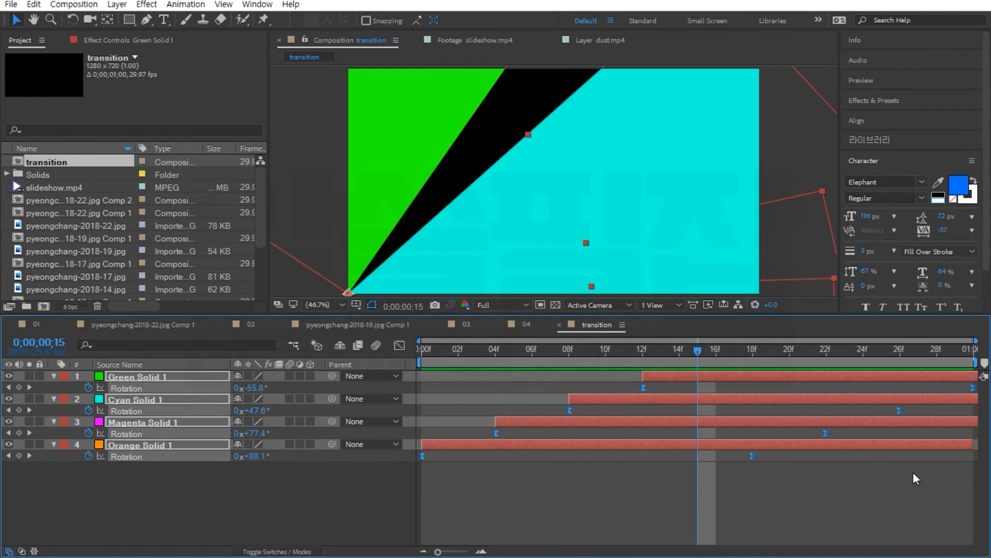
click(400, 345)
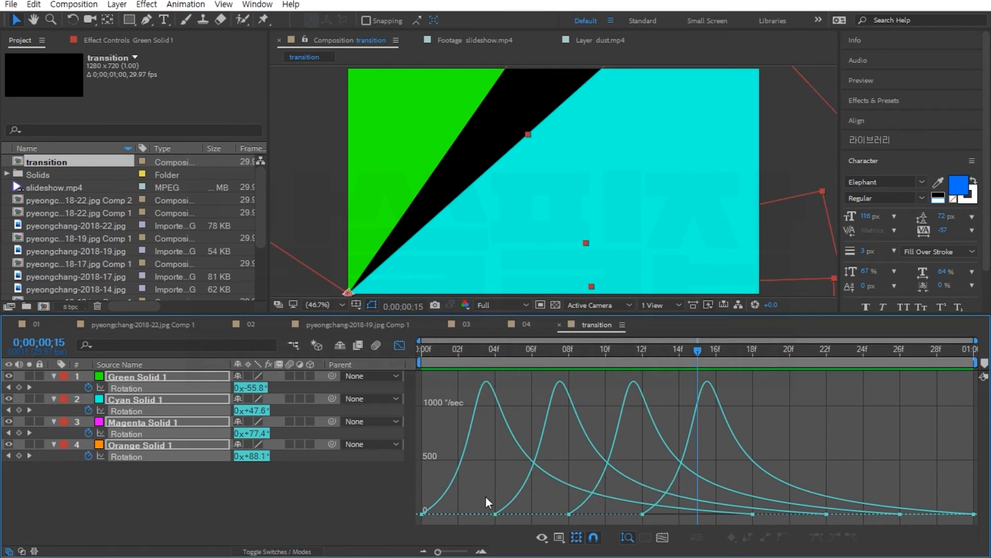
- Reduce the easing into the end Rotation keyframes of all four solids for flatter speed curves, close the Graph Editor and preview the transition
drag(417, 503, 780, 522)
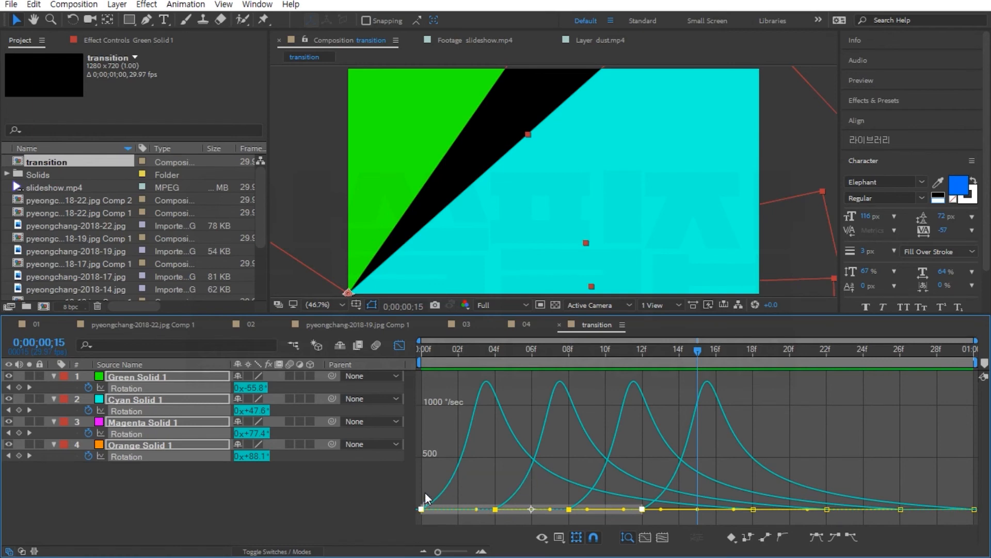
click(828, 461)
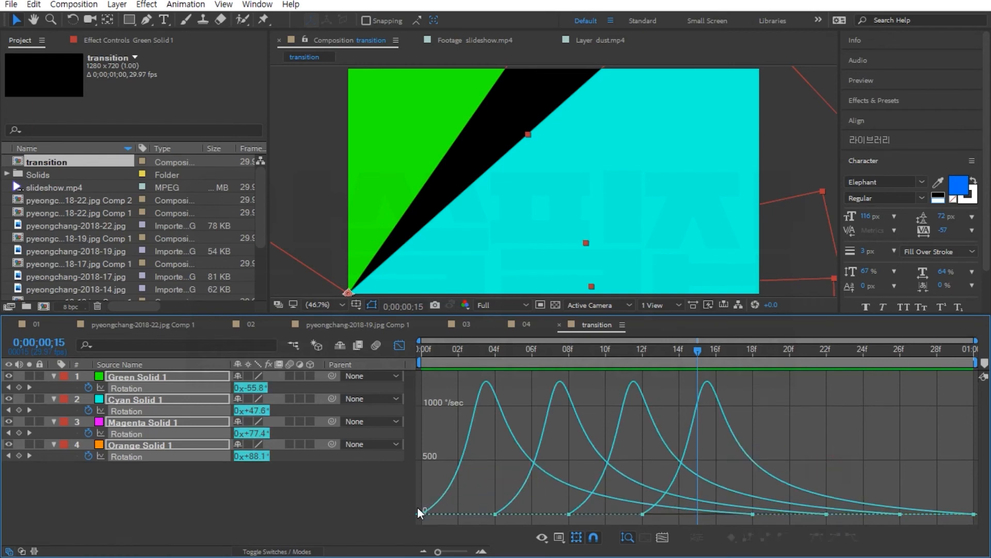
drag(418, 506, 976, 521)
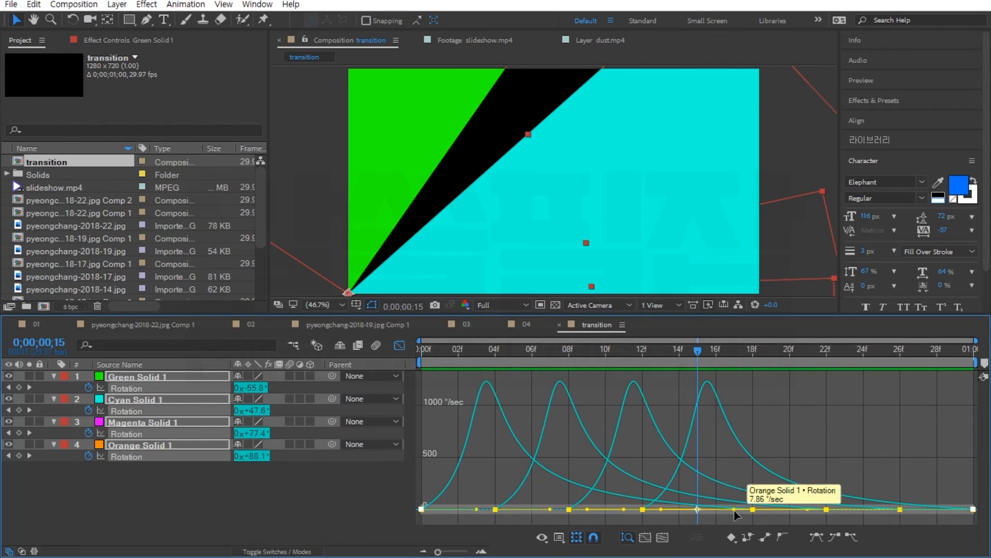
drag(737, 510, 749, 509)
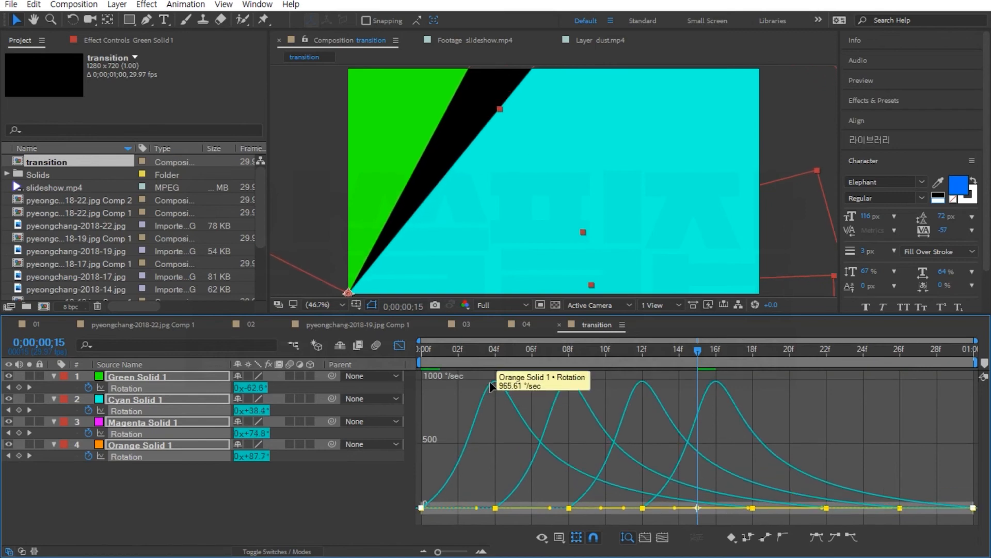
drag(676, 506, 696, 512)
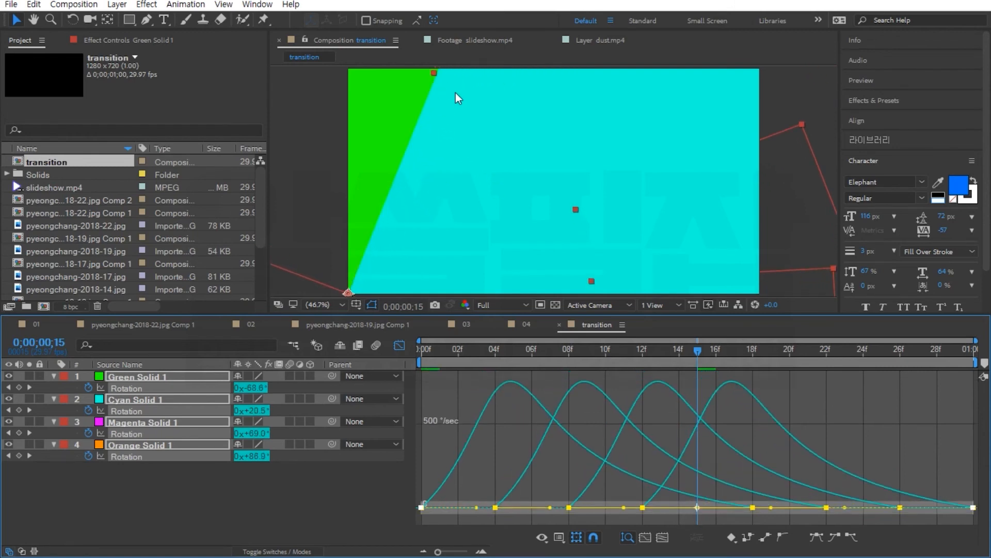
drag(484, 354, 739, 361)
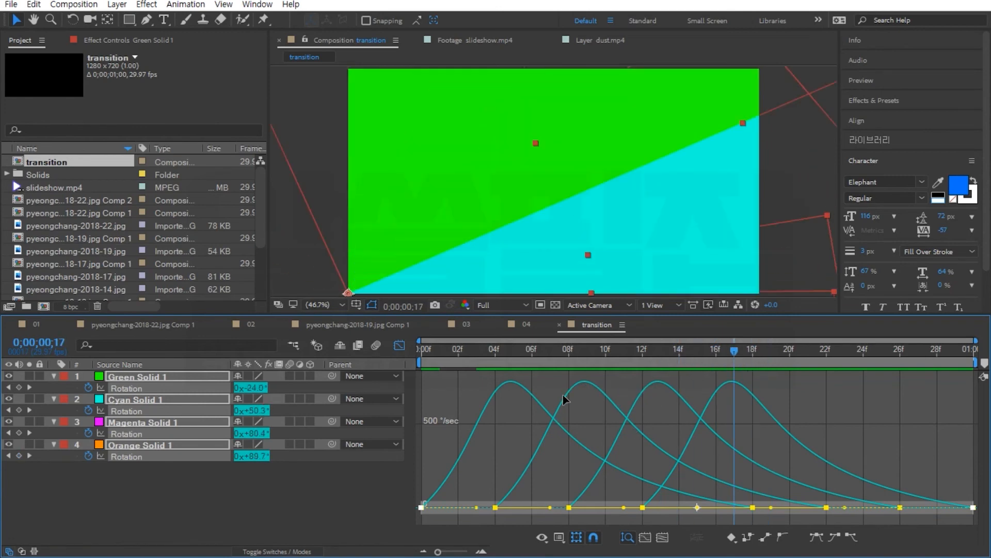
mouse_move(564, 396)
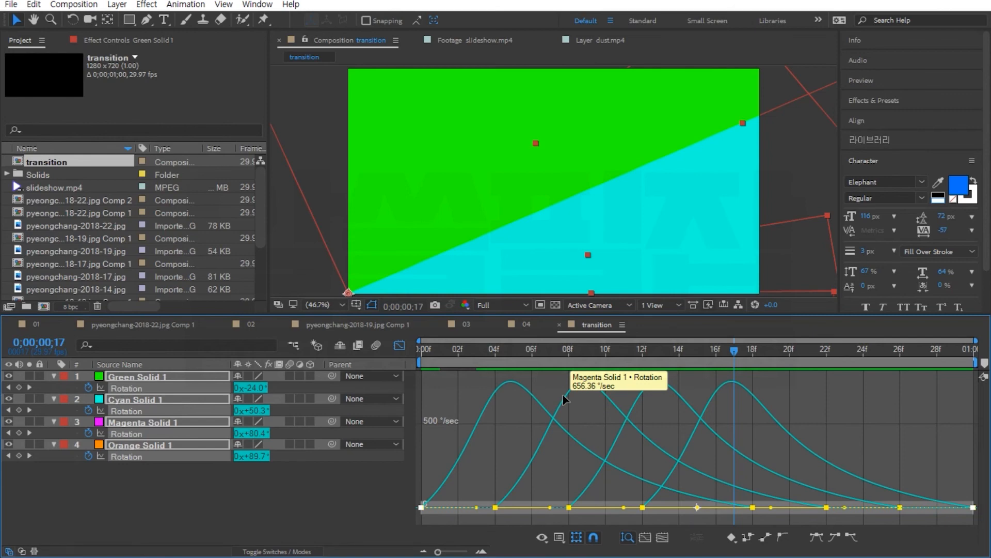
click(399, 345)
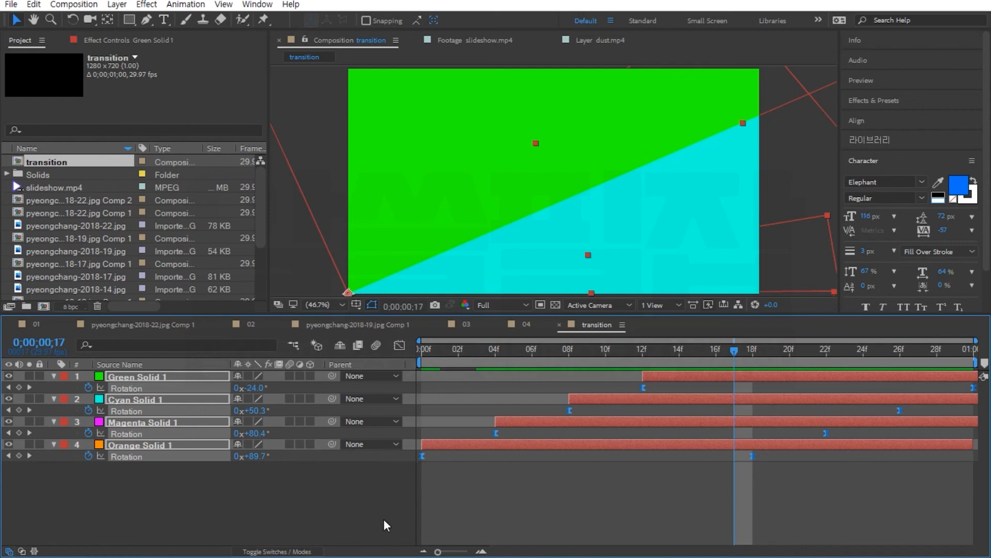
key(space)
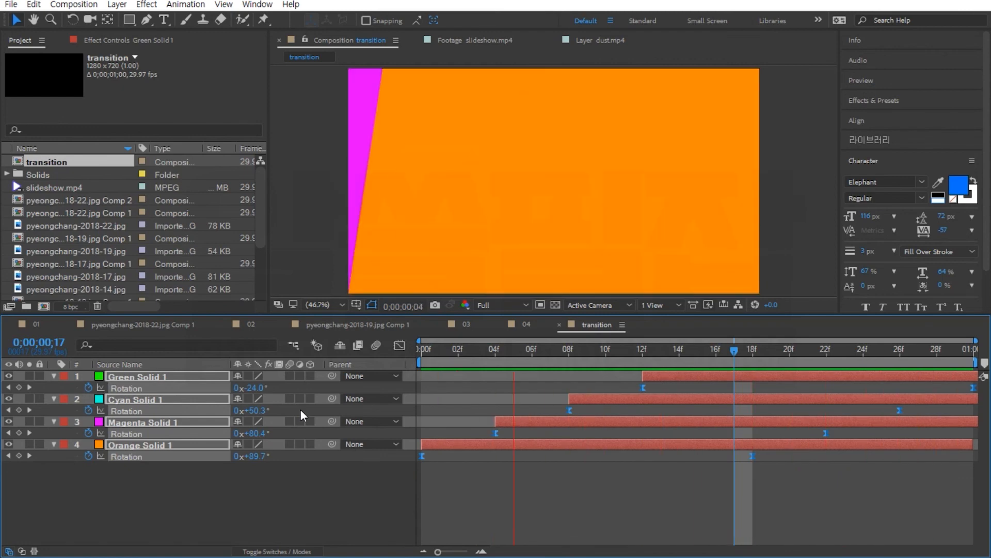
key(space)
- Apply a Drop Shadow to all four solids with Distance 30 and Softness 53
mouse_move(649, 345)
mouse_down()
mouse_move(649, 358)
mouse_move(673, 358)
mouse_move(657, 355)
mouse_up()
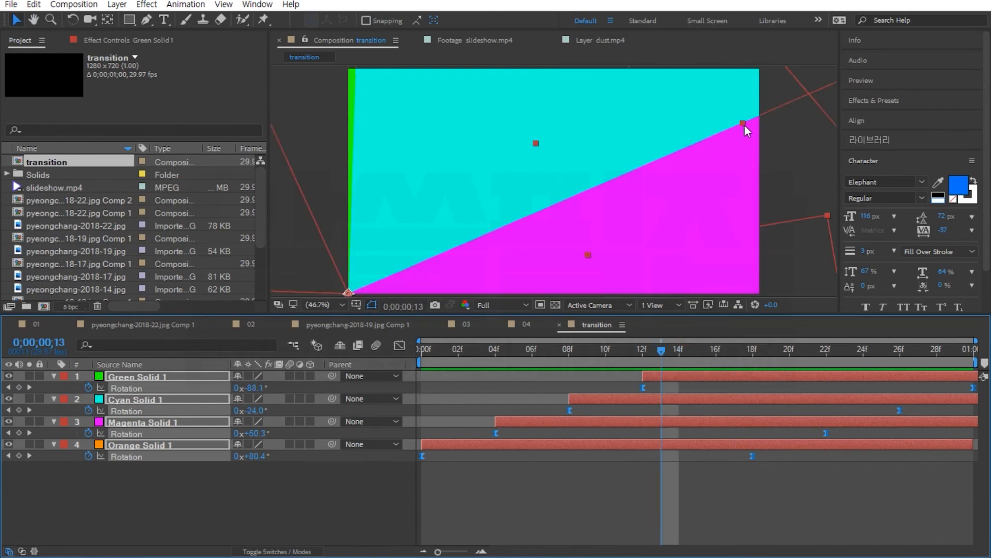
click(200, 513)
drag(219, 509, 105, 373)
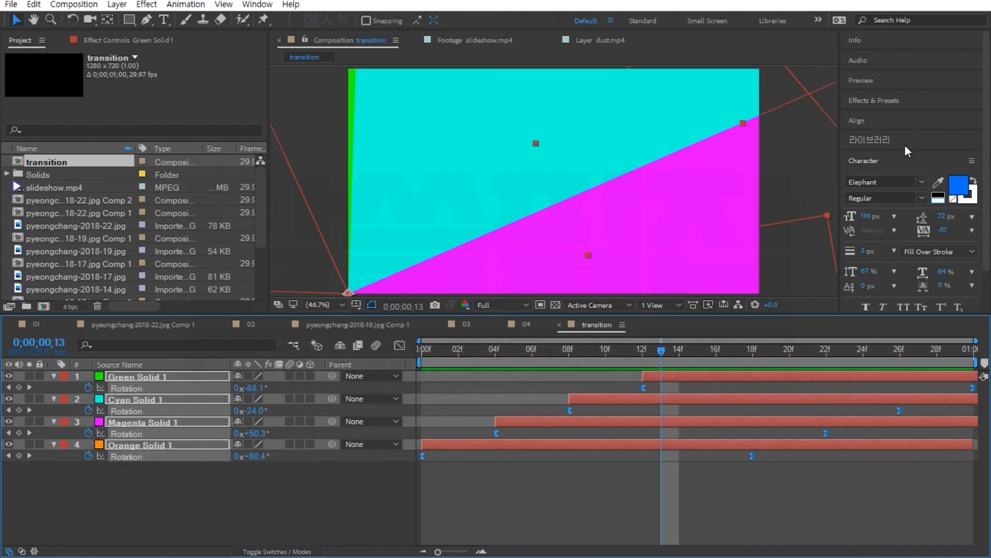
click(881, 102)
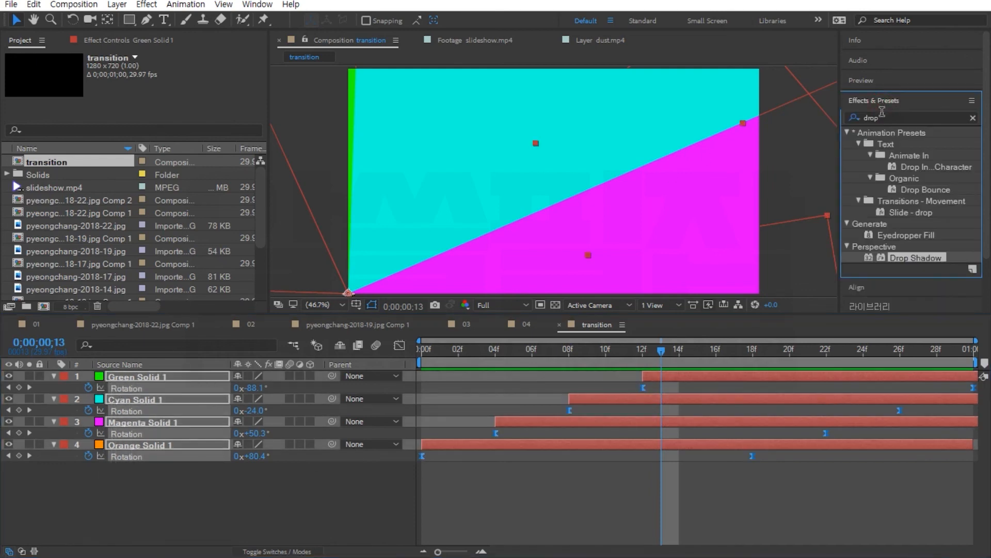
double_click(909, 257)
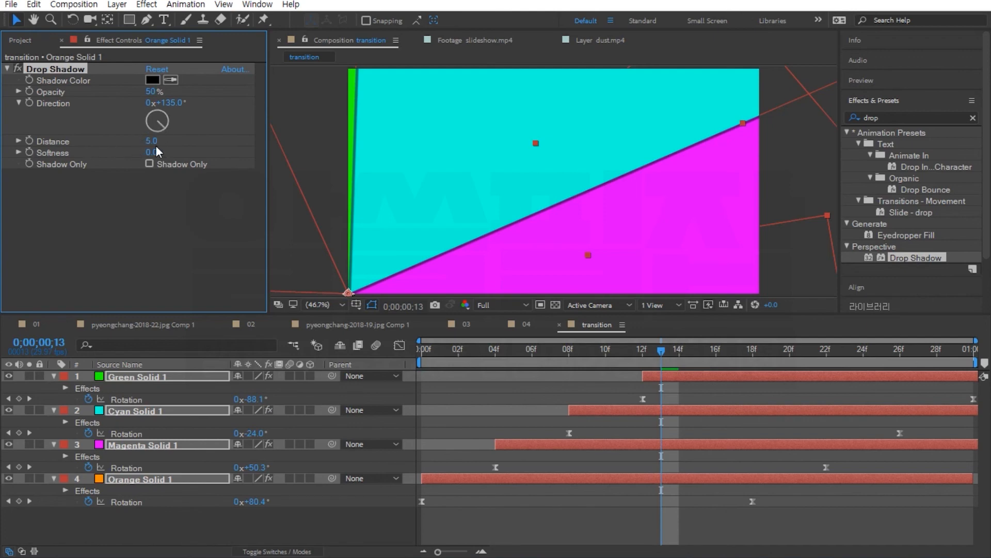
drag(151, 144, 184, 149)
- Set the orange solid's Drop Shadow direction to 205° and its opacity to 21%, and preview the transition
drag(164, 112, 88, 137)
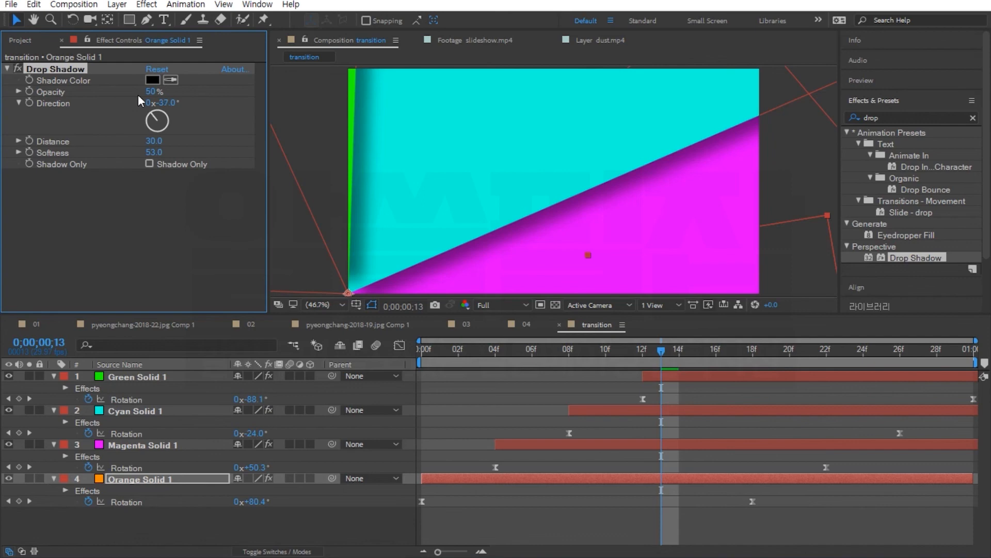
drag(135, 95, 129, 137)
drag(188, 117, 120, 123)
drag(187, 132, 144, 147)
drag(677, 353, 729, 342)
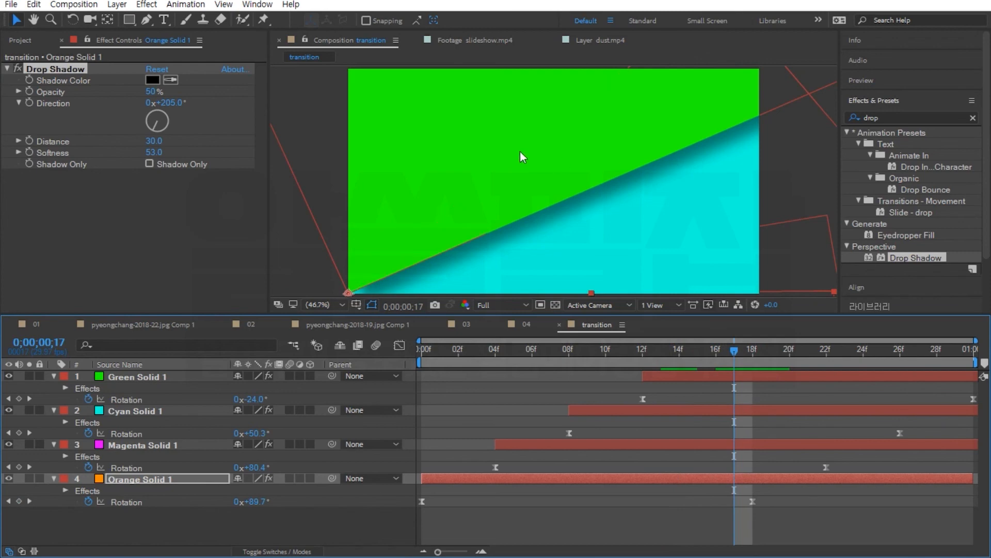
drag(150, 91, 117, 107)
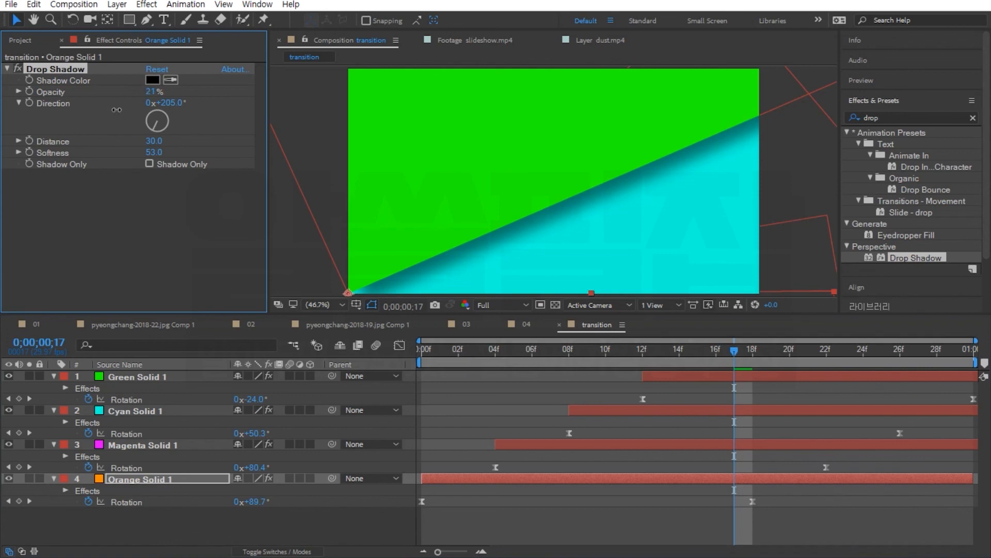
key(space)
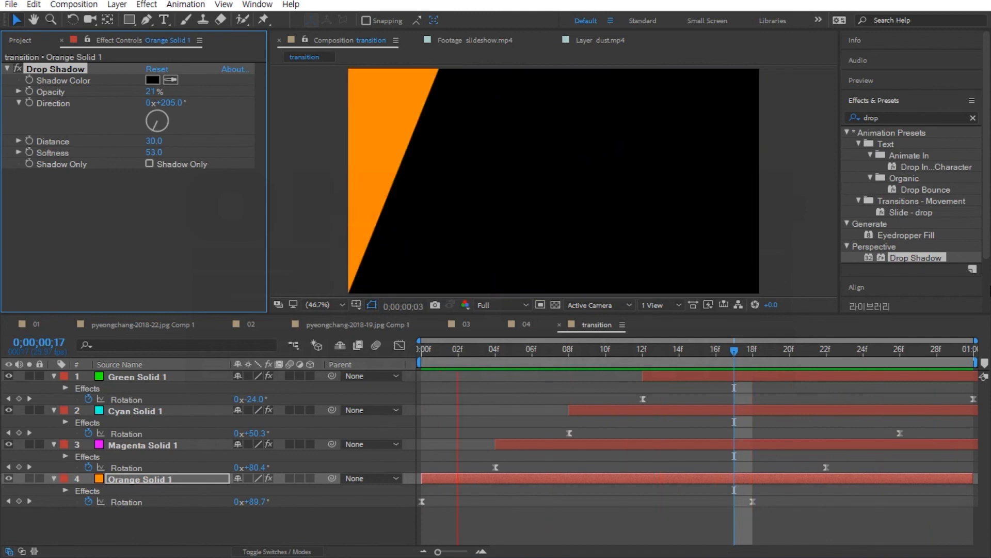
key(space)
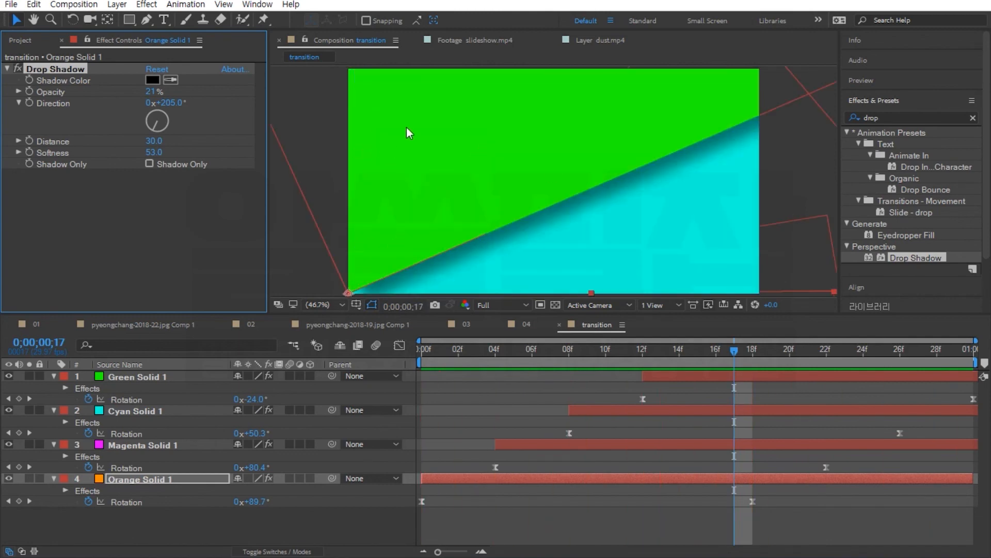
- Create a new 1280 x 720 composition named final with a duration of 16 seconds
click(20, 40)
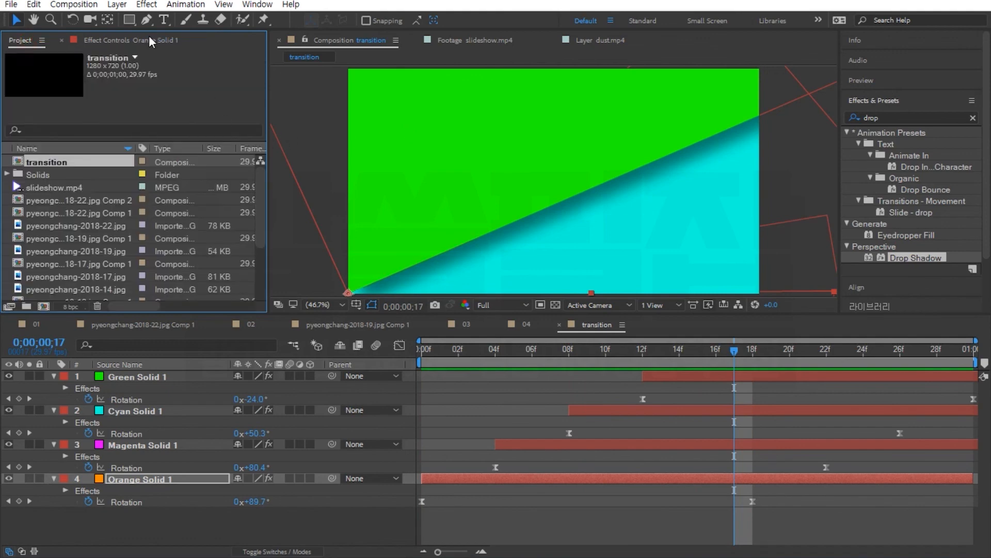
click(81, 6)
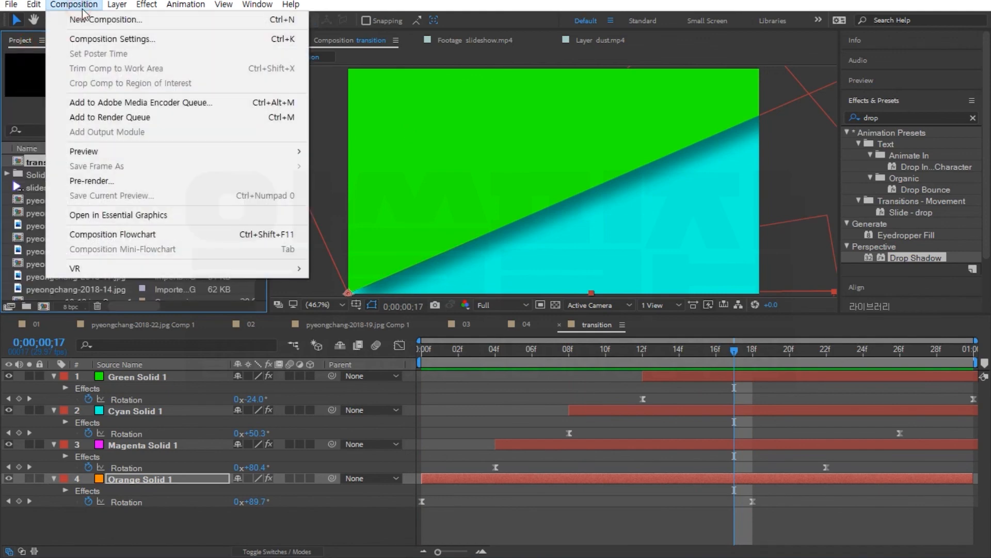
click(106, 20)
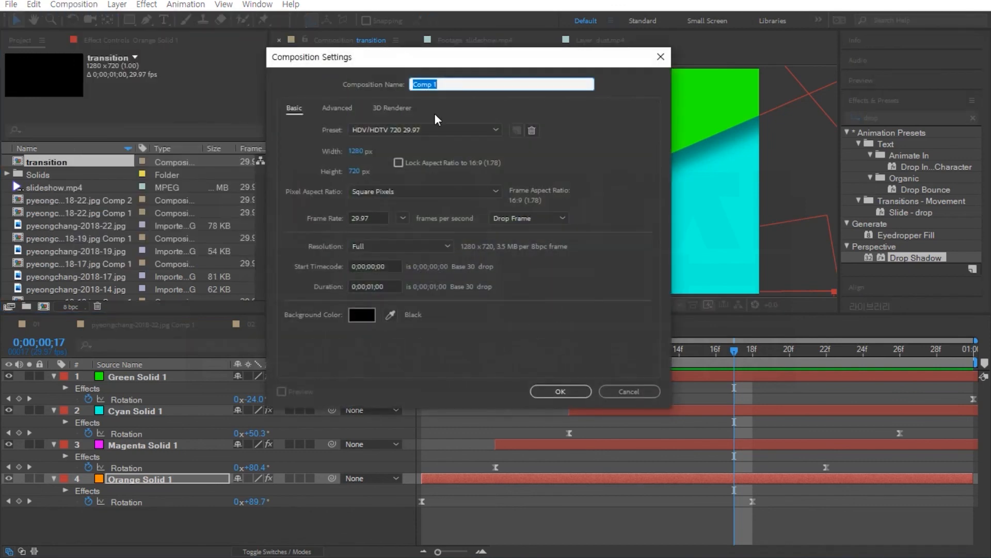
text(final)
drag(395, 287, 302, 292)
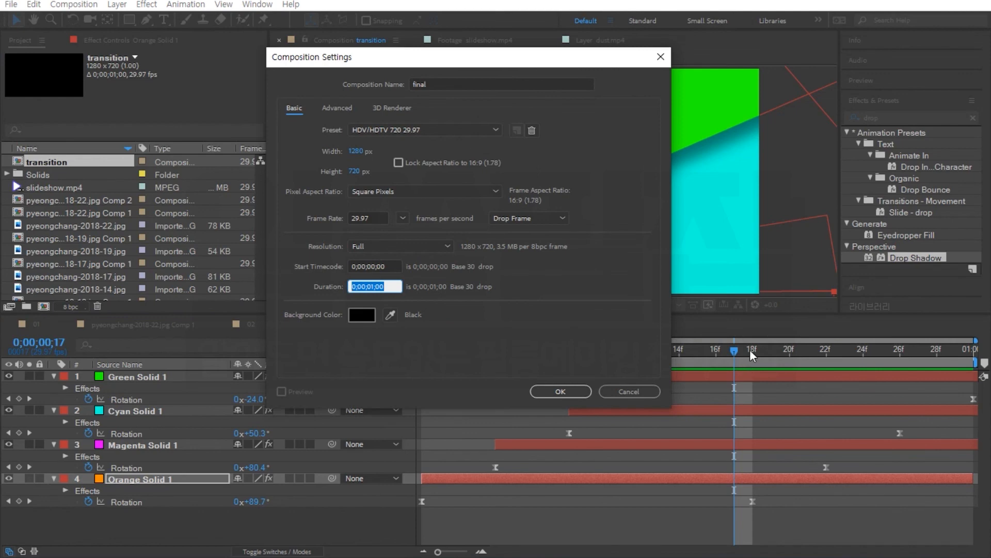
text(16.0)
key(Return)
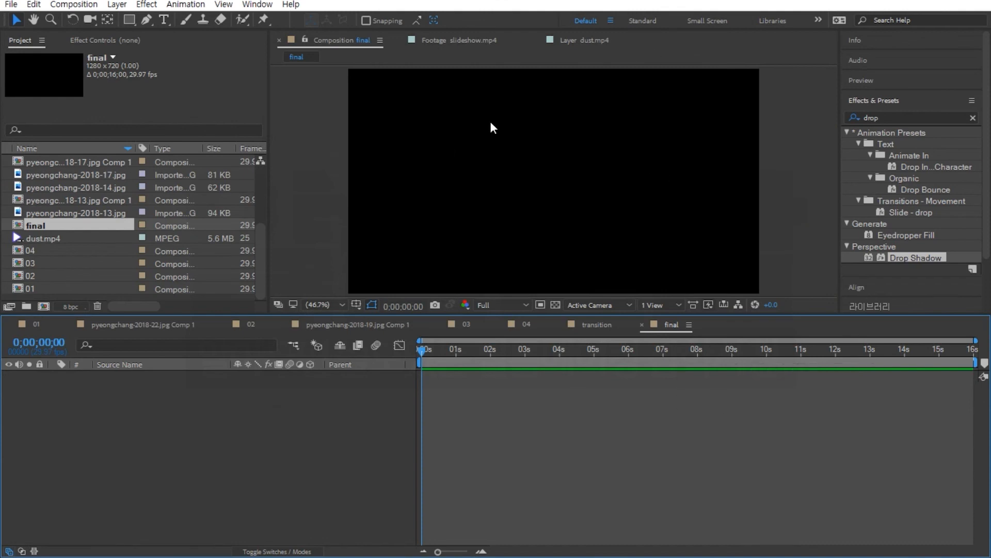
- Add compositions 01, 02, 03 and 04 as layers of the final composition, with 01 on top
click(31, 288)
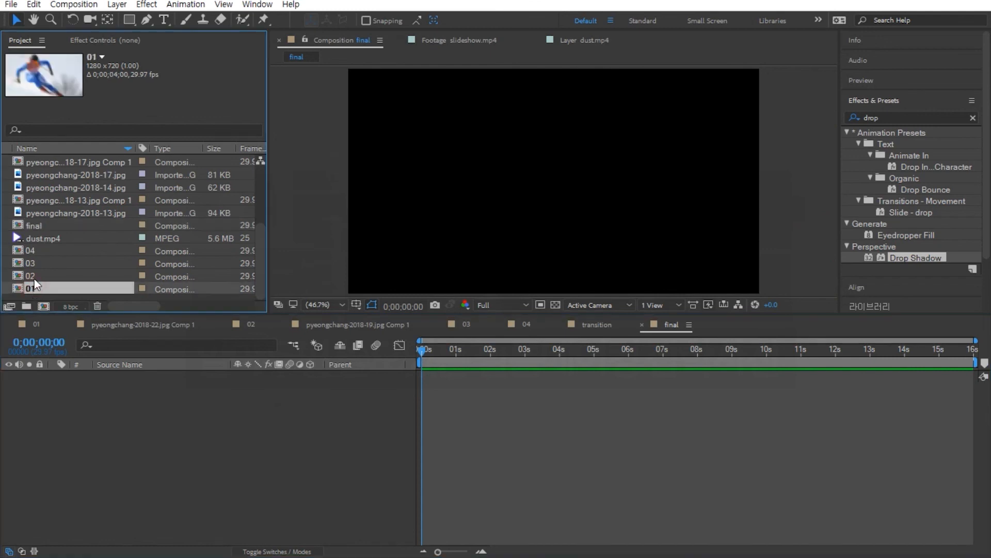
shift+click(36, 249)
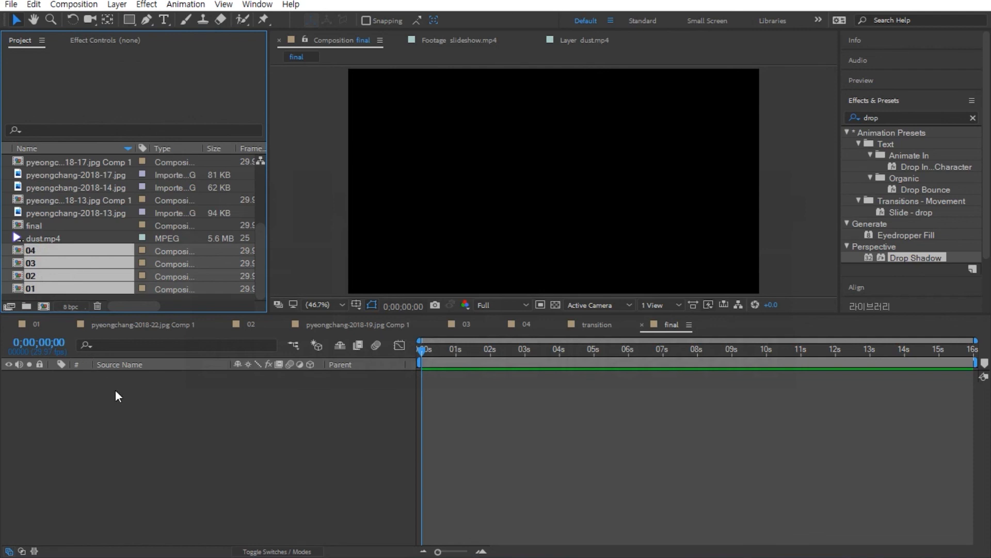
drag(94, 277, 123, 411)
click(275, 482)
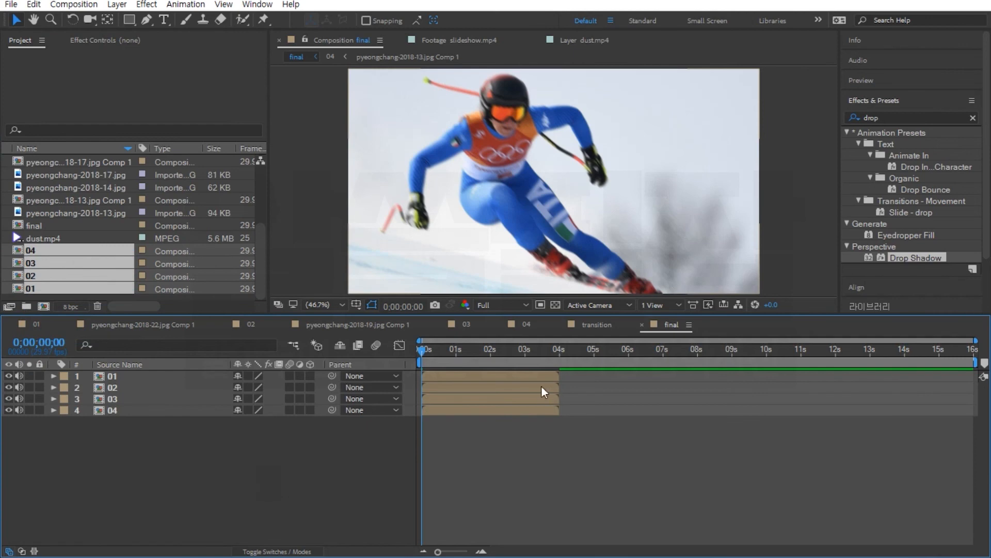
- Place the scenes end to end, starting 02 at 4 s, 03 at 8 s and 04 at 12 s, and preview the sequence
click(117, 398)
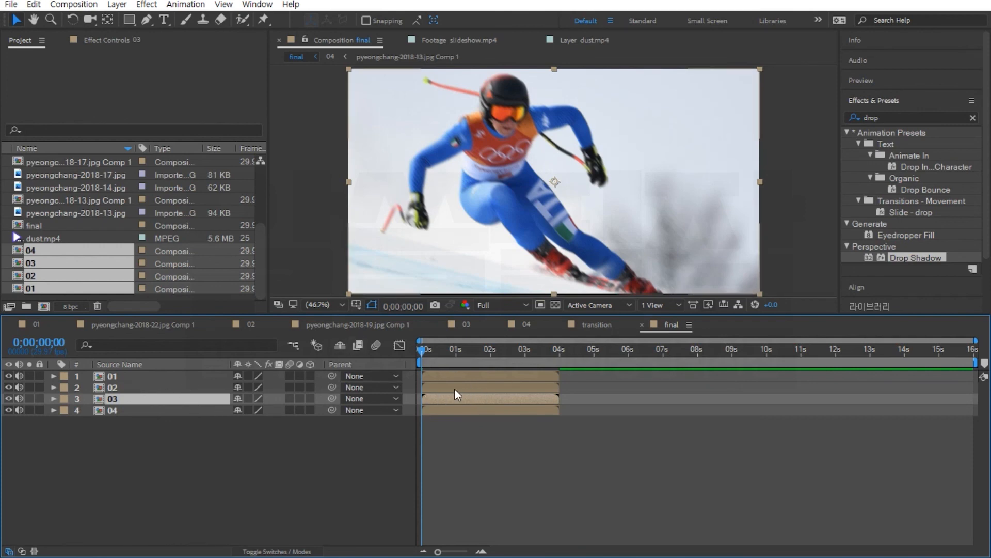
drag(456, 389, 595, 392)
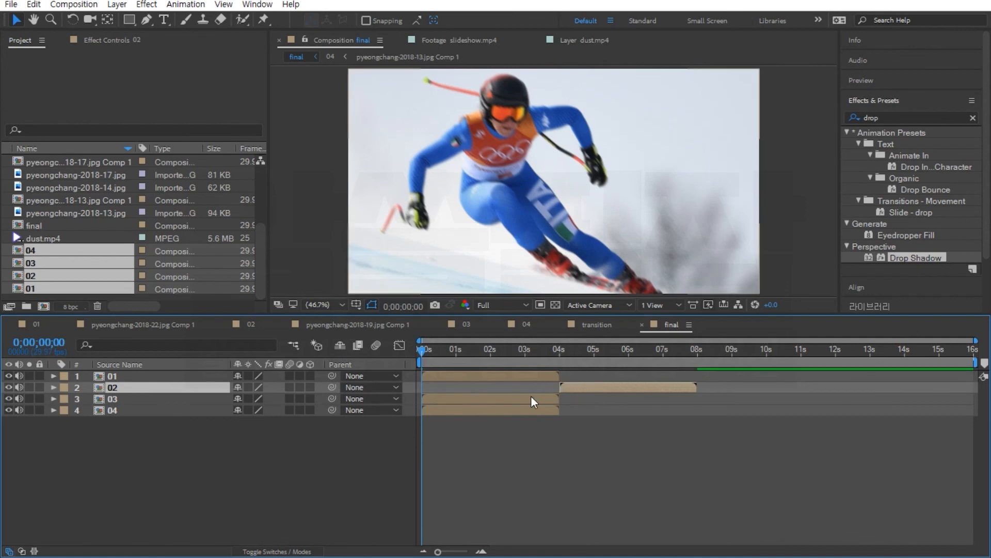
drag(497, 397, 769, 403)
drag(497, 408, 903, 424)
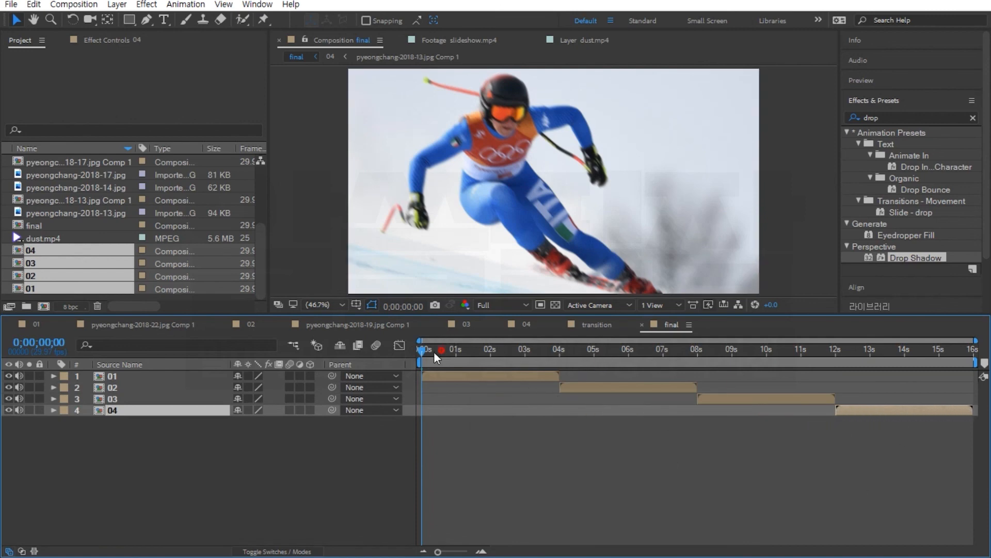
key(space)
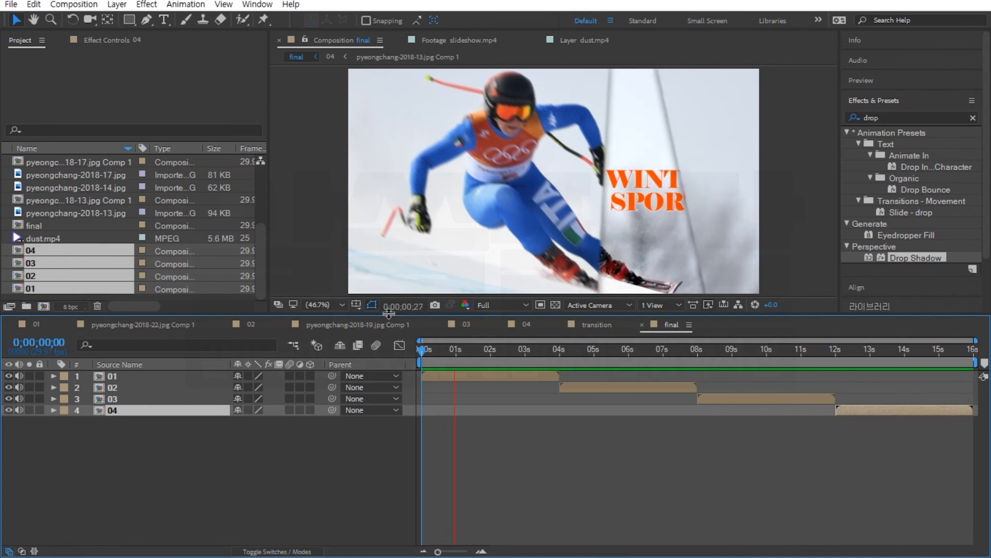
- Add the transition composition as the top layer of final and centre it over the cut between 01 and 02 at 4 s
key(space)
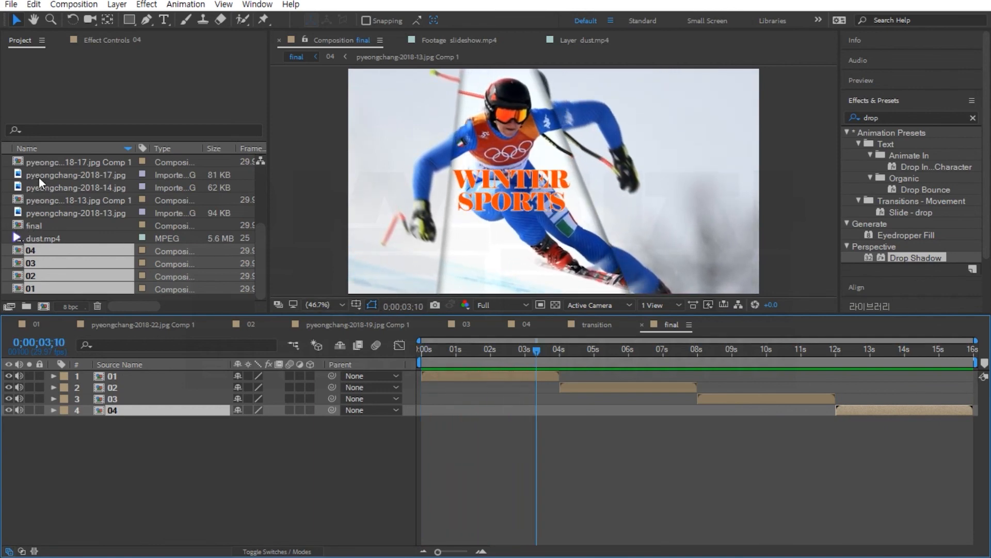
scroll(40, 200, up, 1)
click(48, 162)
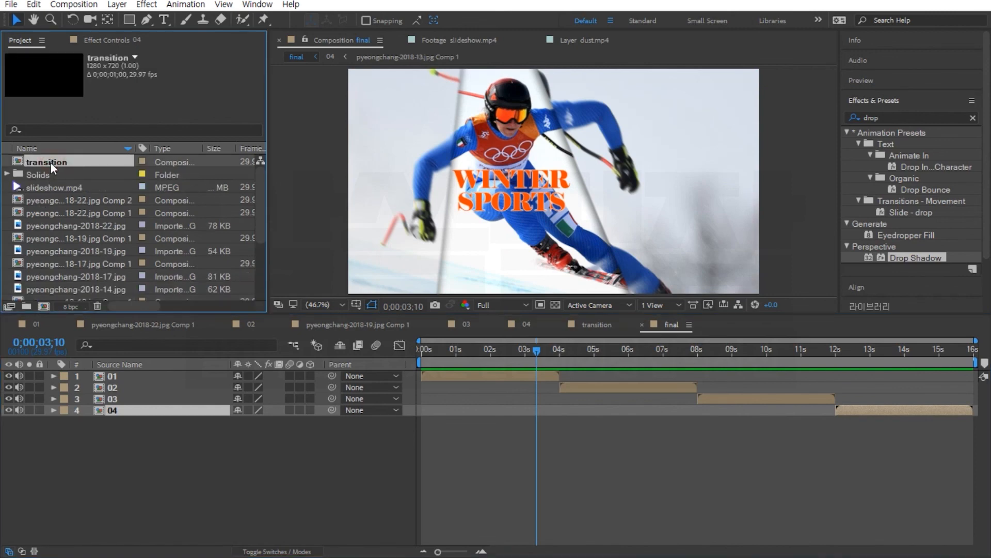
drag(51, 166, 102, 375)
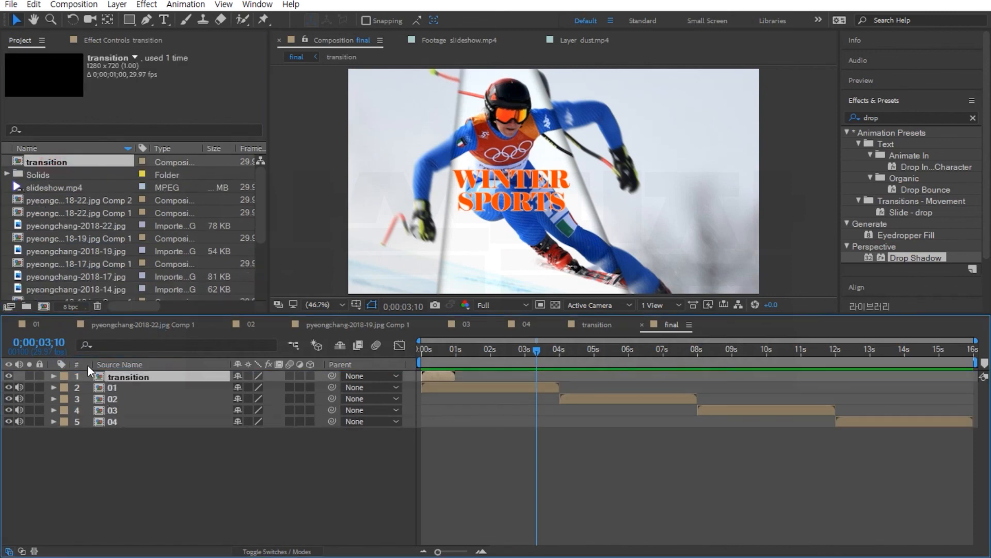
drag(431, 376, 582, 363)
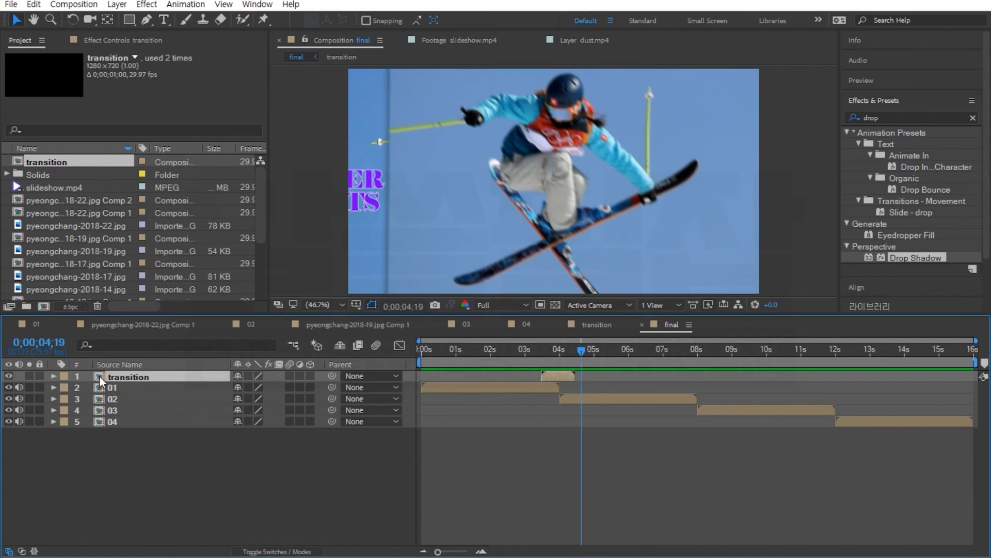
- Duplicate the transition layer twice, centre the copies over the cuts at 8 s and 12 s, and preview the slideshow
key(ctrl+d)
key(ctrl+d)
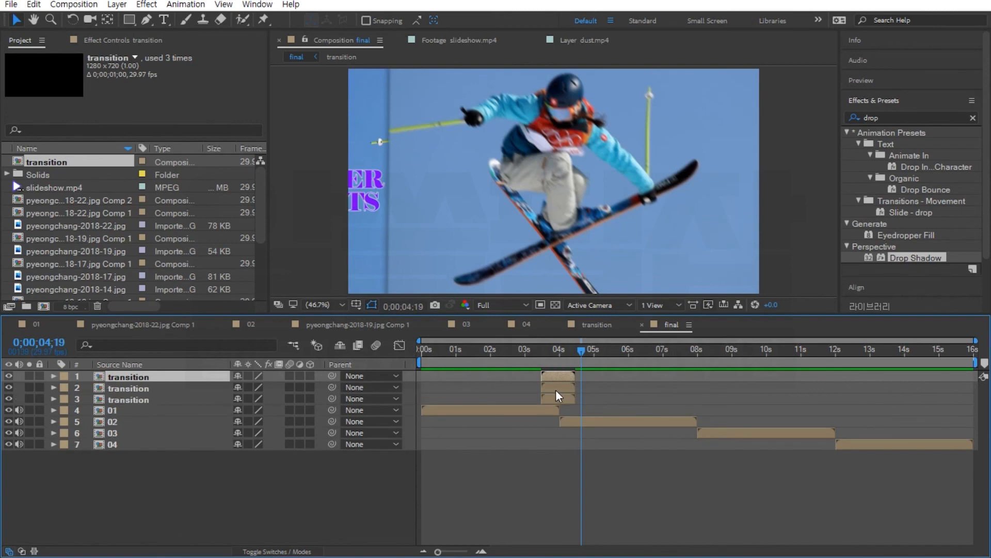
drag(555, 390, 685, 391)
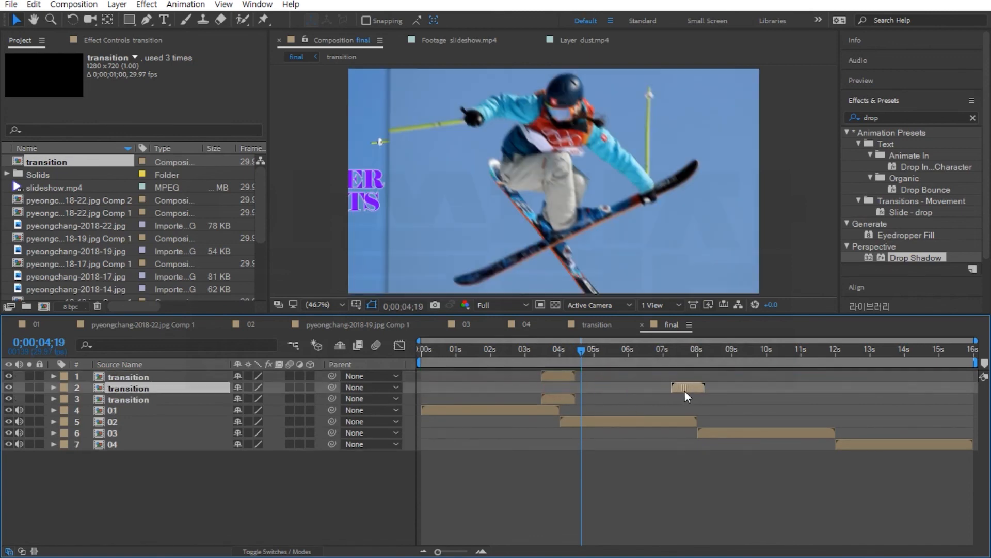
drag(689, 352, 702, 388)
drag(558, 376, 841, 373)
click(833, 349)
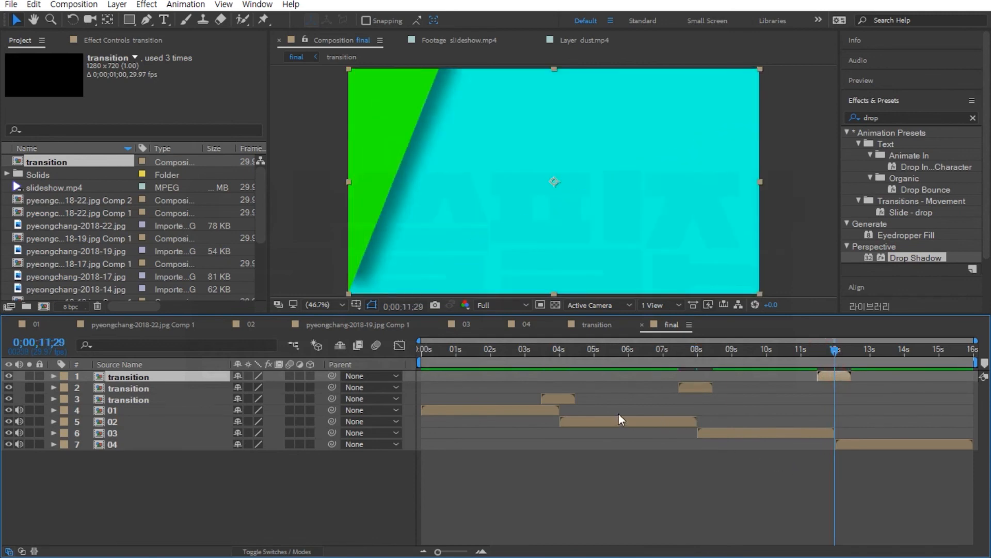
key(space)
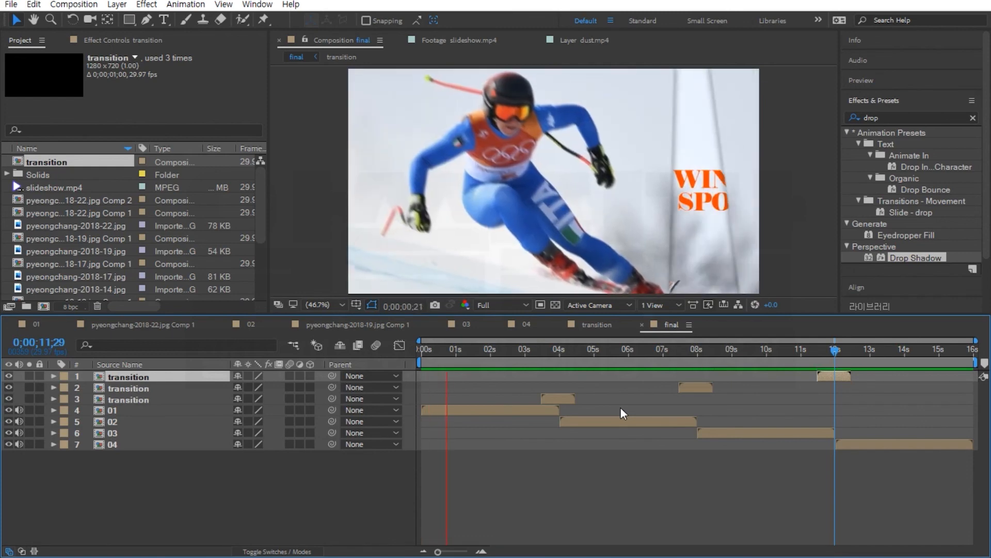